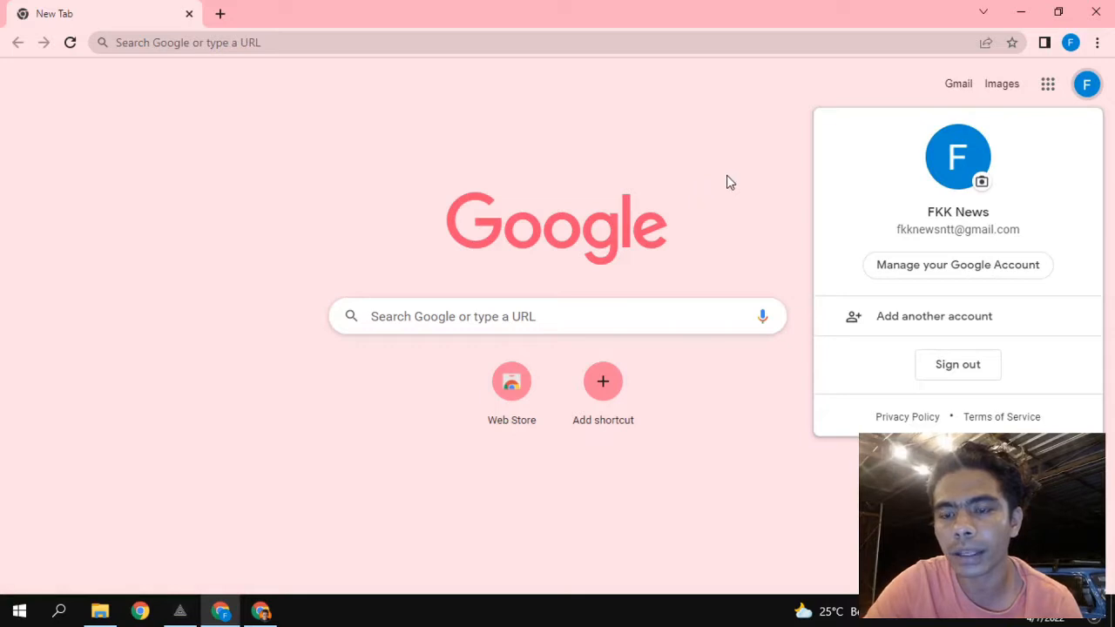
Dismiss the Google account panel and the Google apps list on the new tab page.
left_click(737, 180)
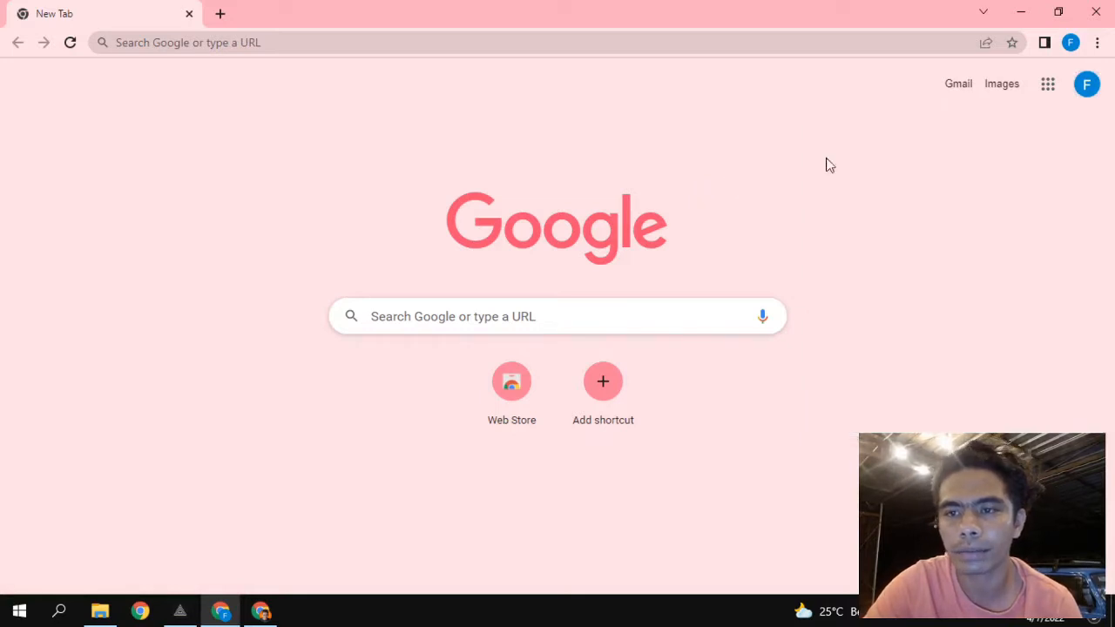
left_click(1050, 87)
left_click(691, 132)
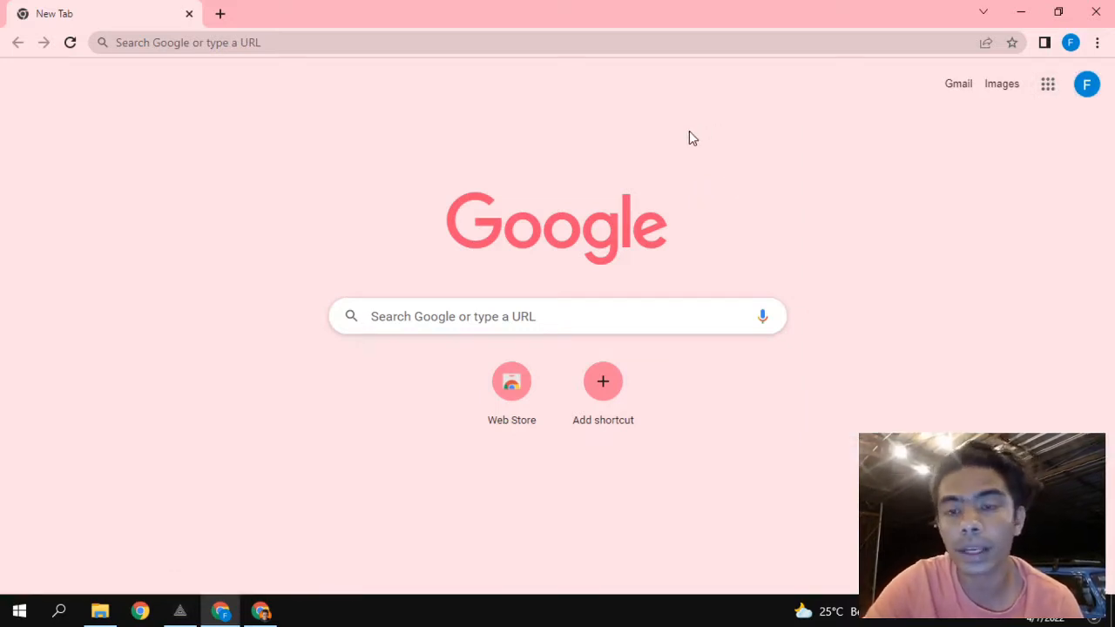
Search Google for 'google adsense' and open the AdSense result.
left_click(251, 42)
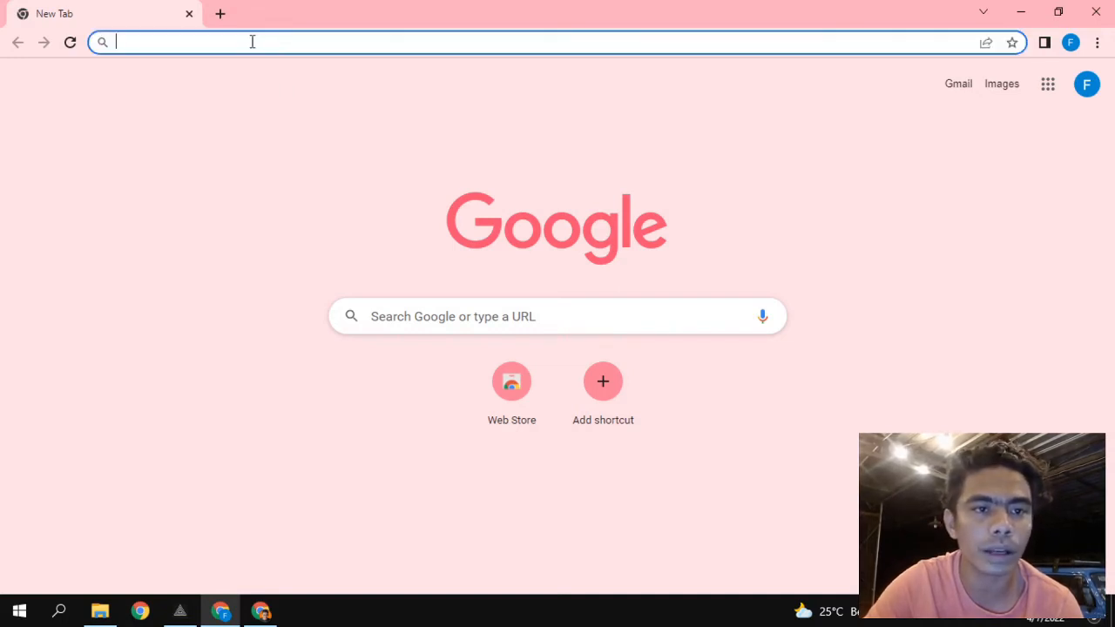
left_click(407, 314)
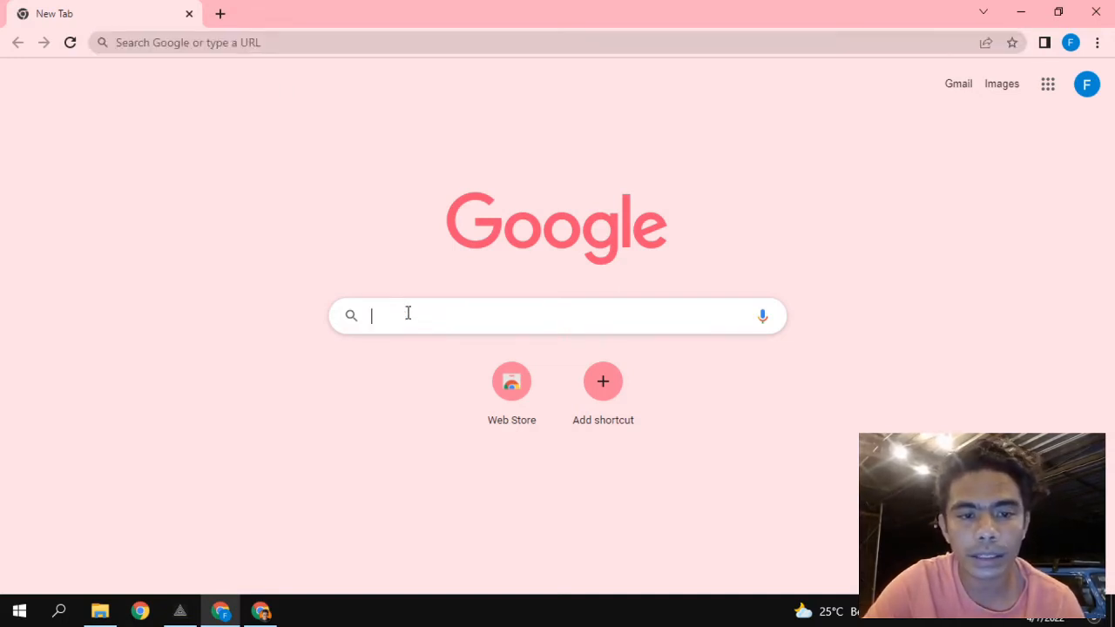
type("goog")
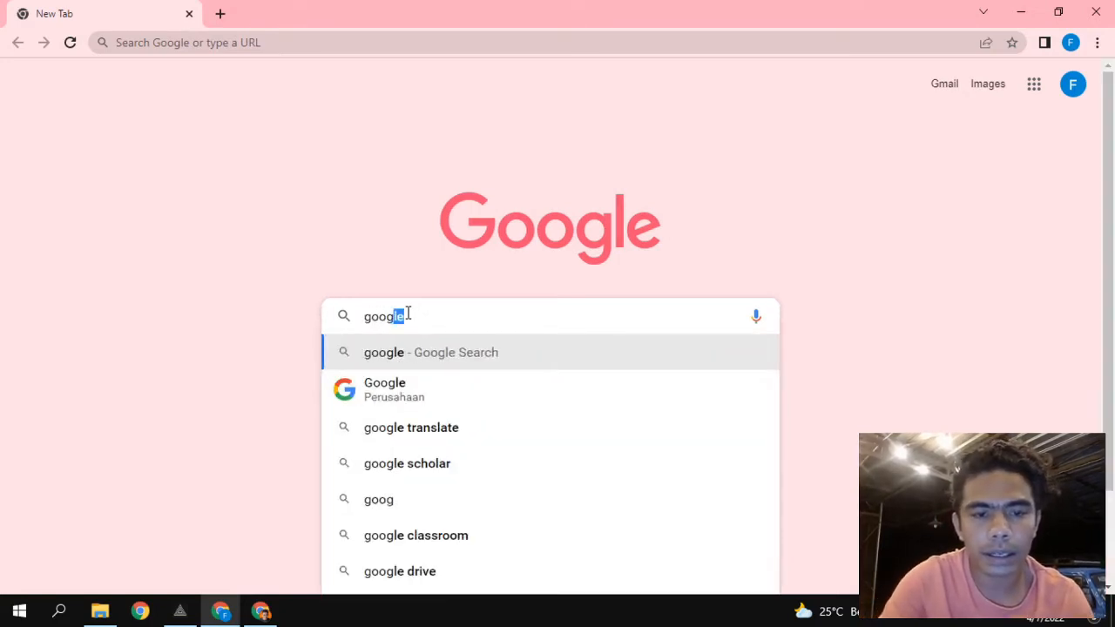
type("le ")
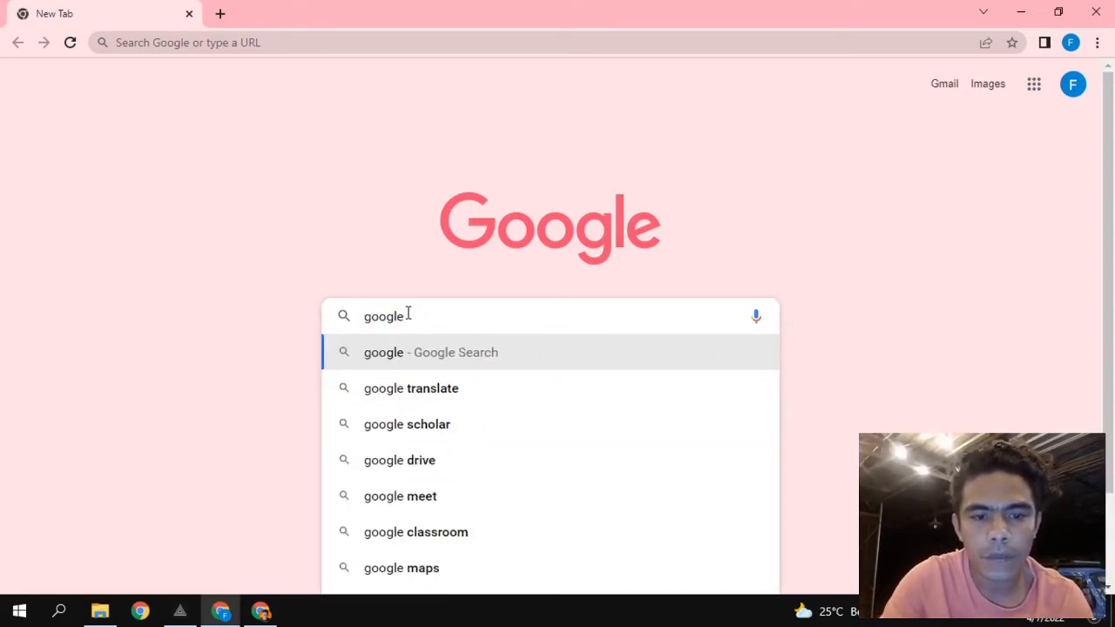
type("ad")
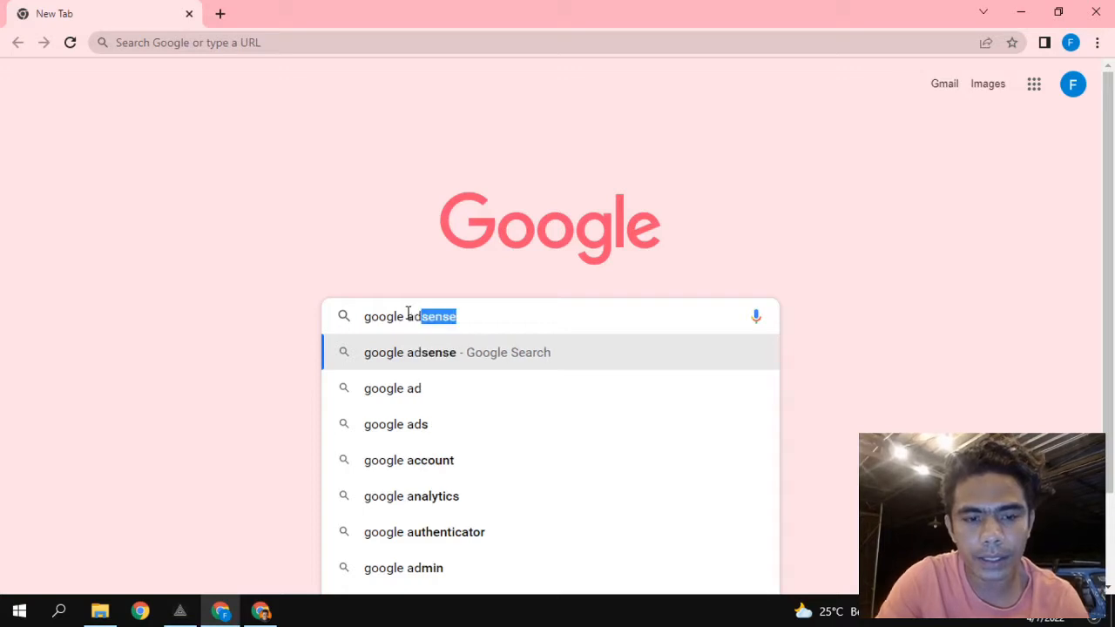
key("Right")
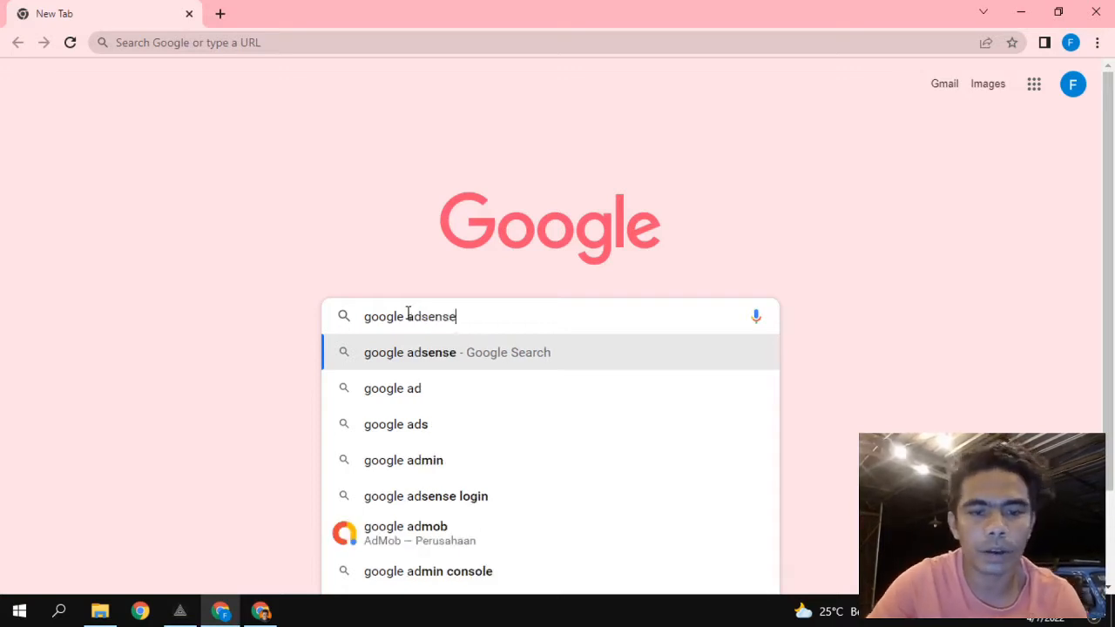
left_click(456, 355)
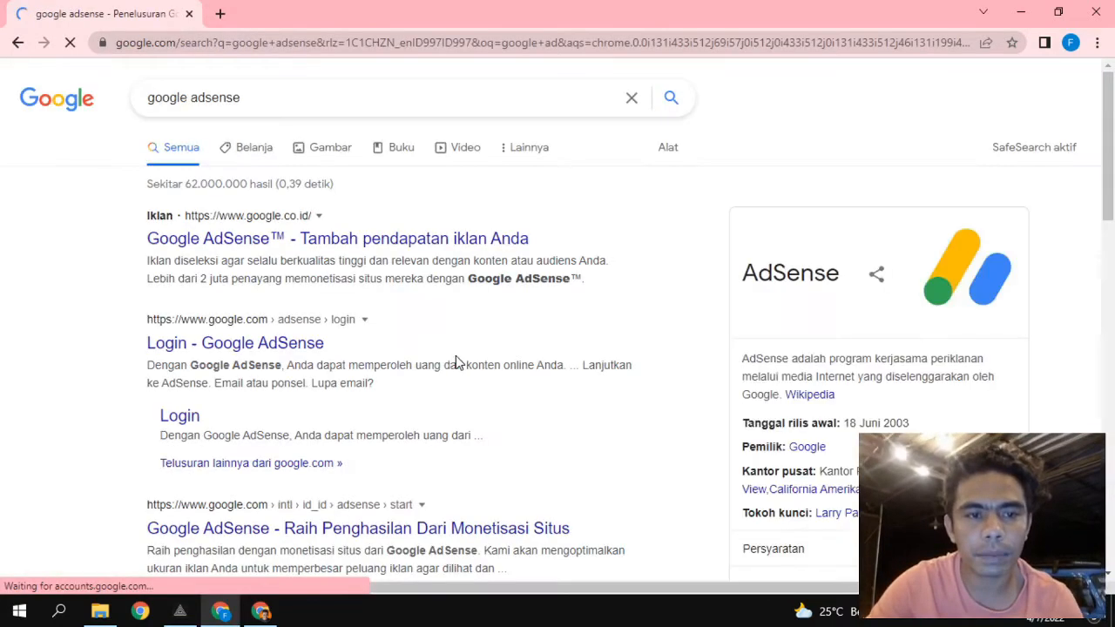
scroll(110, 336, "down", 2)
scroll(110, 336, "up", 2)
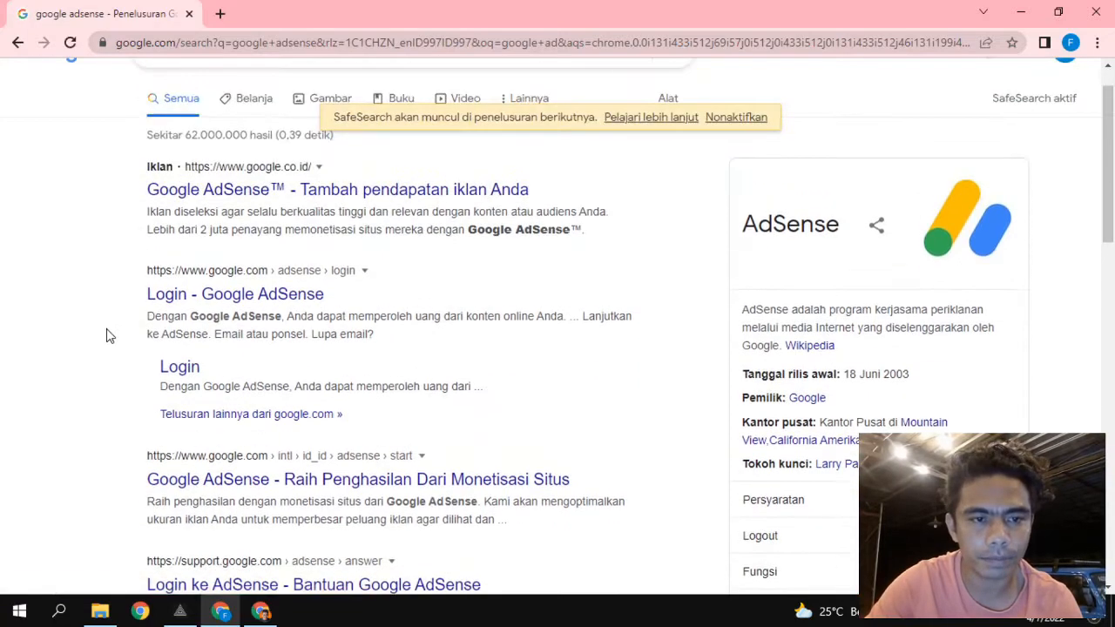
scroll(109, 336, "down", 1)
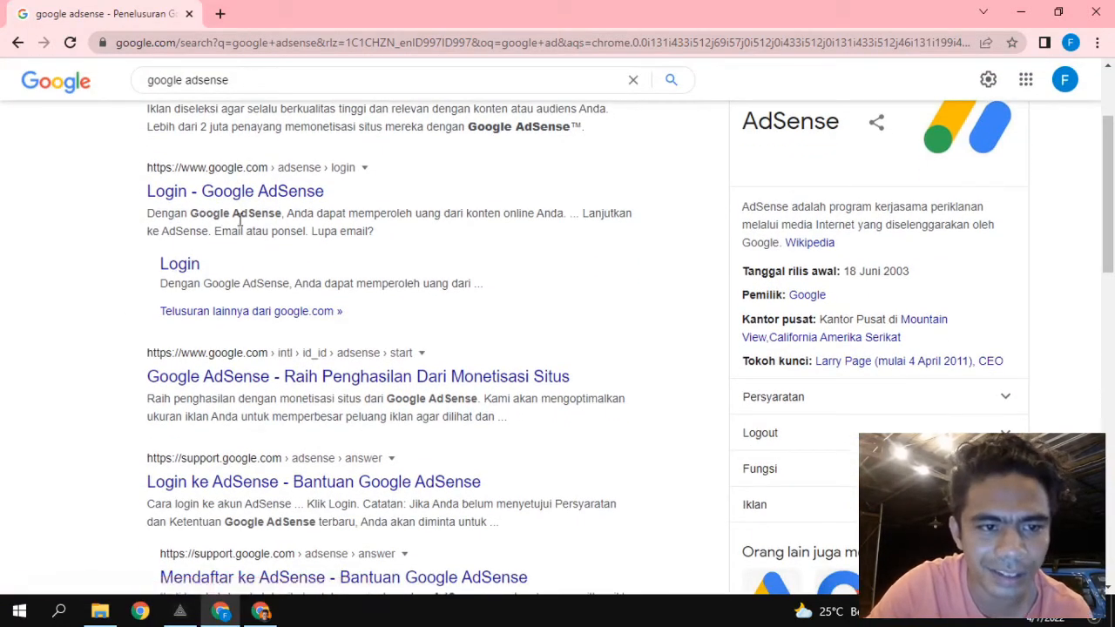
left_click(267, 198)
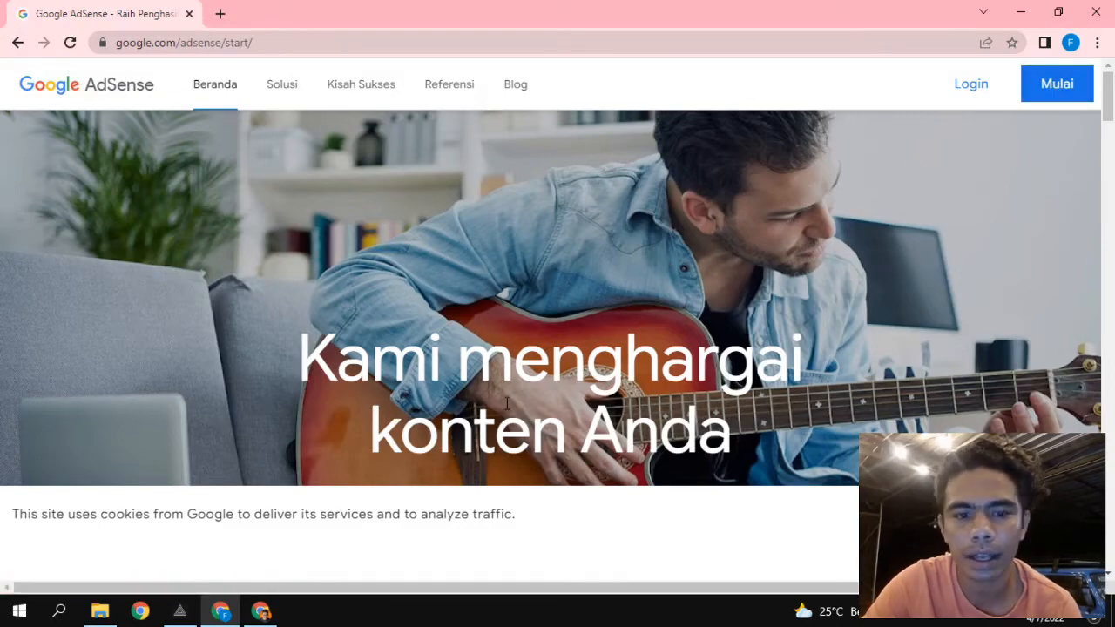
Scroll down through the AdSense start page's features and back up toward the top.
scroll(507, 403, "down", 10)
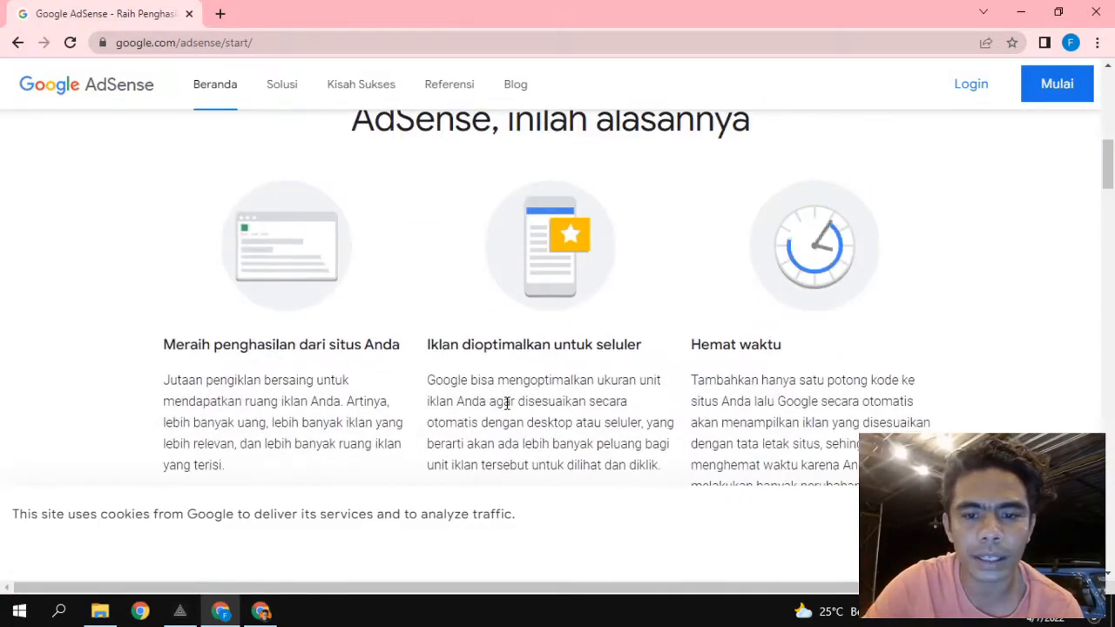
scroll(601, 424, "down", 3)
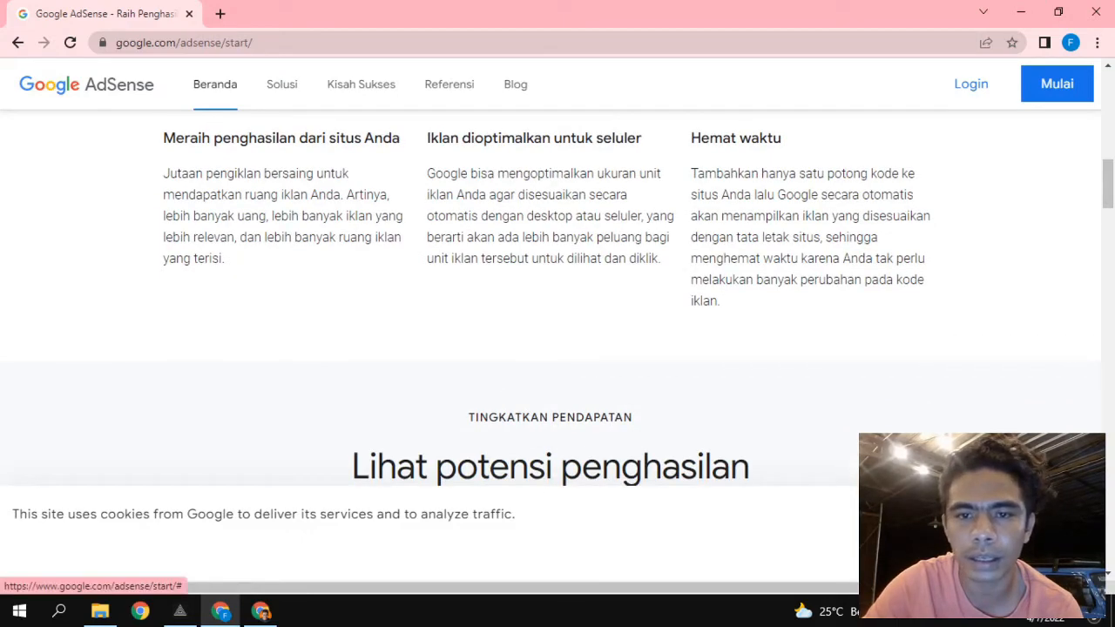
scroll(577, 316, "down", 5)
scroll(547, 322, "down", 12)
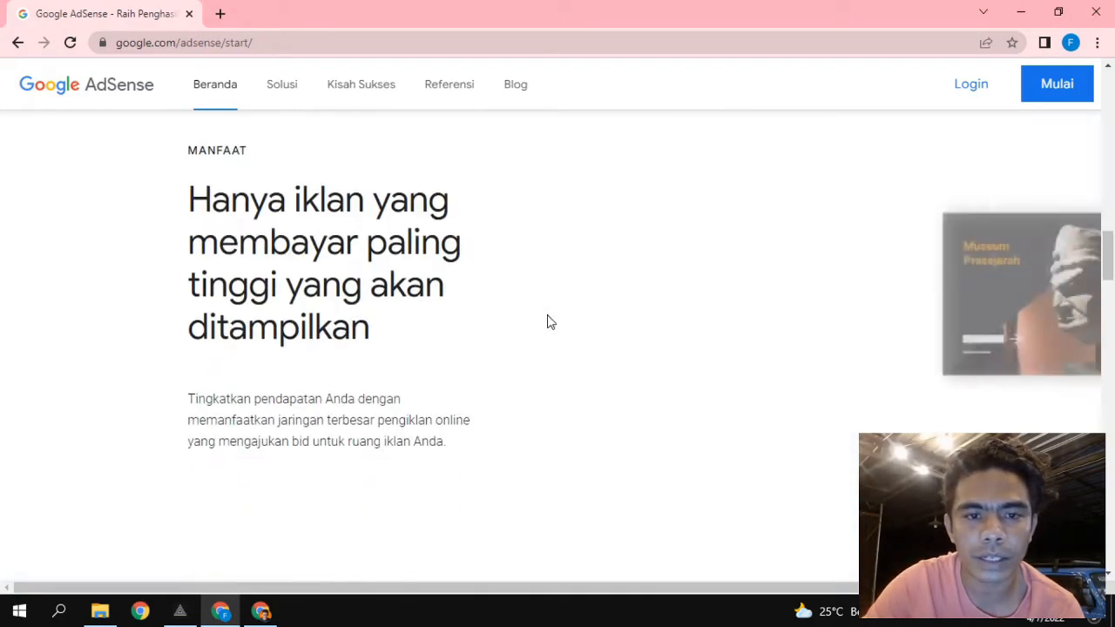
scroll(478, 411, "down", 15)
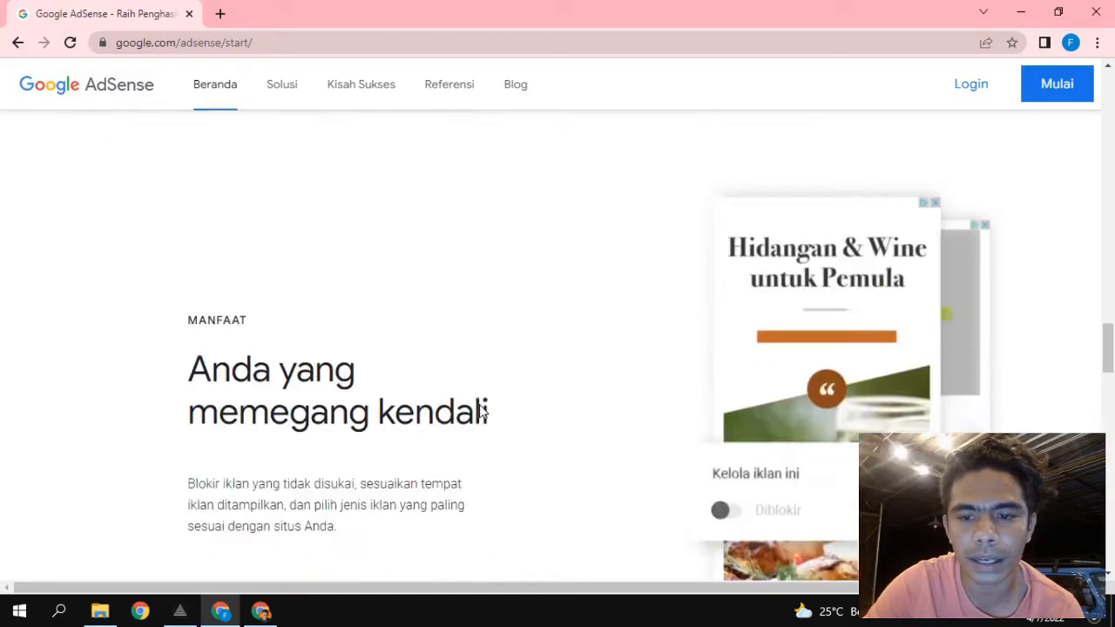
scroll(479, 411, "down", 5)
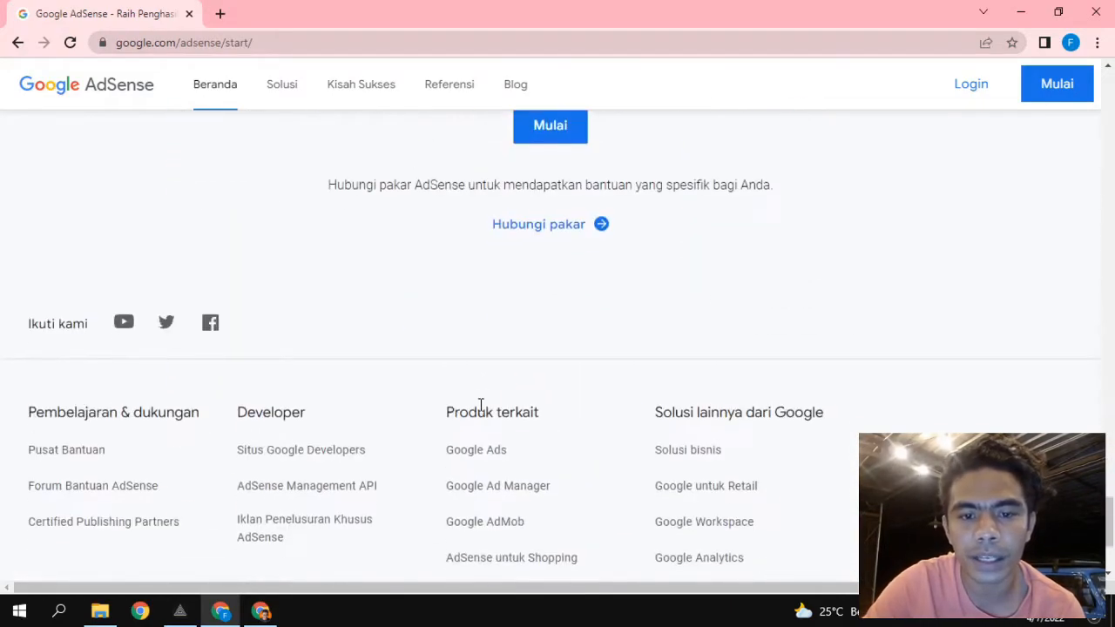
scroll(478, 410, "up", 10)
scroll(479, 410, "up", 15)
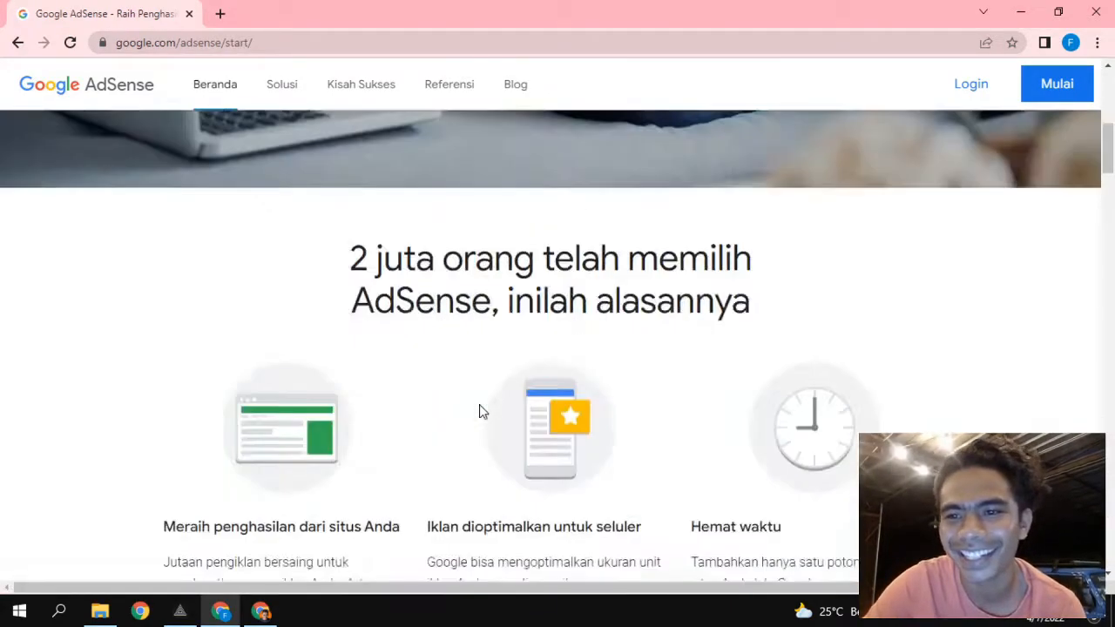
Start AdSense sign-up with Mulai and choose the site's Google account on Pilih akun.
left_click(1072, 81)
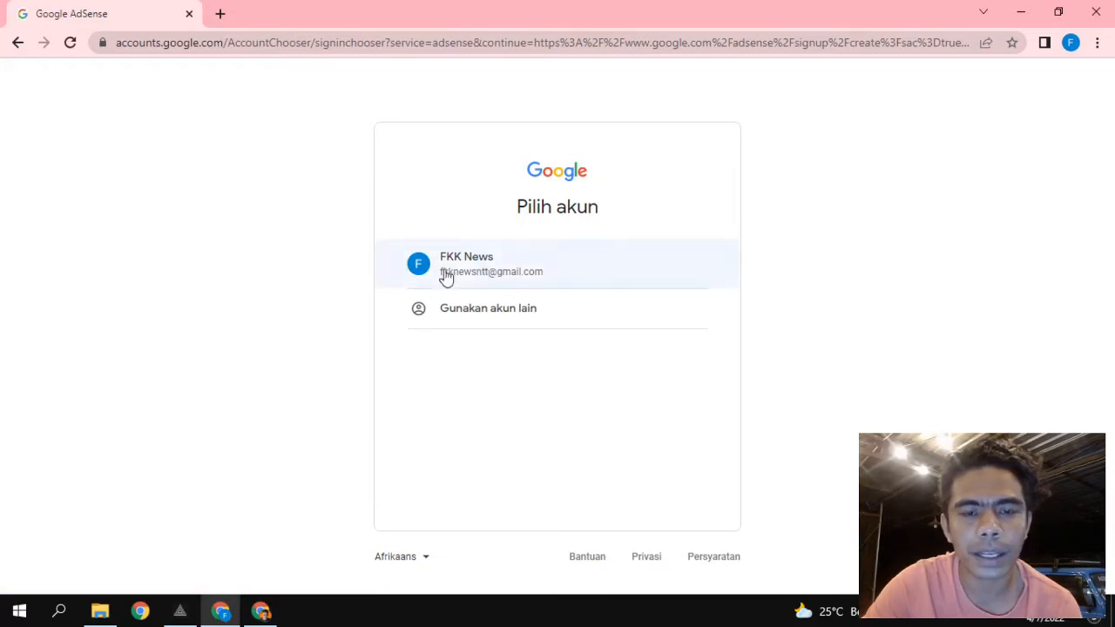
left_click(516, 274)
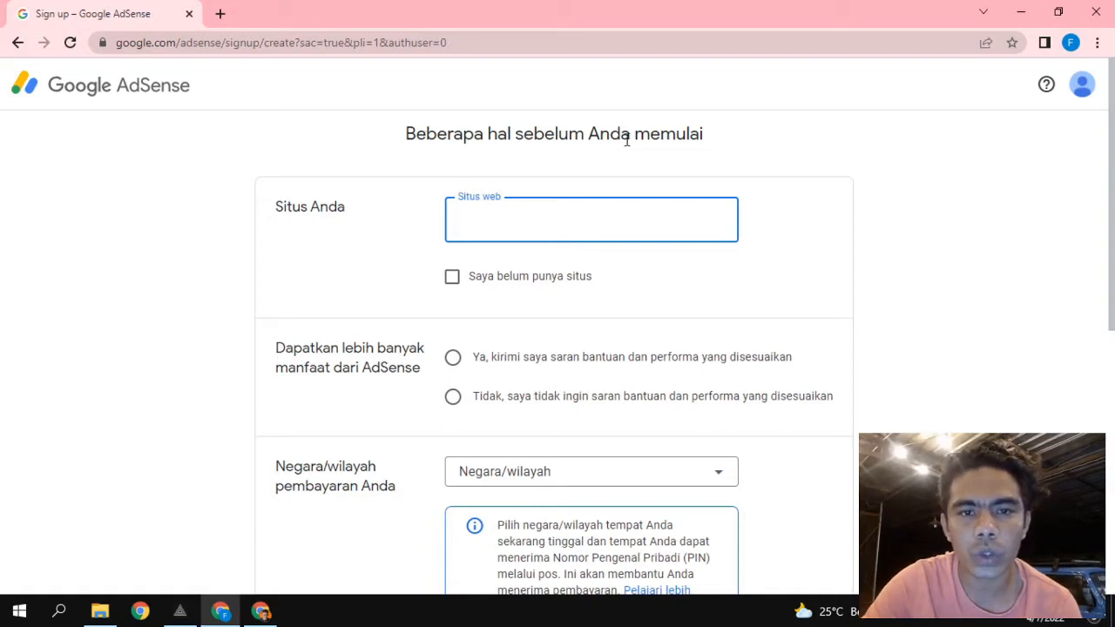
Look over the 'Beberapa hal sebelum Anda memulai' sign-up form by scrolling through it.
left_click_drag(409, 139, 729, 150)
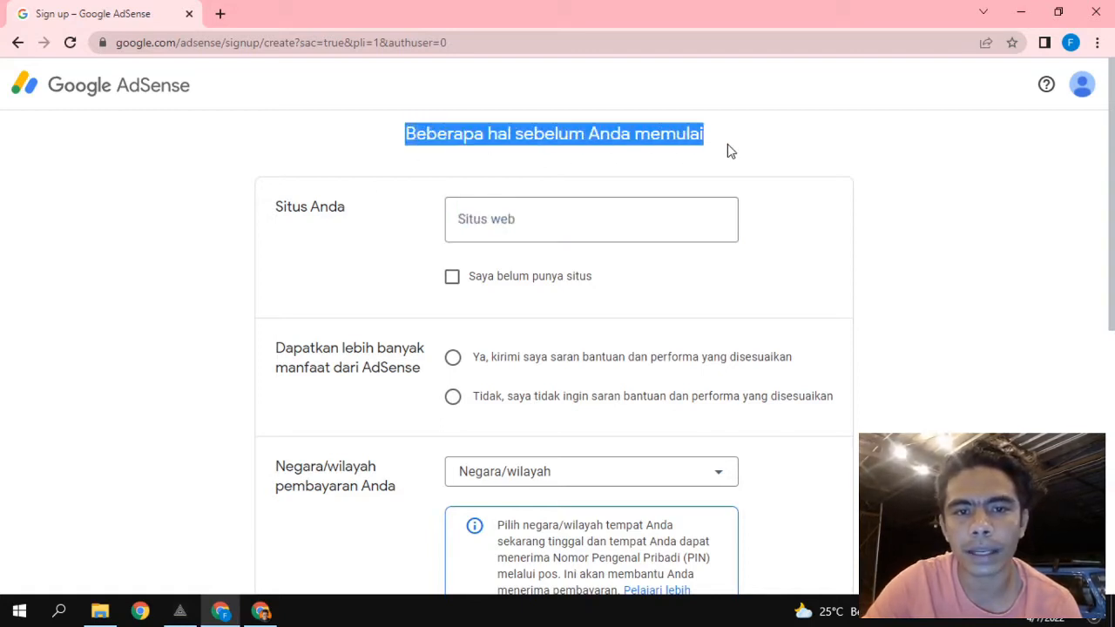
left_click(730, 151)
scroll(340, 272, "down", 1)
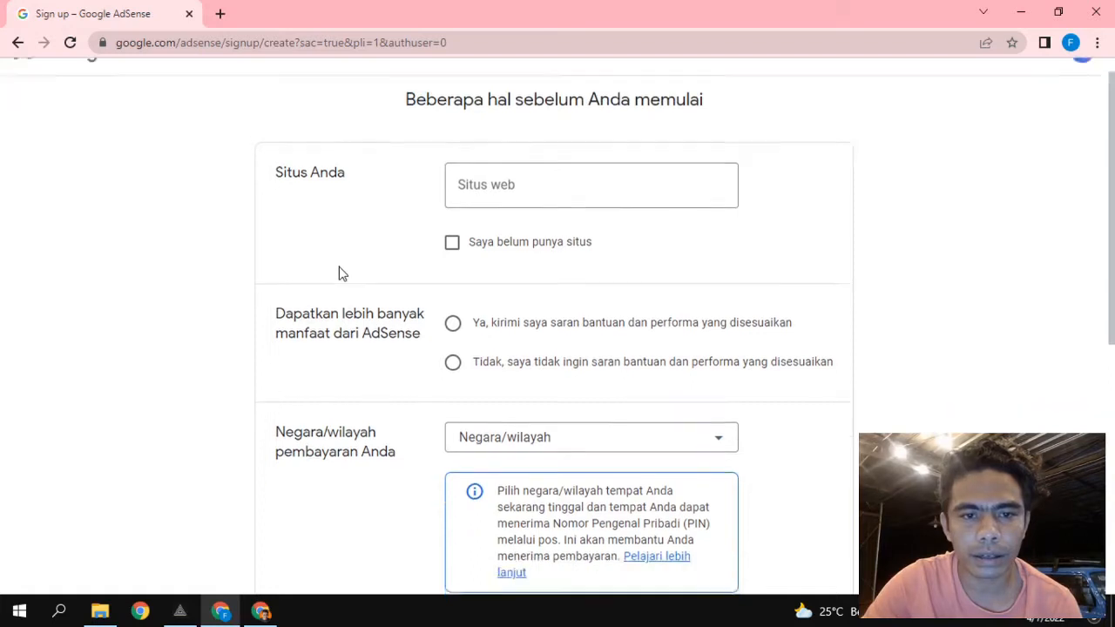
scroll(340, 272, "down", 1)
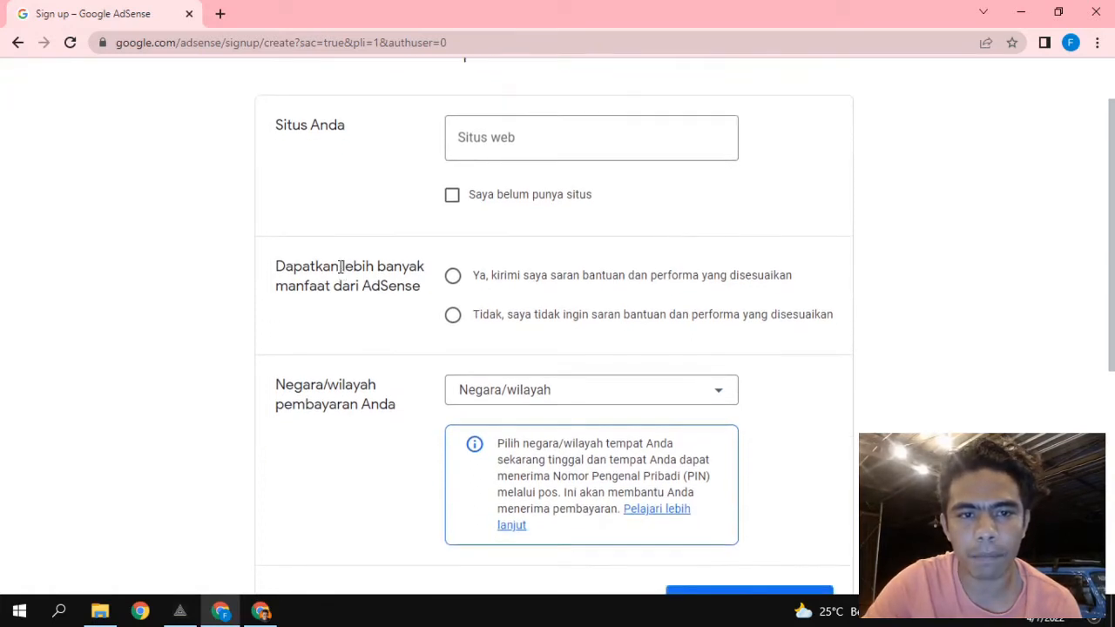
scroll(368, 231, "down", 1)
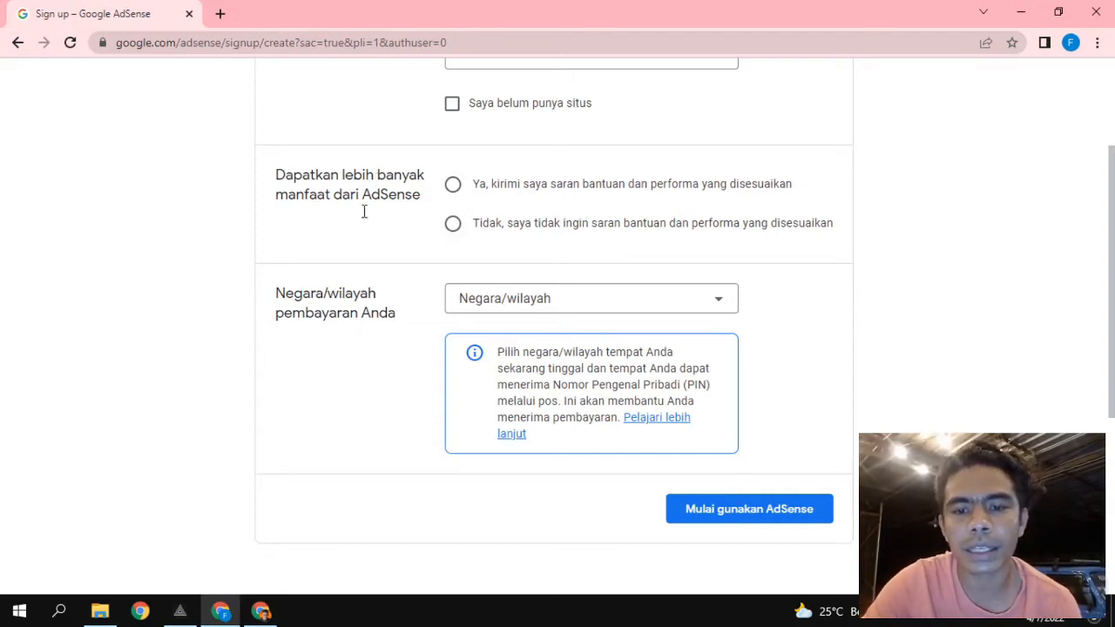
scroll(346, 248, "up", 1)
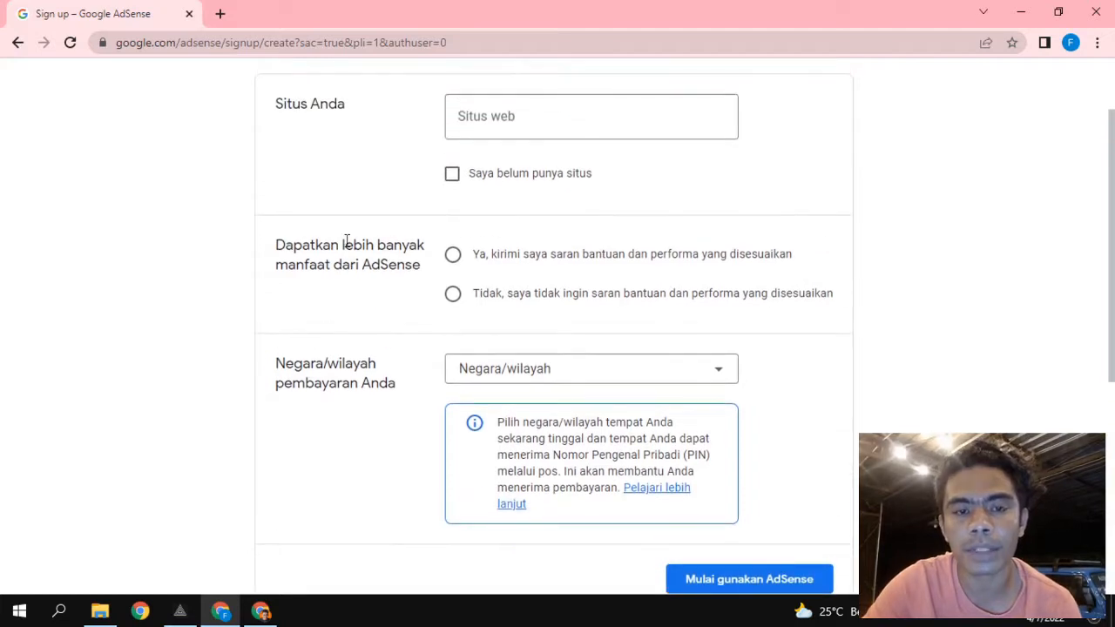
scroll(345, 245, "up", 1)
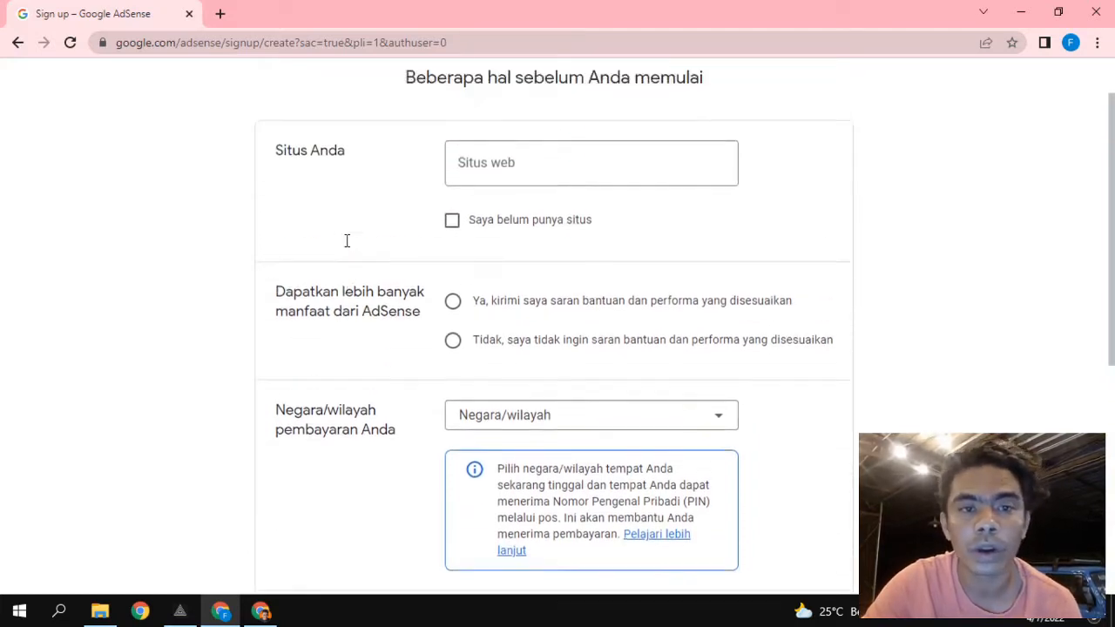
Focus the empty Situs web field and switch to the WordPress admin window.
scroll(345, 247, "down", 1)
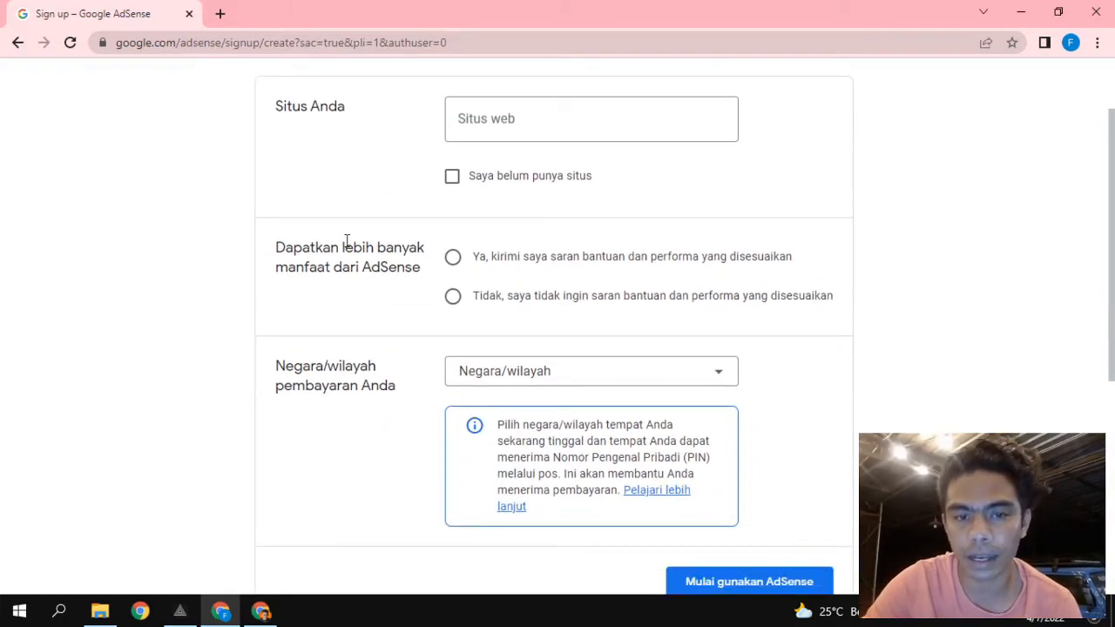
scroll(346, 244, "up", 1)
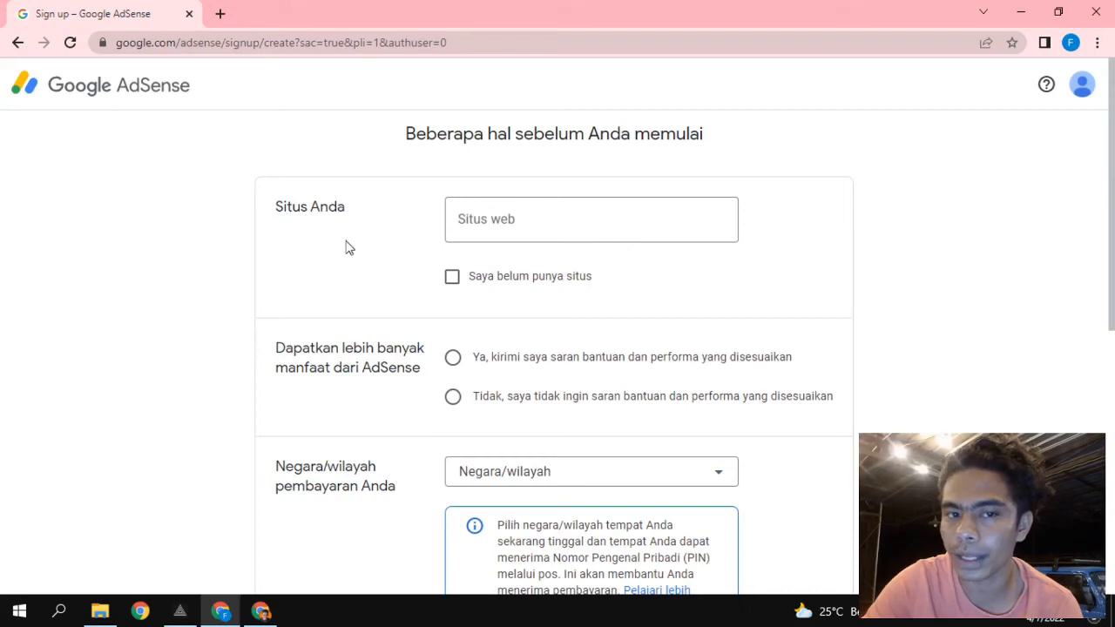
left_click(457, 232)
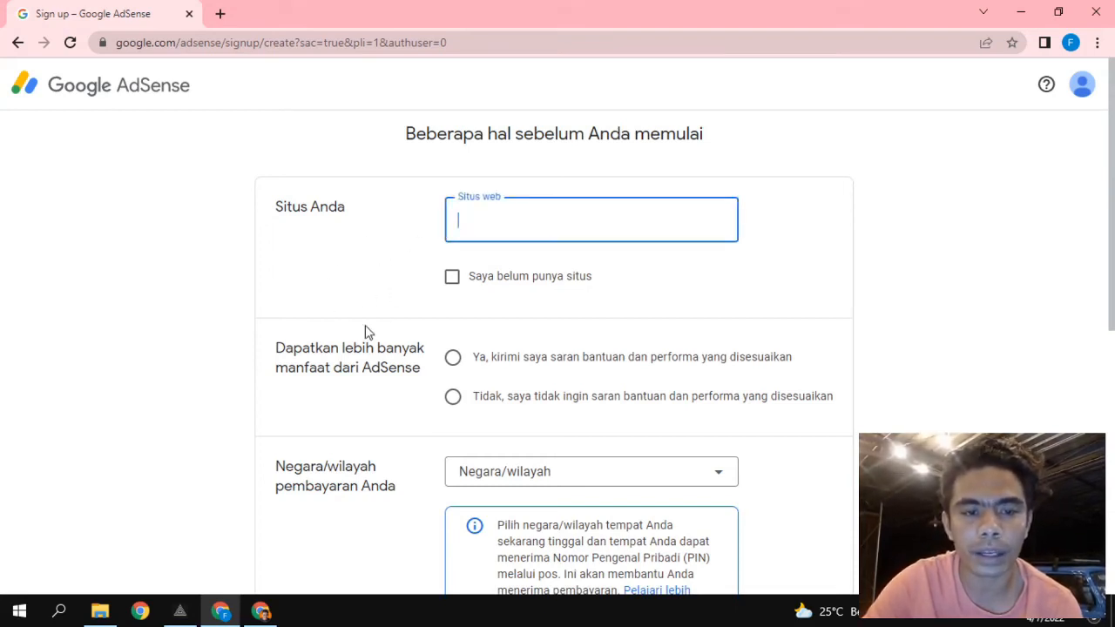
left_click(260, 611)
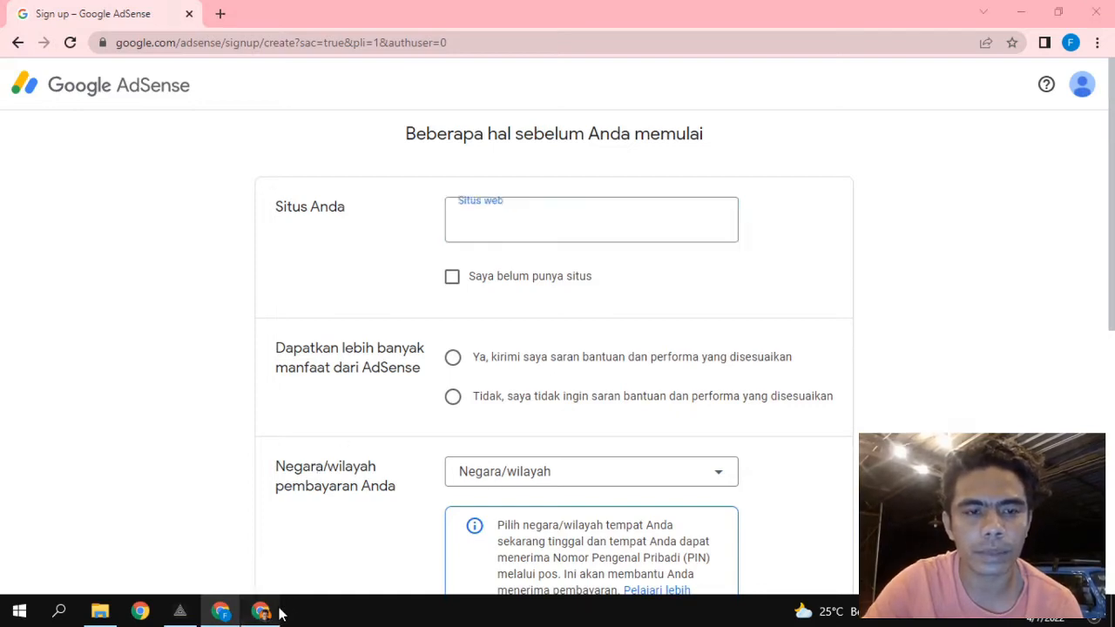
left_click(197, 43)
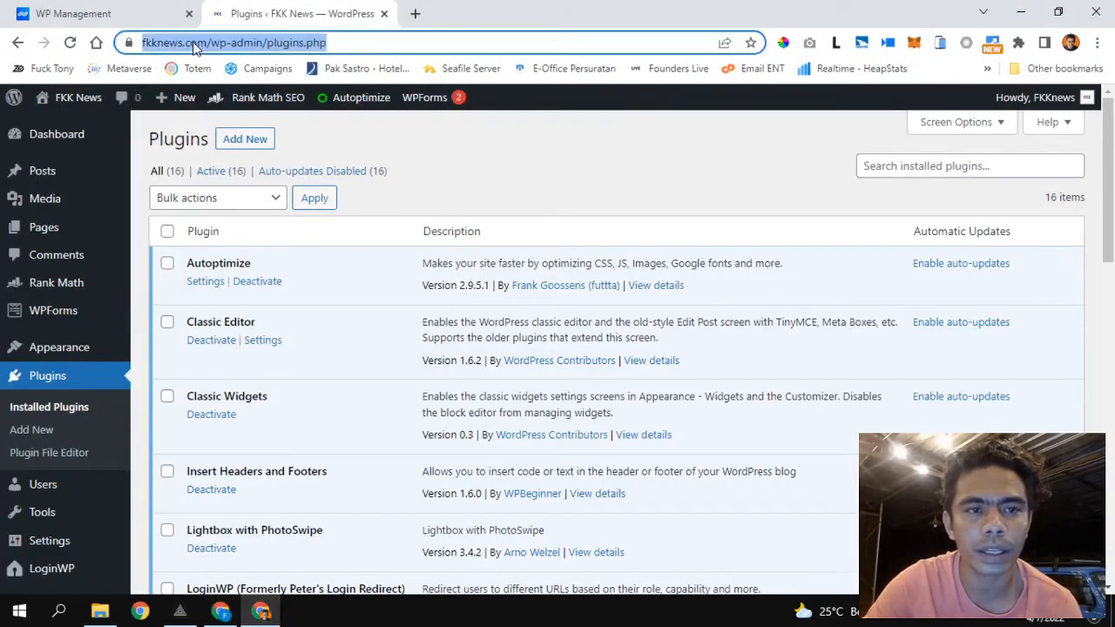
left_click(210, 44)
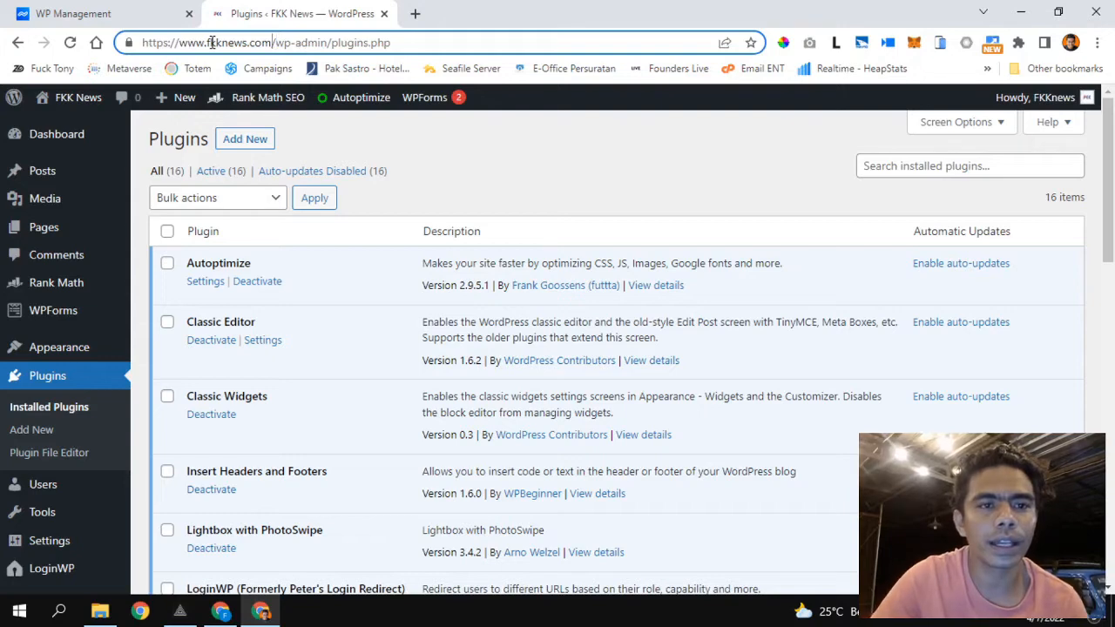
key("shift+Left")
key("shift+Left")
key("shift+Left")
key("shift+Left")
key("shift+Left")
key("shift+Left")
key("shift+Left")
key("shift+Left")
key("shift+Left")
key("shift+Left")
key("shift+Left")
key("shift+Left")
key("shift+Left")
key("shift+Left")
key("shift+Left")
key("shift+Left")
key("ctrl+c")
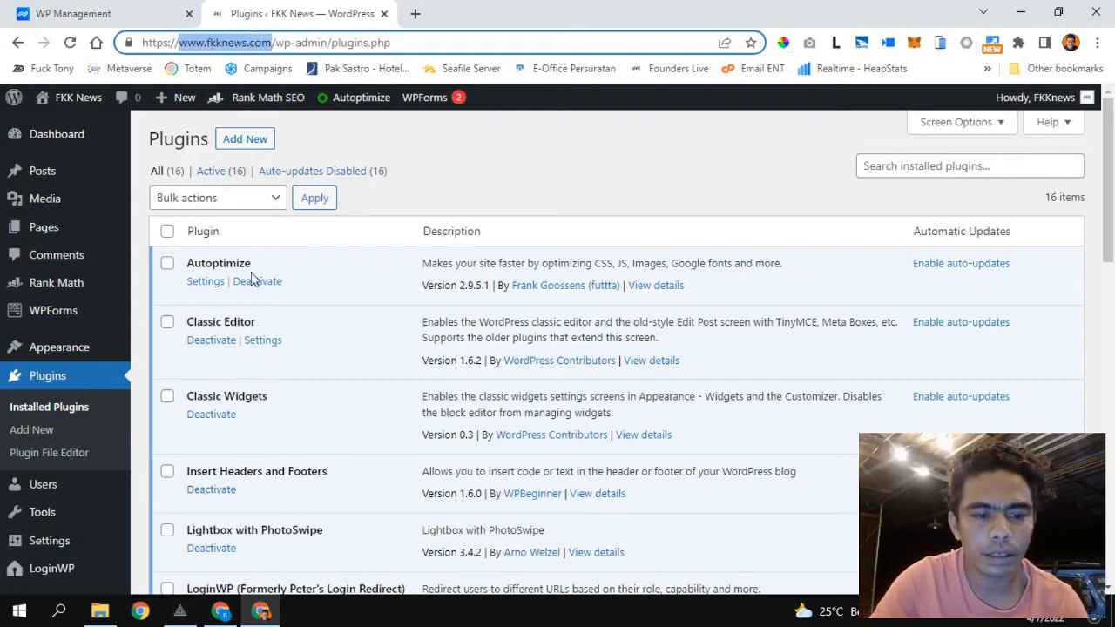
left_click(220, 611)
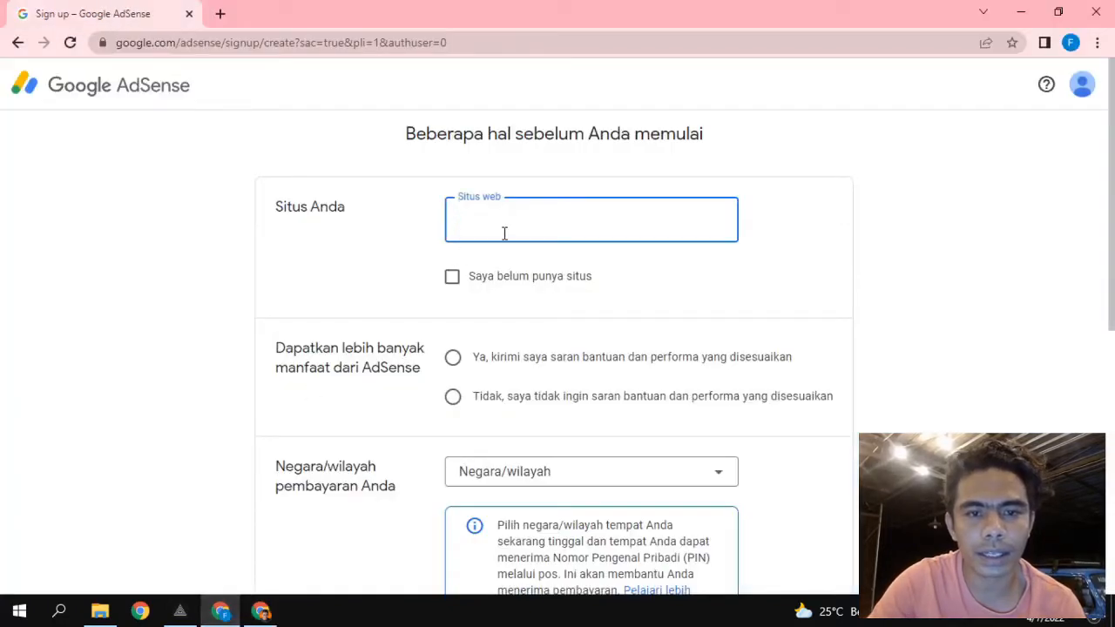
key("ctrl+v")
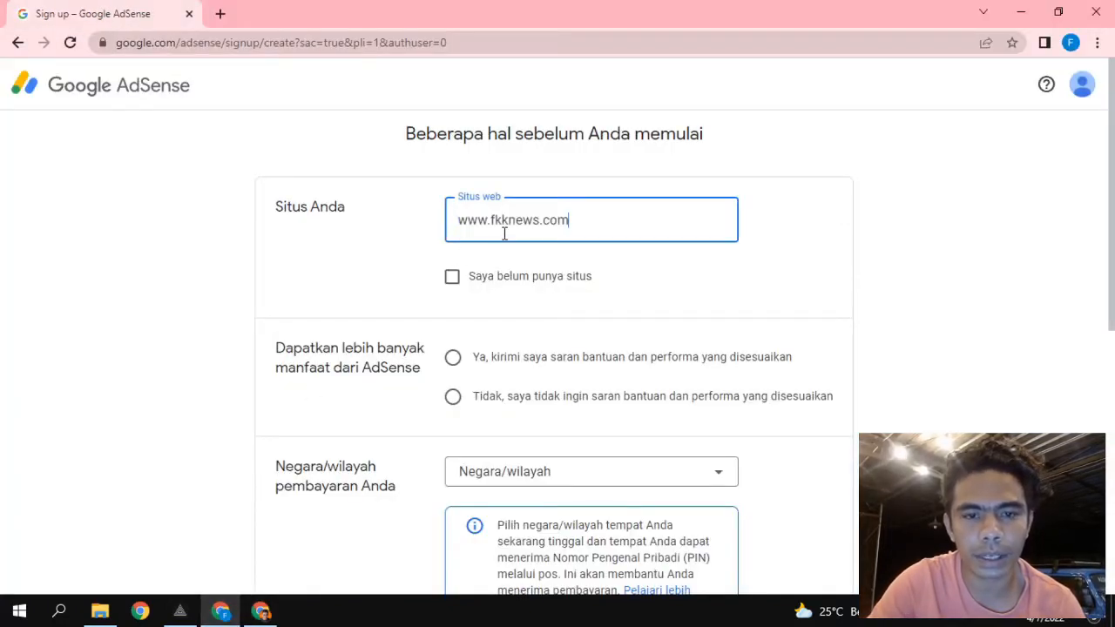
left_click(339, 282)
scroll(340, 282, "down", 2)
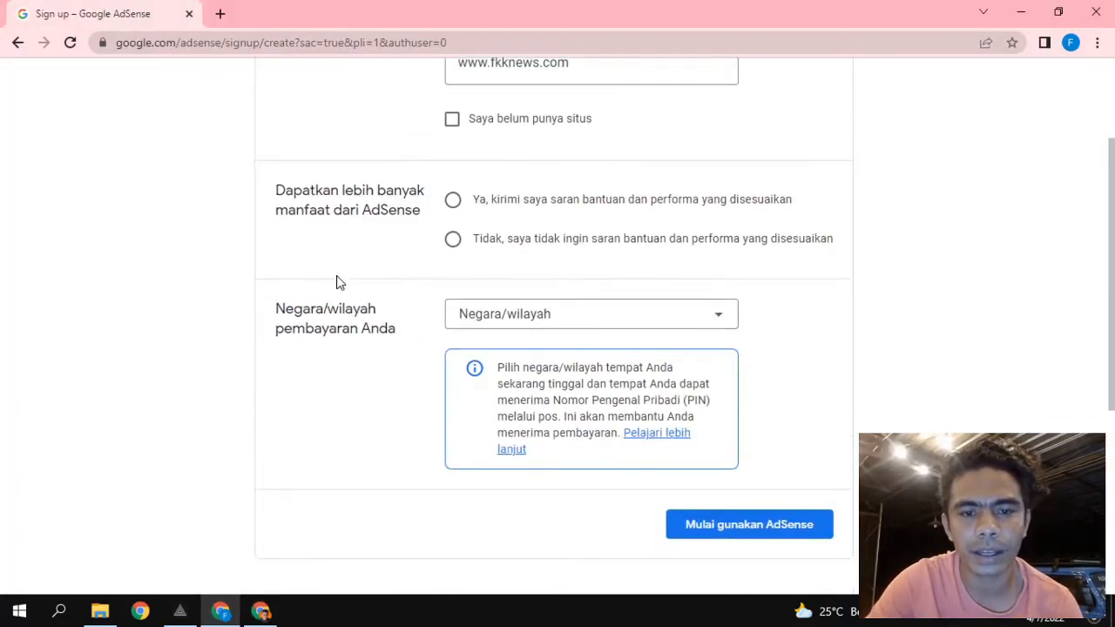
left_click(453, 240)
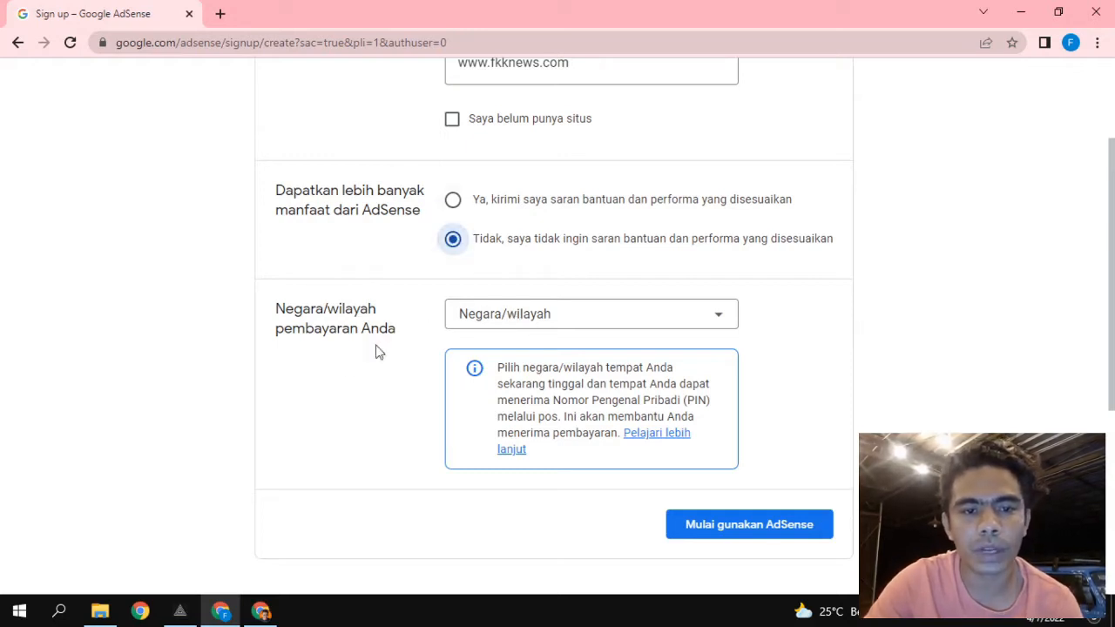
Choose Indonesia as the payment country in Negara/wilayah.
scroll(336, 378, "down", 1)
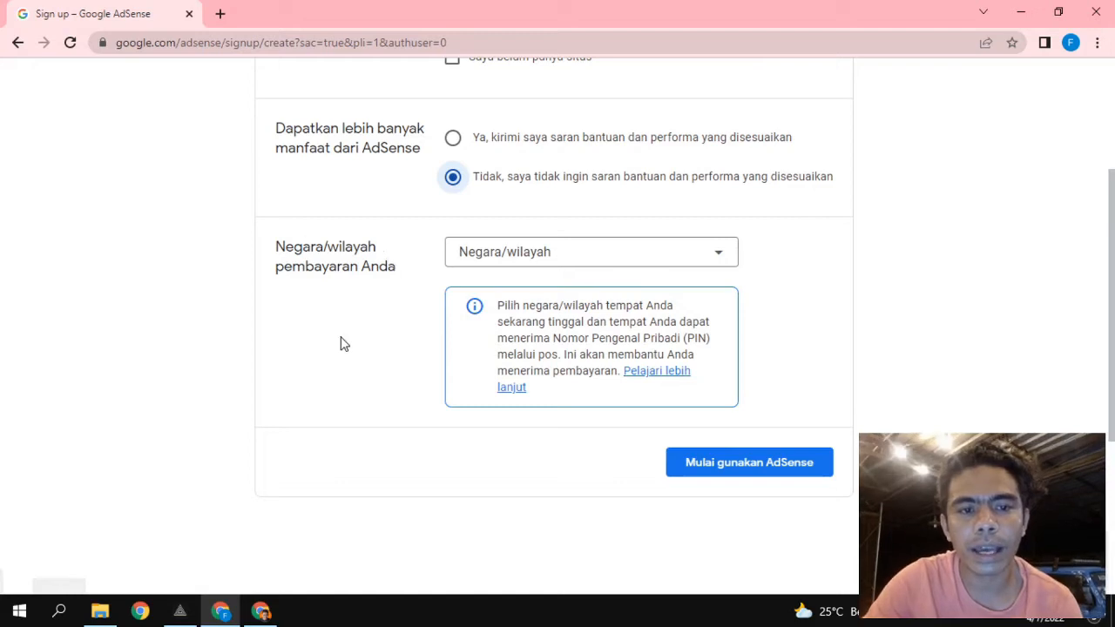
scroll(341, 344, "up", 2)
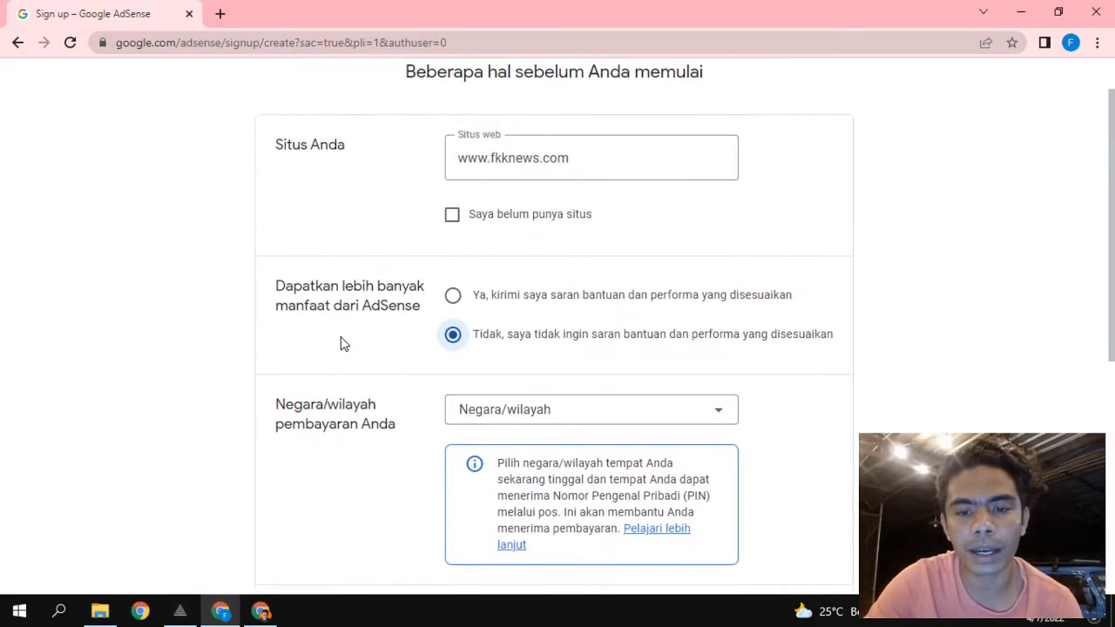
scroll(340, 344, "down", 2)
left_click(514, 288)
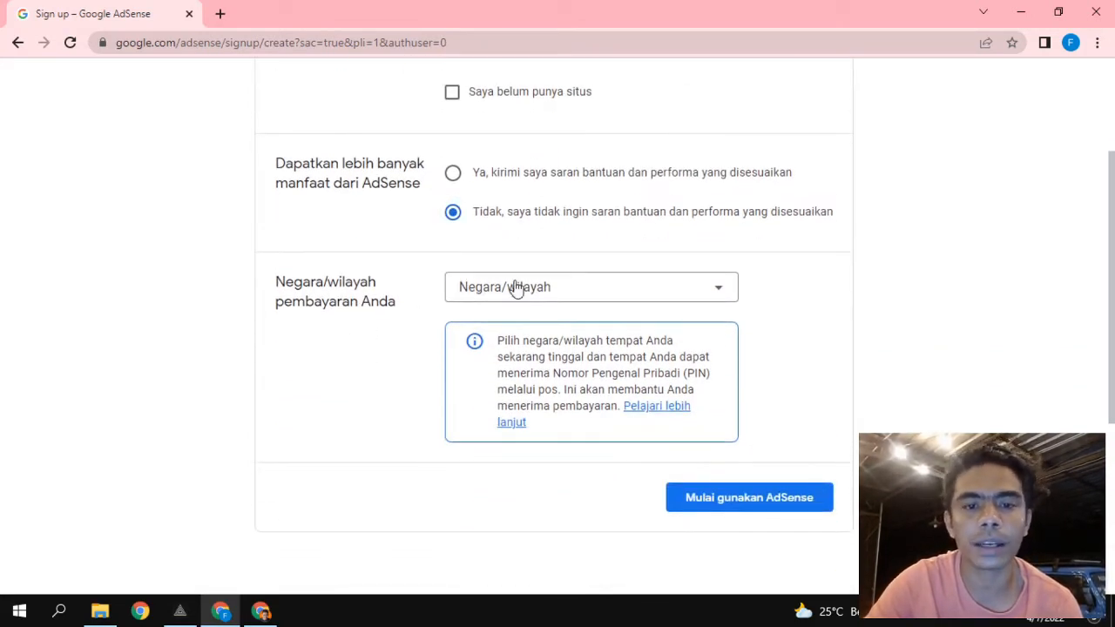
scroll(514, 287, "down", 20)
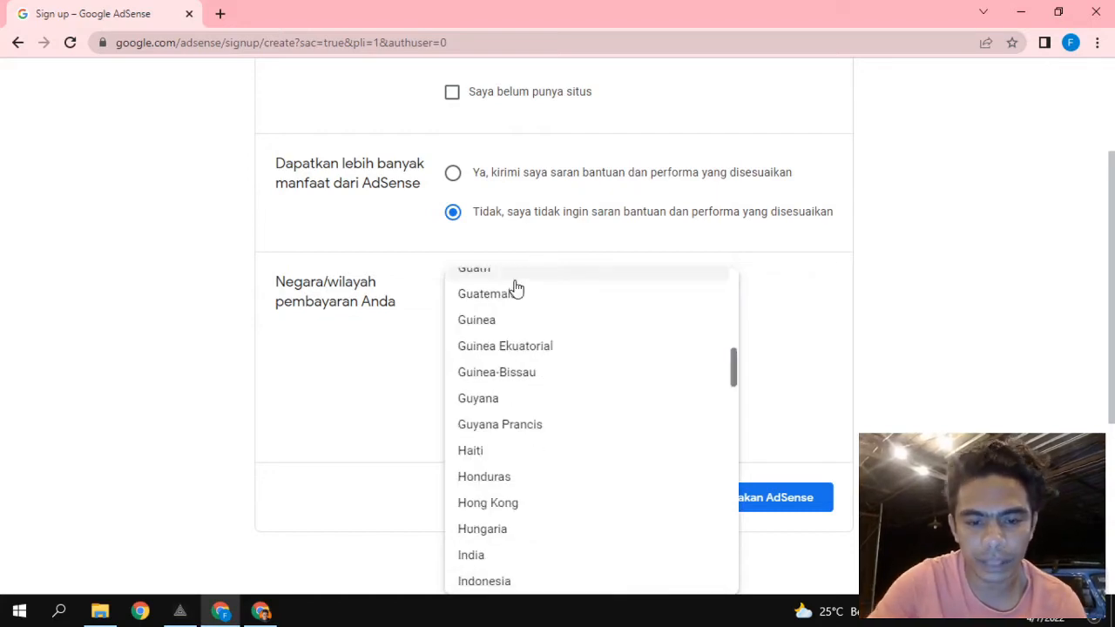
left_click(507, 586)
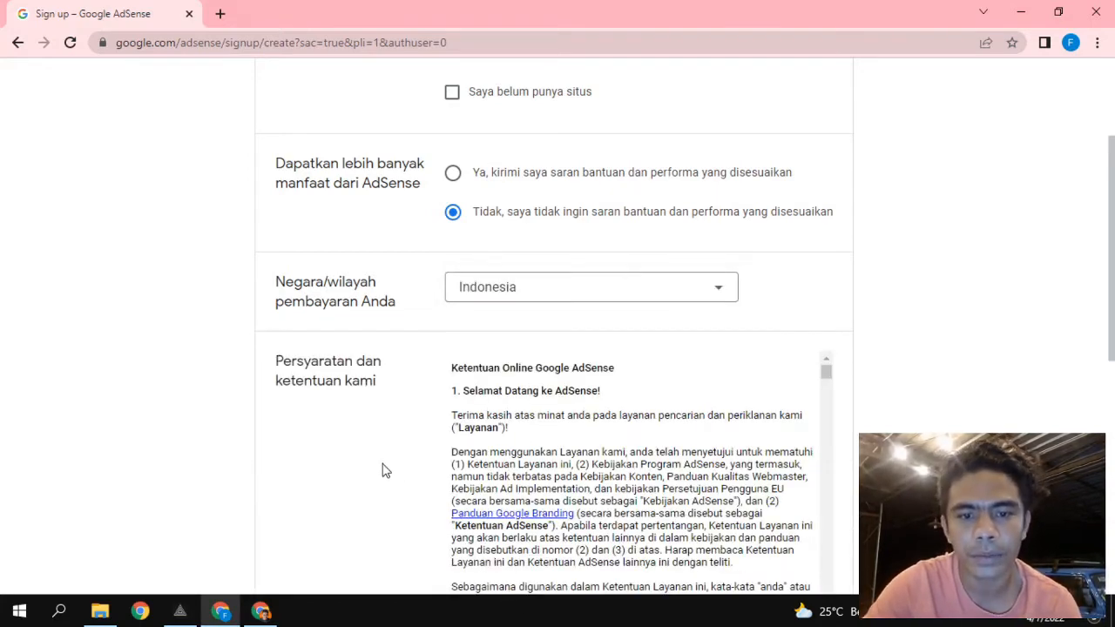
Tick the checkbox agreeing to the AdSense terms.
scroll(386, 470, "down", 3)
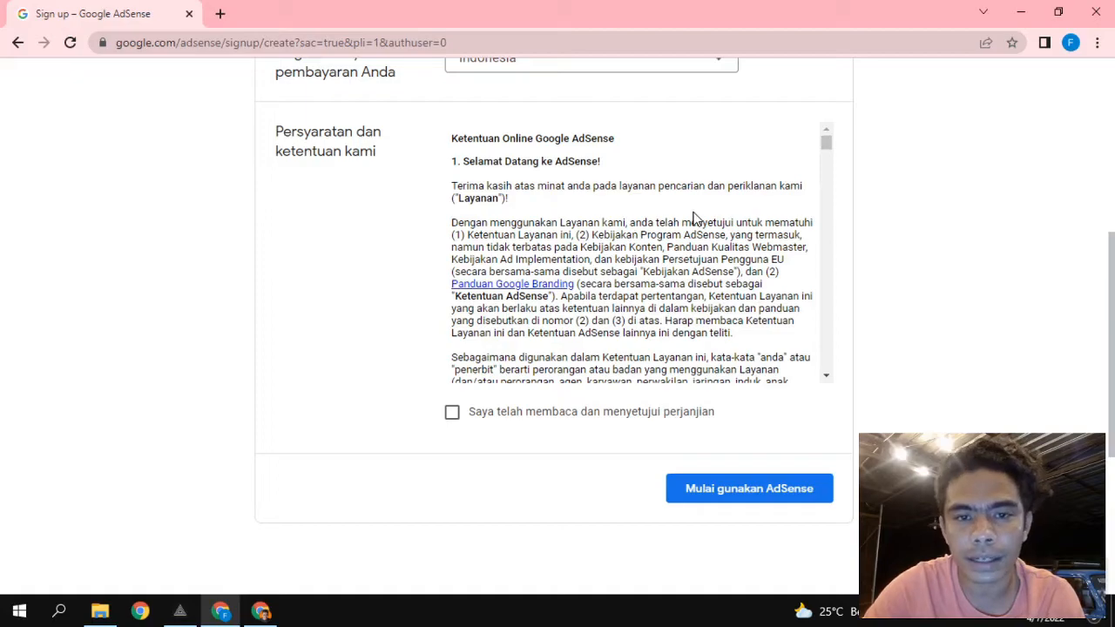
scroll(695, 218, "down", 5)
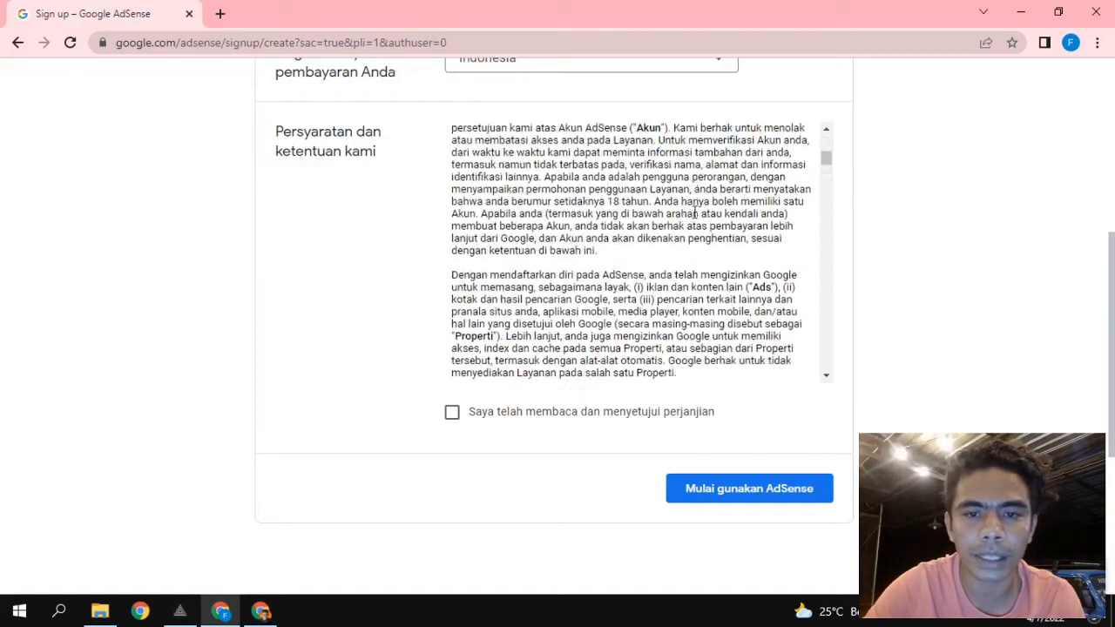
scroll(694, 213, "down", 8)
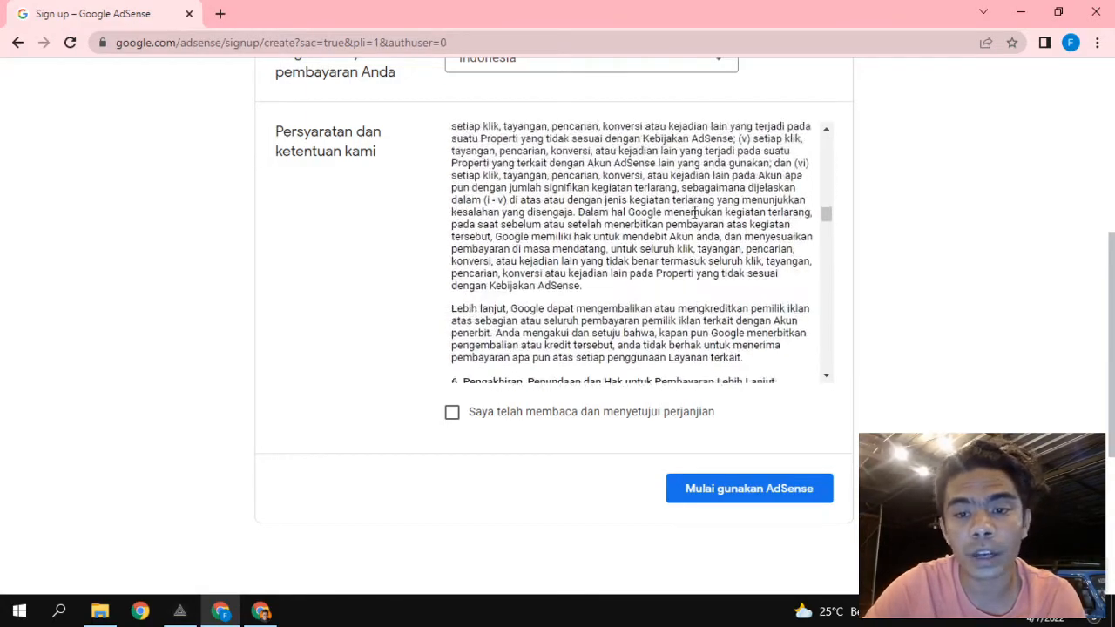
scroll(694, 214, "down", 10)
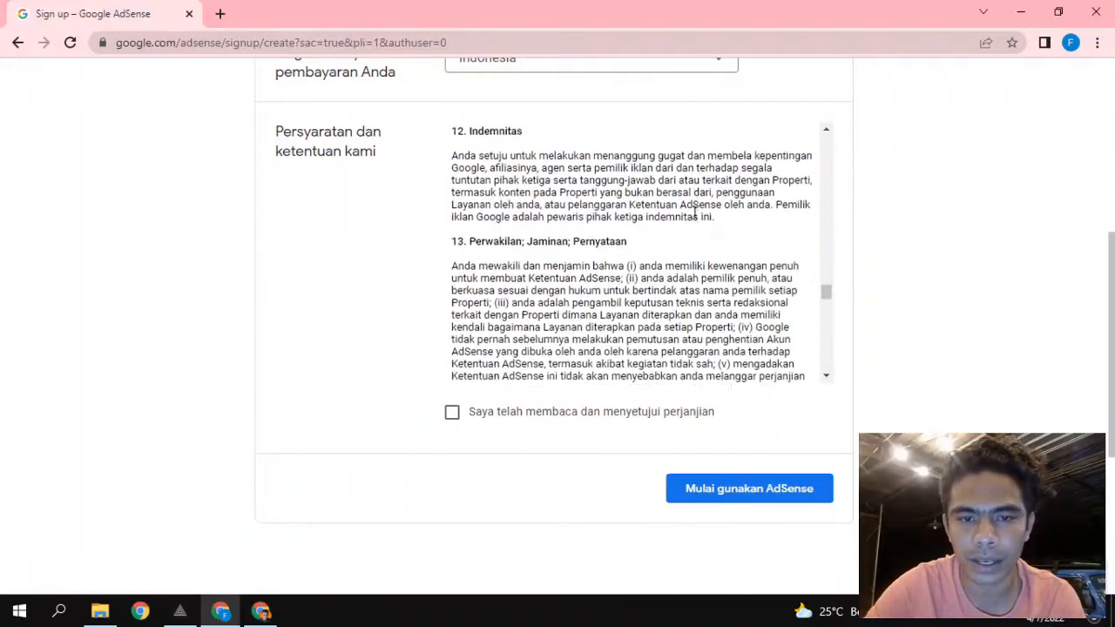
scroll(694, 216, "down", 6)
scroll(694, 217, "up", 5)
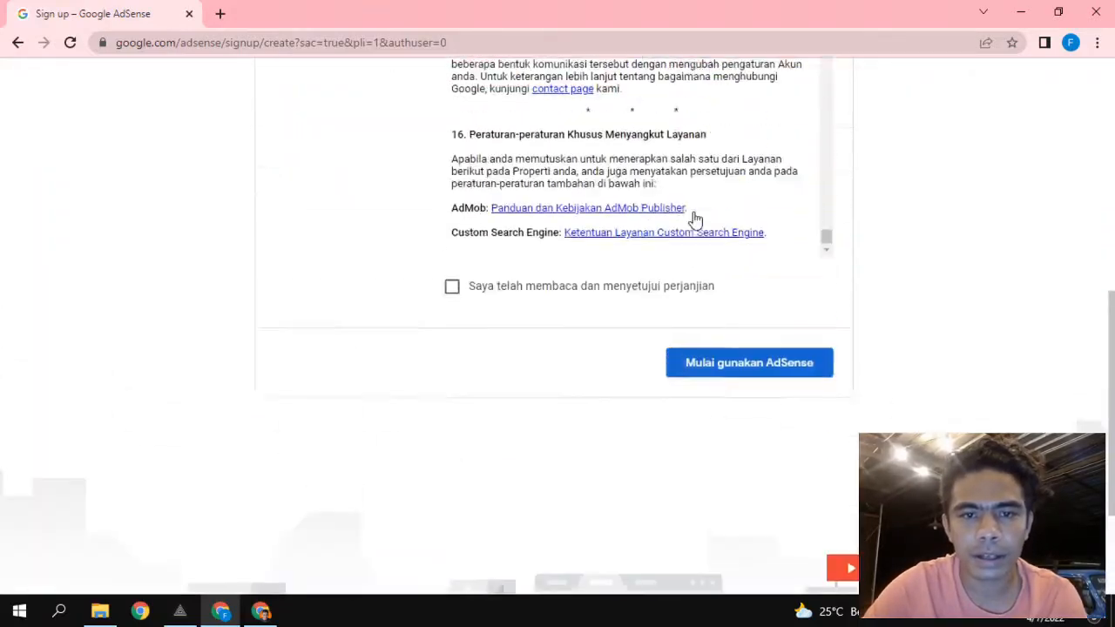
scroll(461, 334, "down", 1)
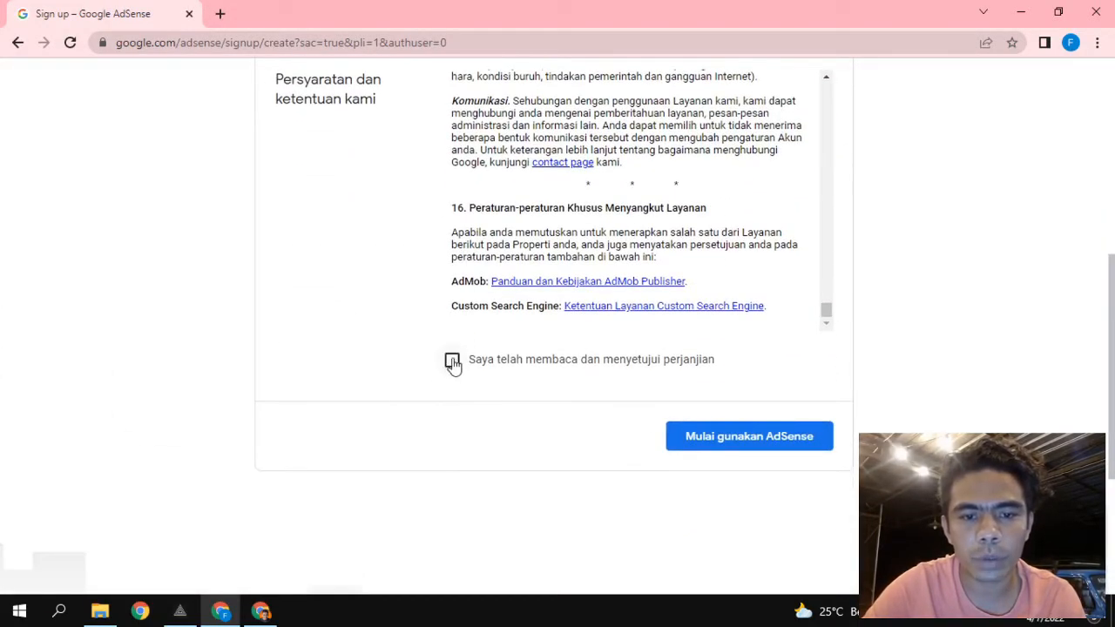
left_click(452, 360)
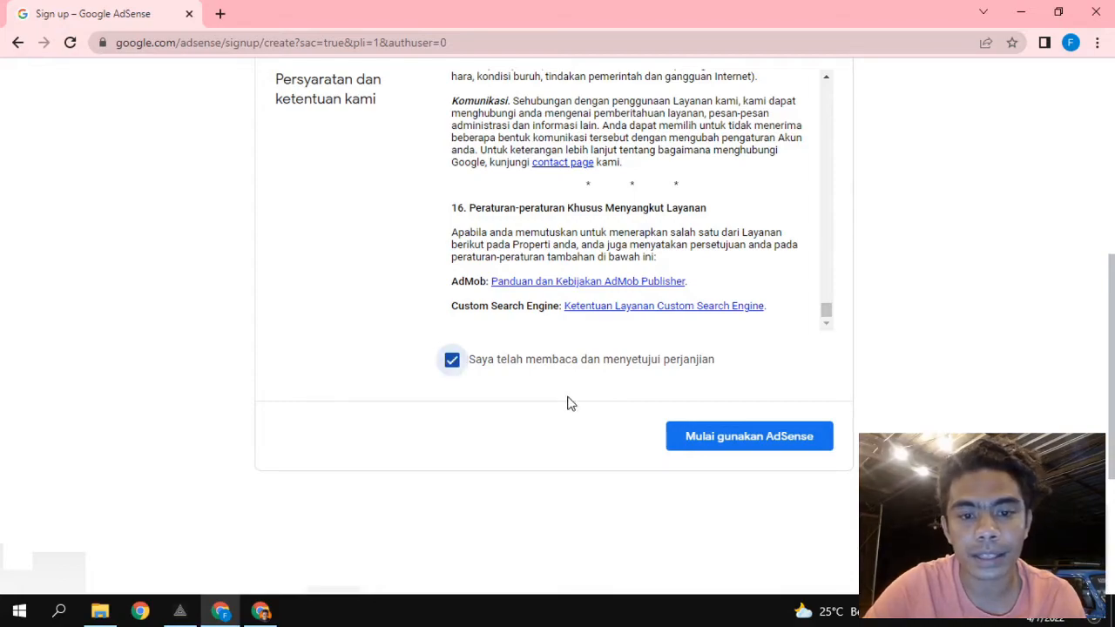
scroll(369, 393, "up", 4)
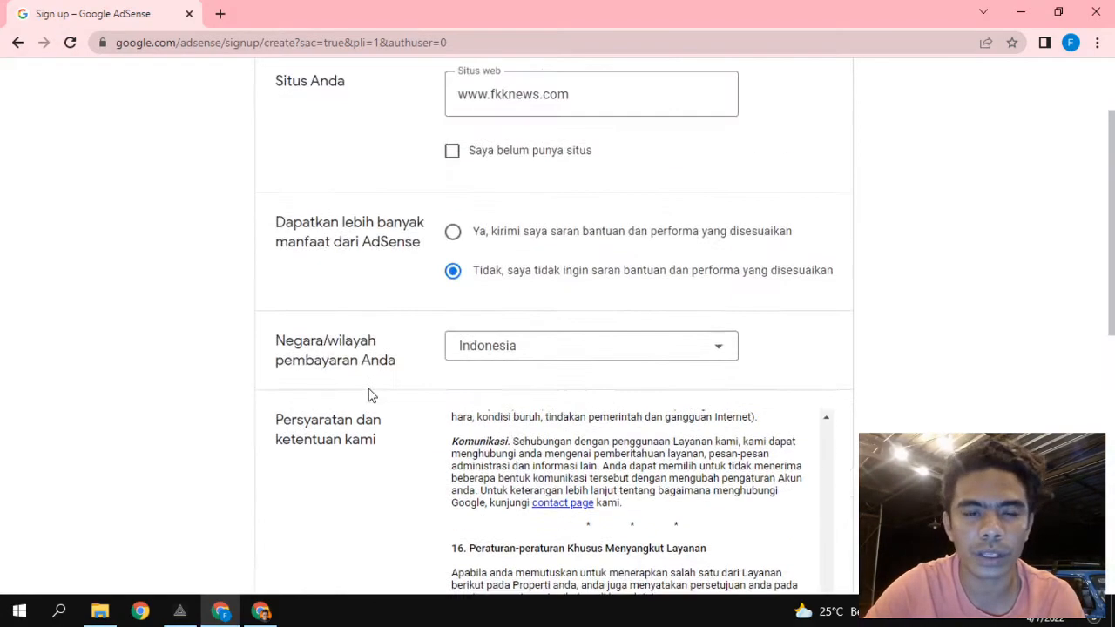
scroll(368, 393, "down", 5)
scroll(599, 367, "up", 1)
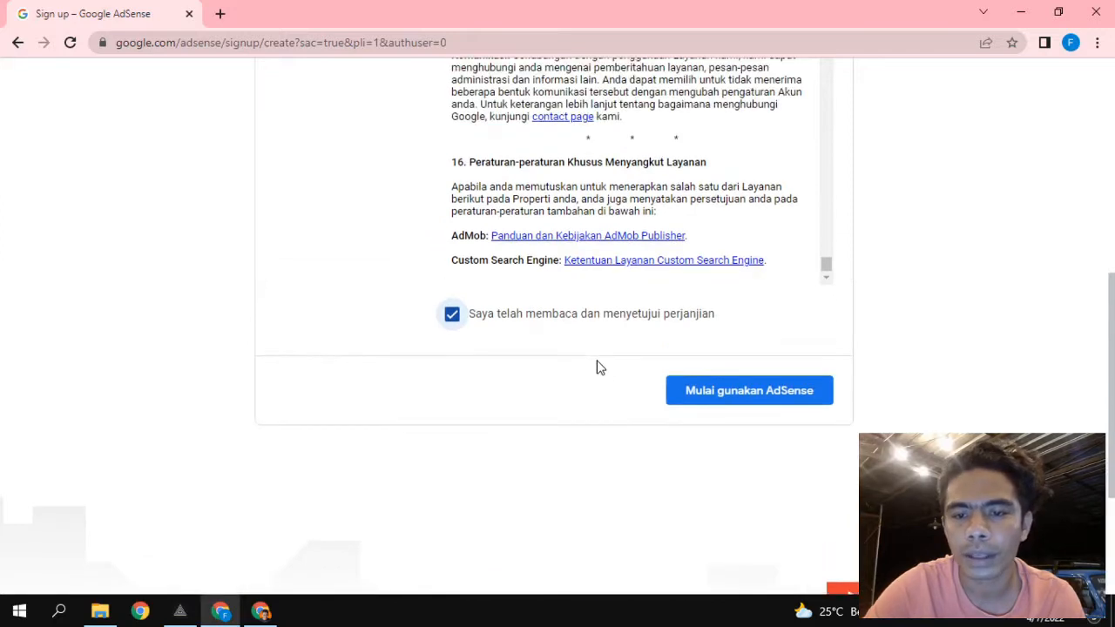
left_click(724, 399)
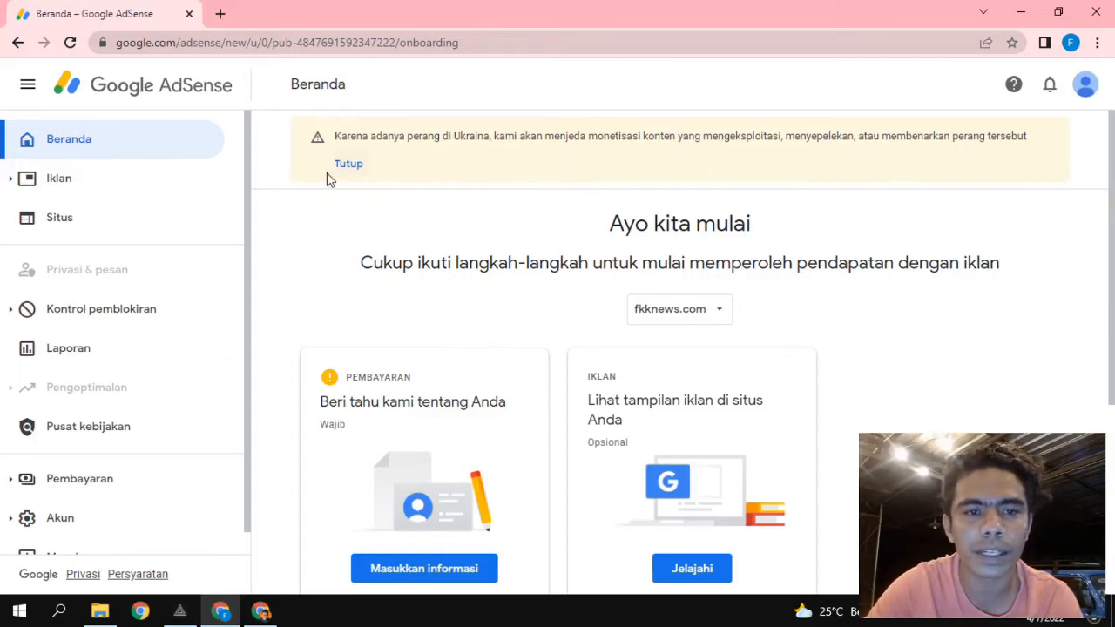
left_click(348, 166)
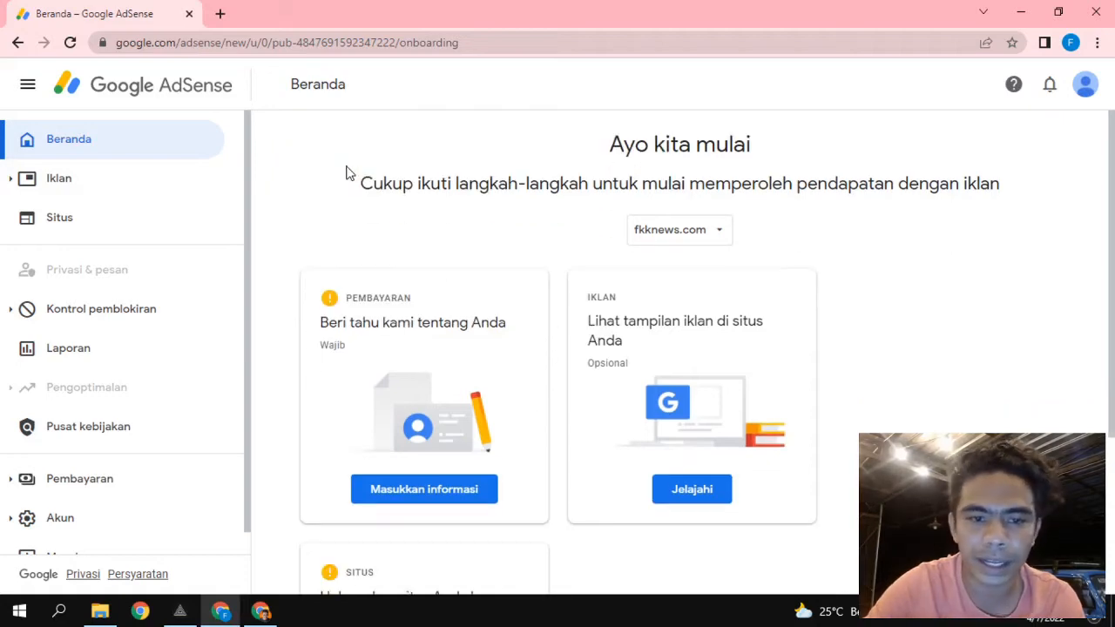
scroll(497, 304, "down", 2)
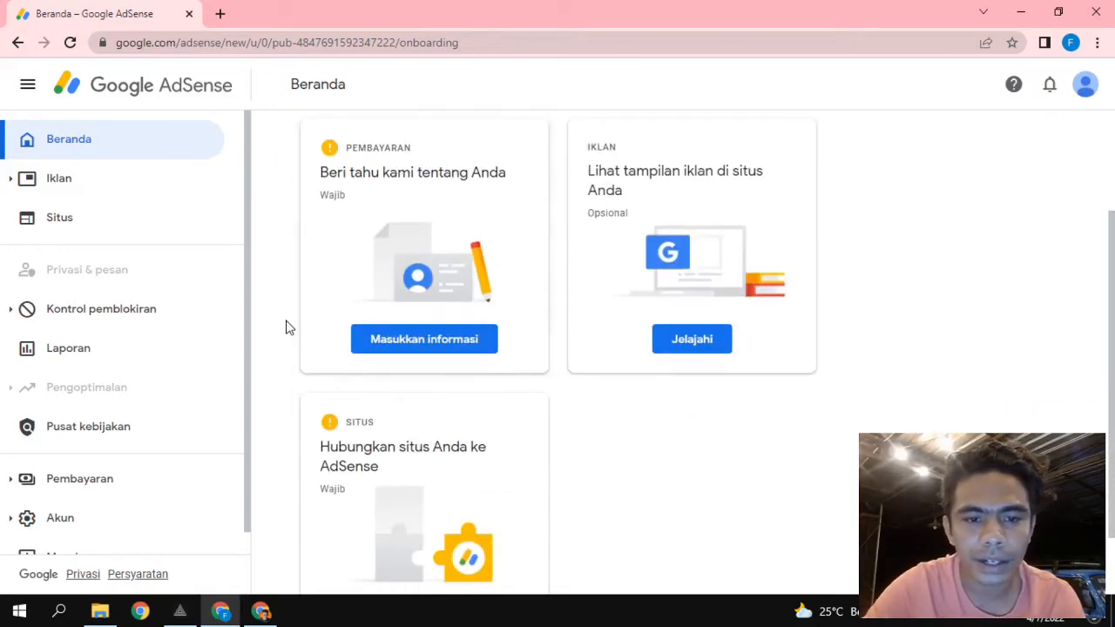
scroll(287, 323, "up", 2)
scroll(286, 327, "down", 1)
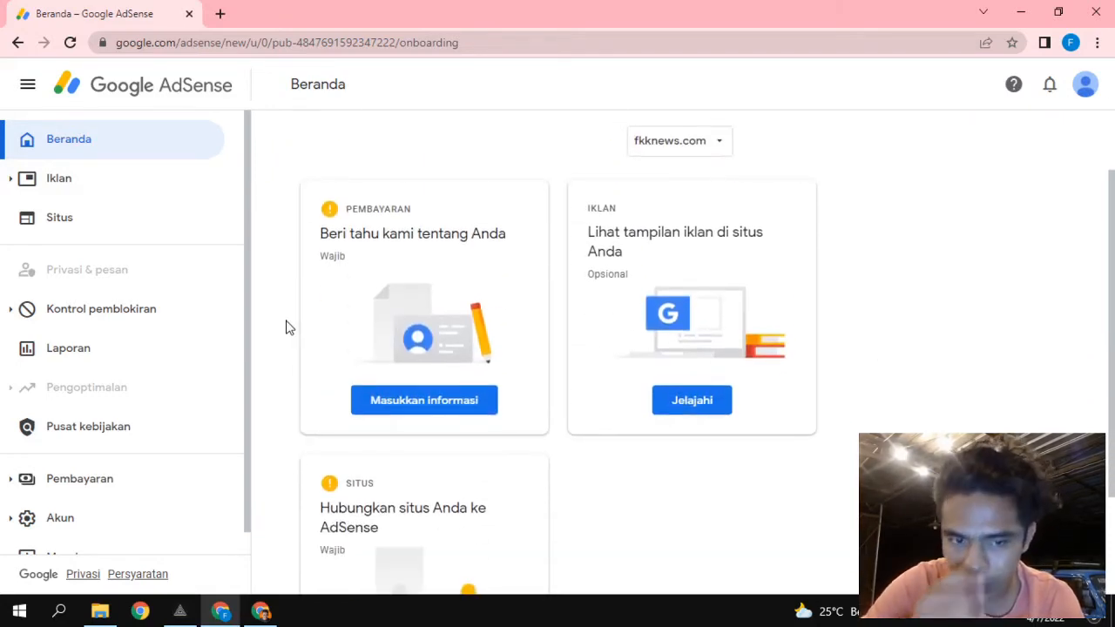
scroll(287, 328, "down", 1)
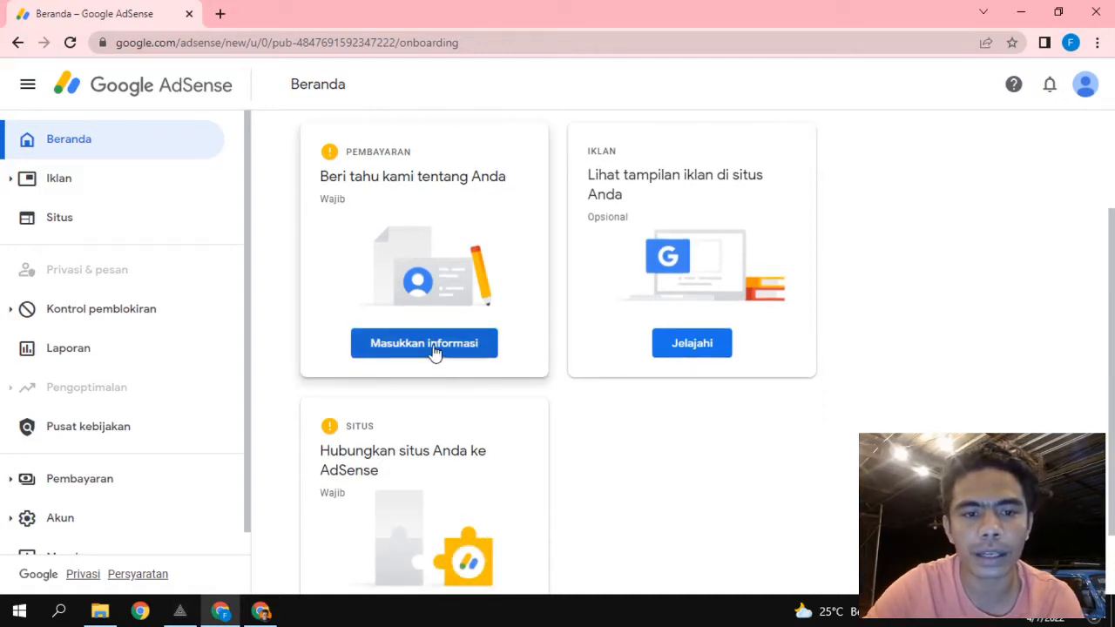
scroll(393, 288, "up", 1)
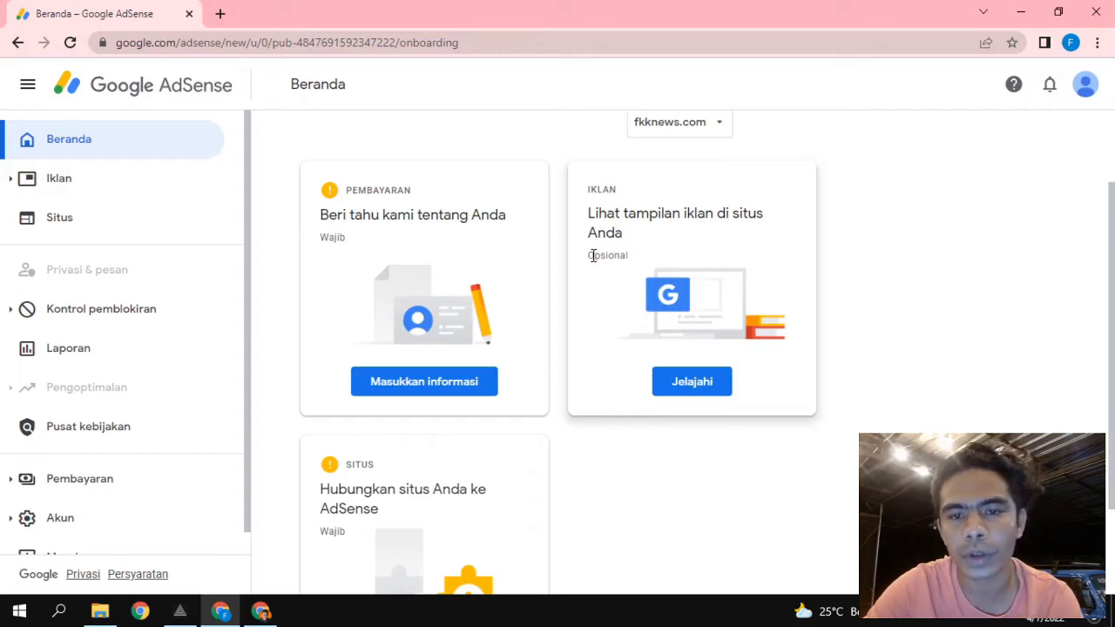
left_click_drag(592, 255, 626, 253)
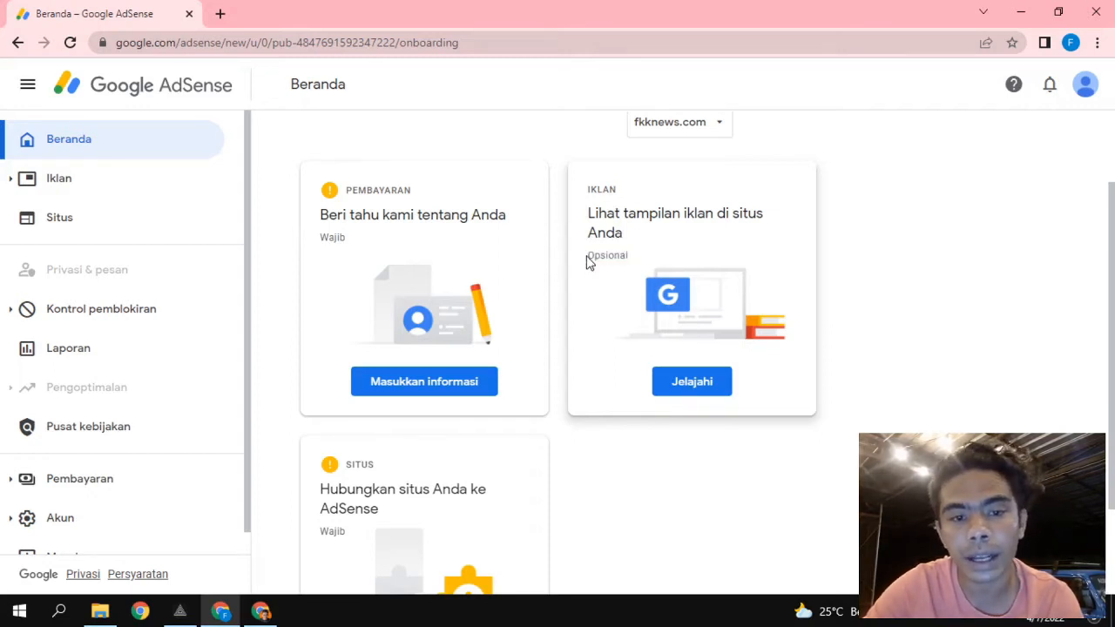
scroll(589, 263, "up", 1)
scroll(588, 314, "down", 1)
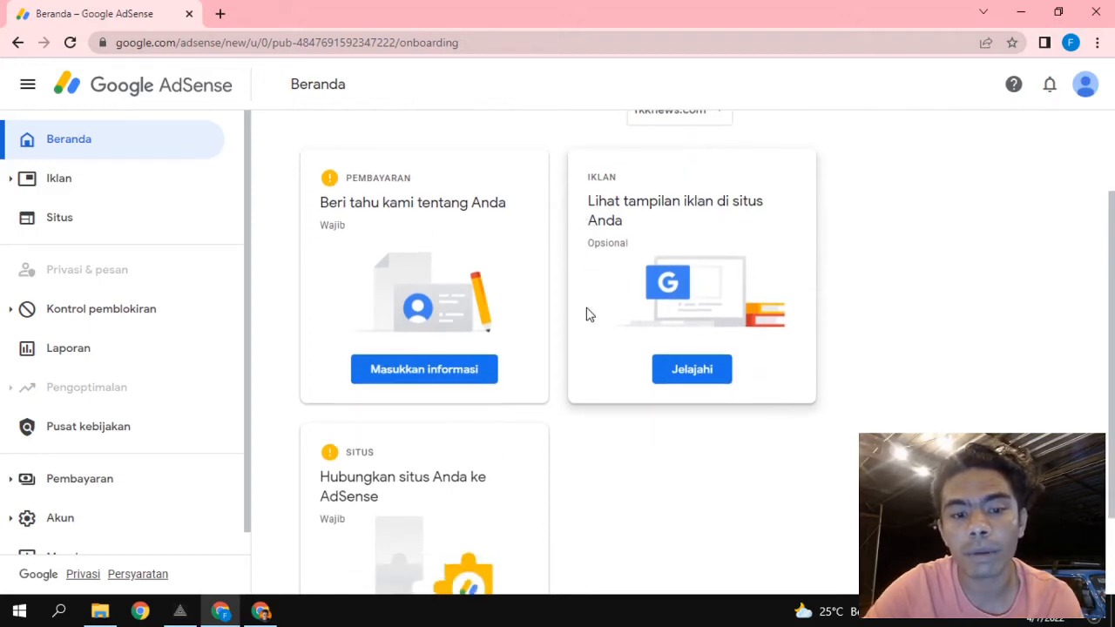
scroll(587, 315, "down", 3)
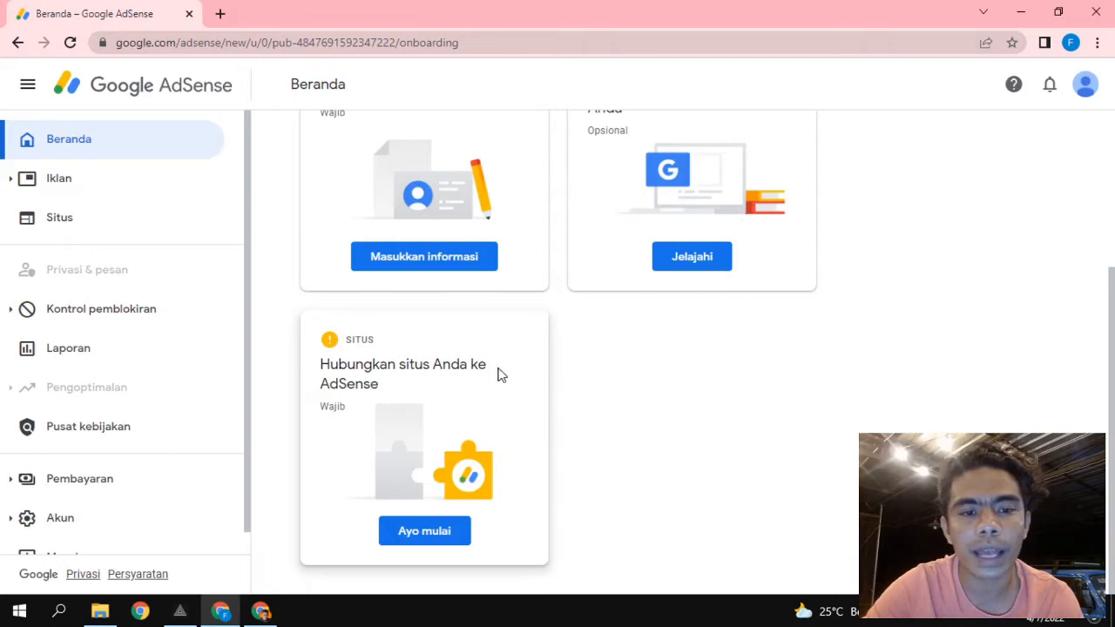
scroll(454, 388, "up", 5)
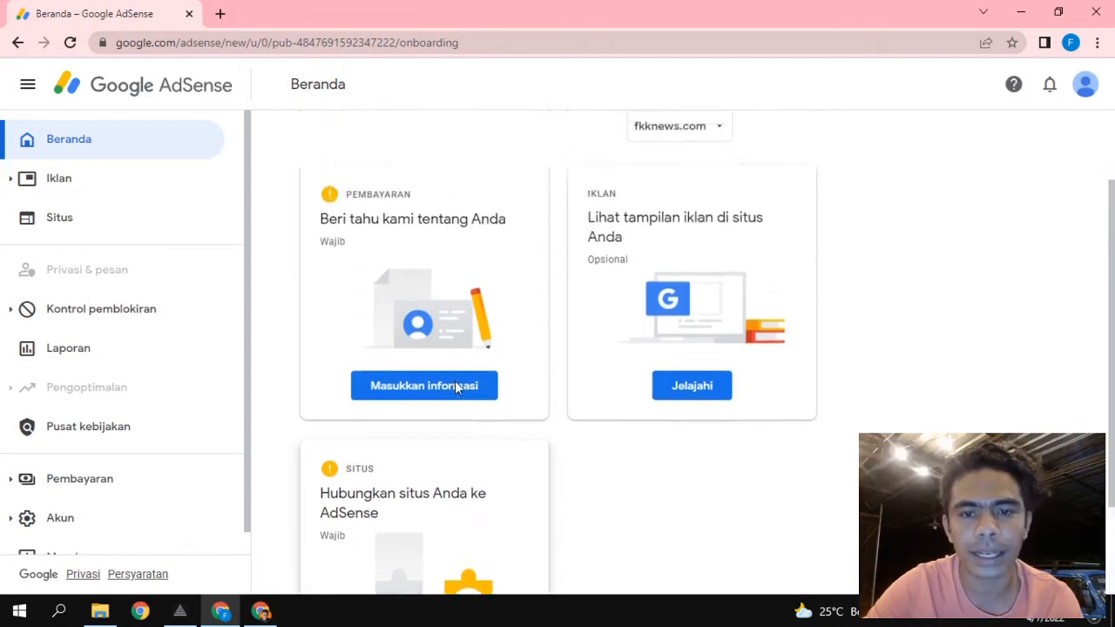
scroll(455, 387, "up", 1)
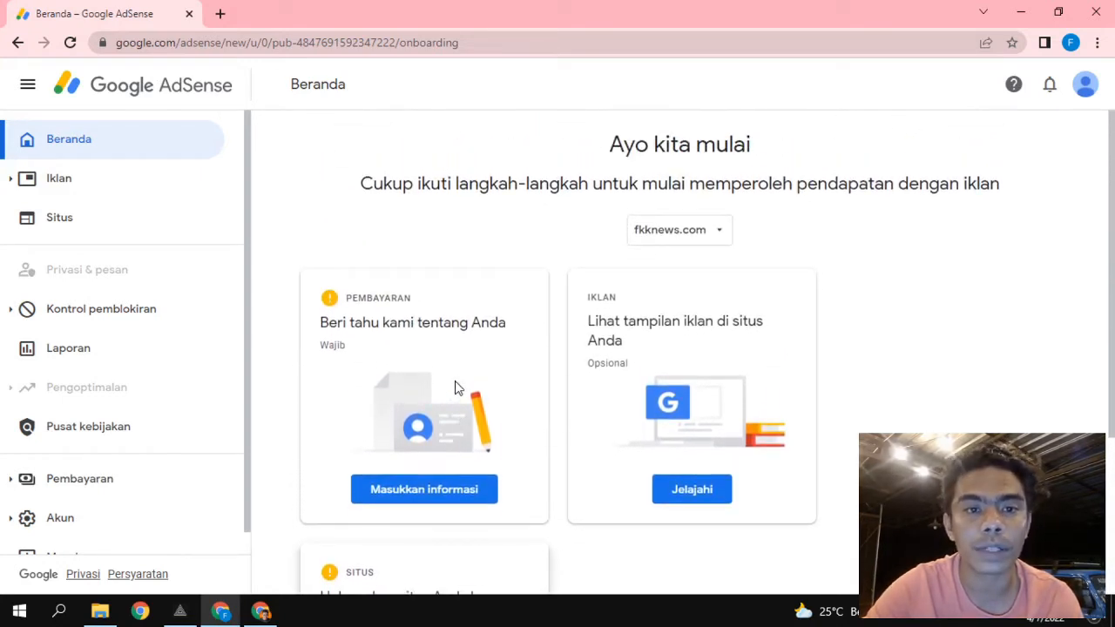
scroll(455, 388, "down", 3)
scroll(454, 388, "up", 3)
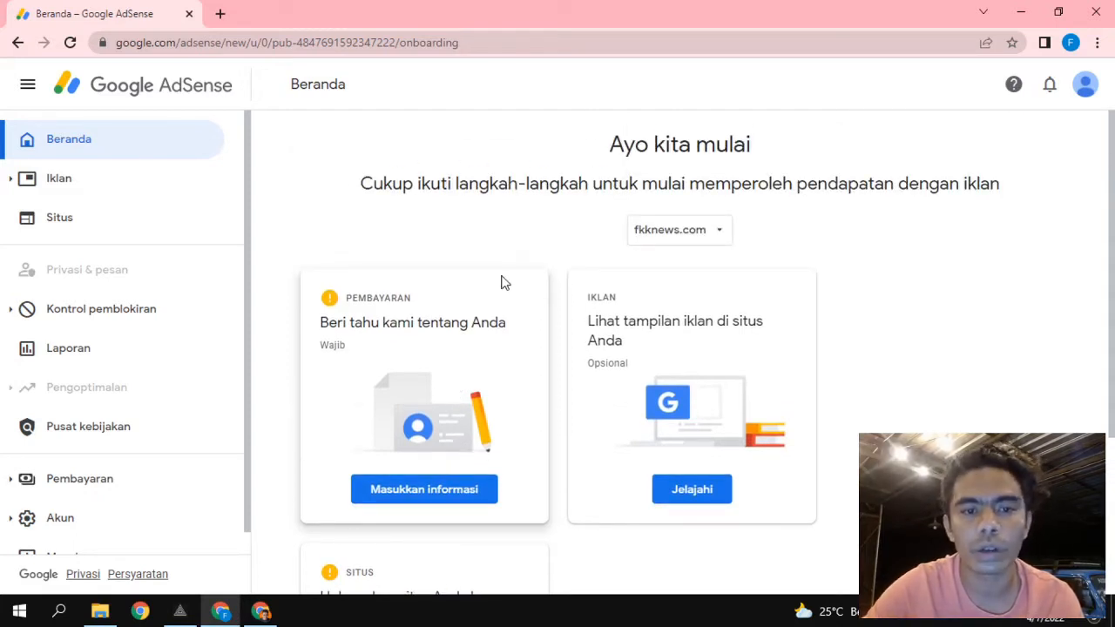
scroll(503, 281, "down", 2)
scroll(395, 231, "down", 1)
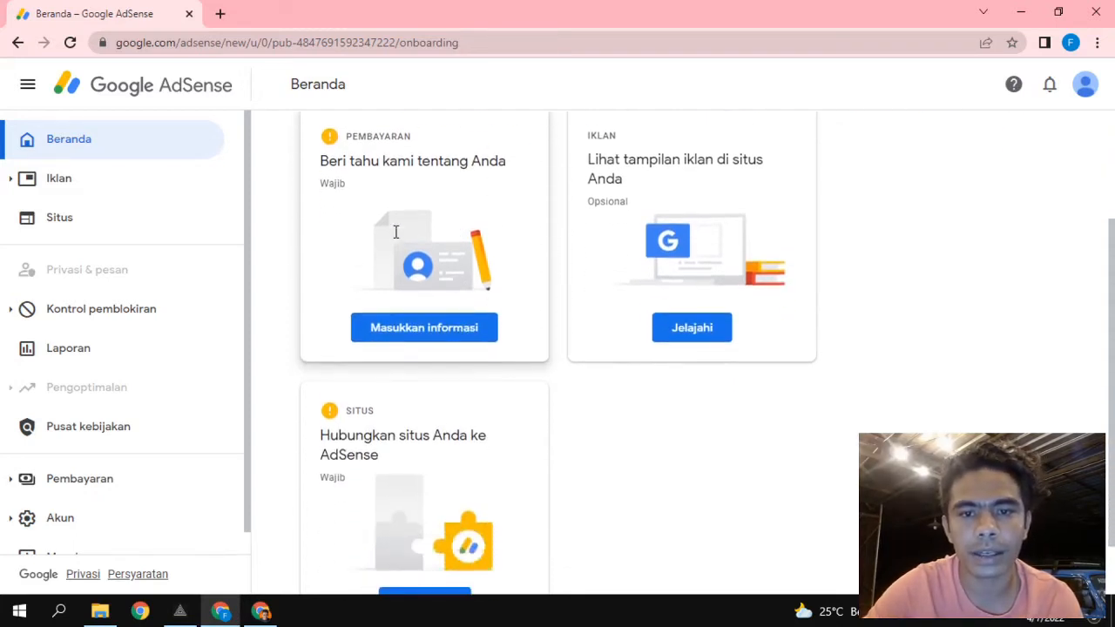
scroll(396, 230, "up", 1)
scroll(396, 233, "down", 1)
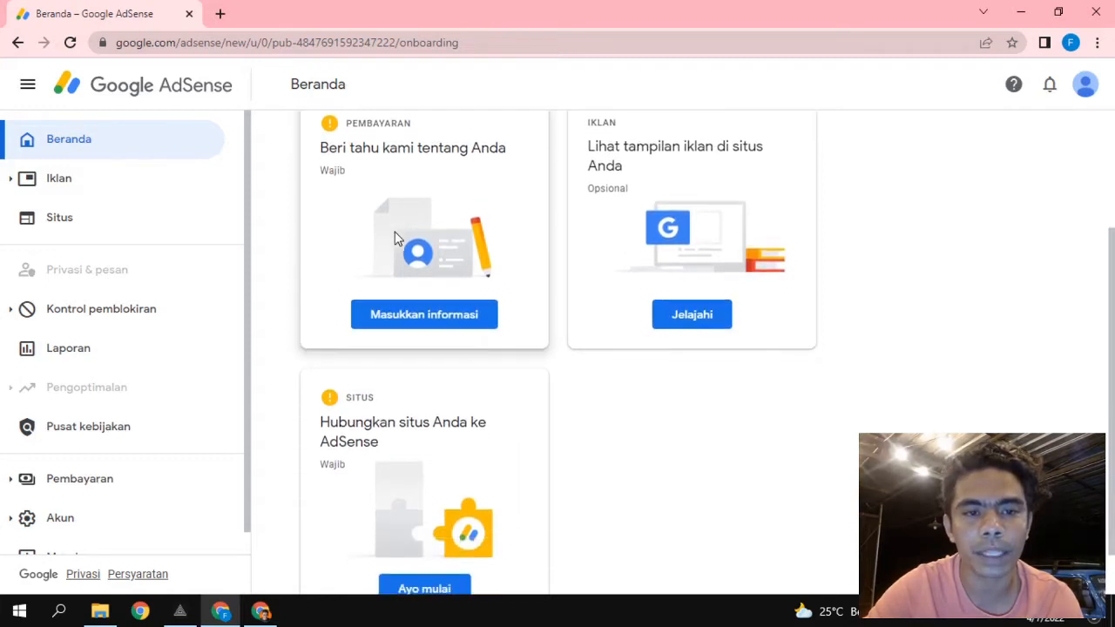
scroll(315, 265, "up", 1)
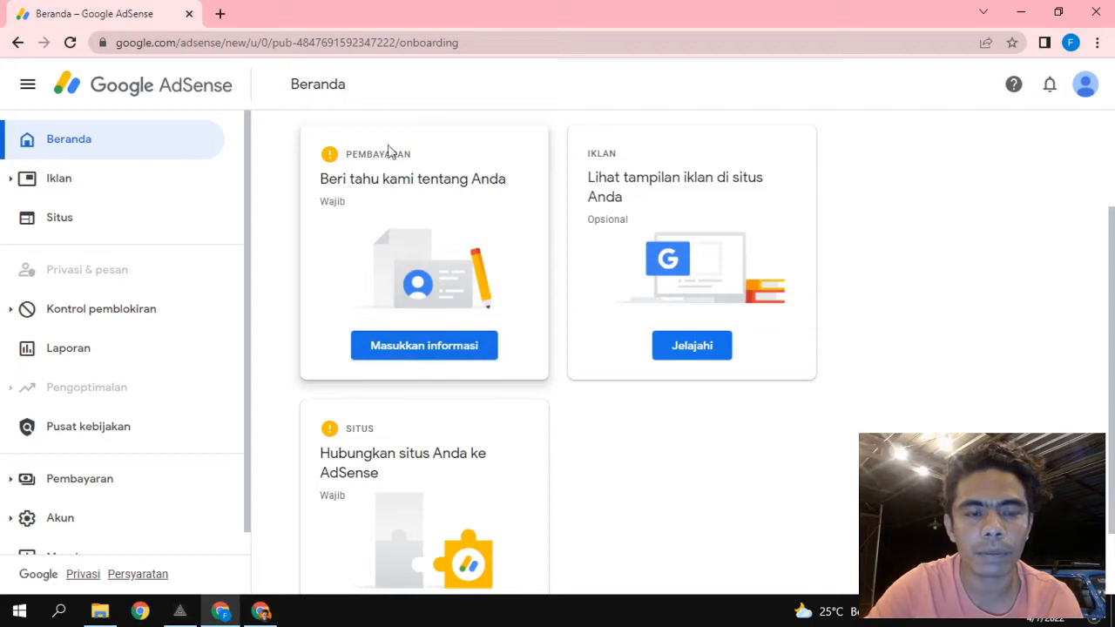
Start the payment customer information and set the account type to Bisnis.
left_click(404, 349)
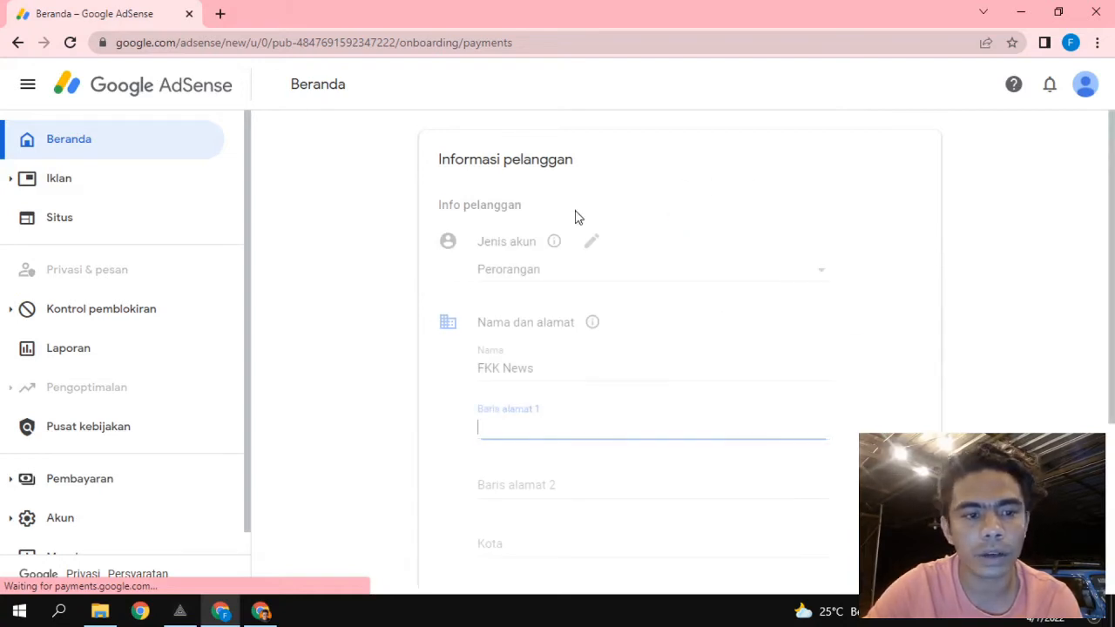
scroll(364, 369, "down", 1)
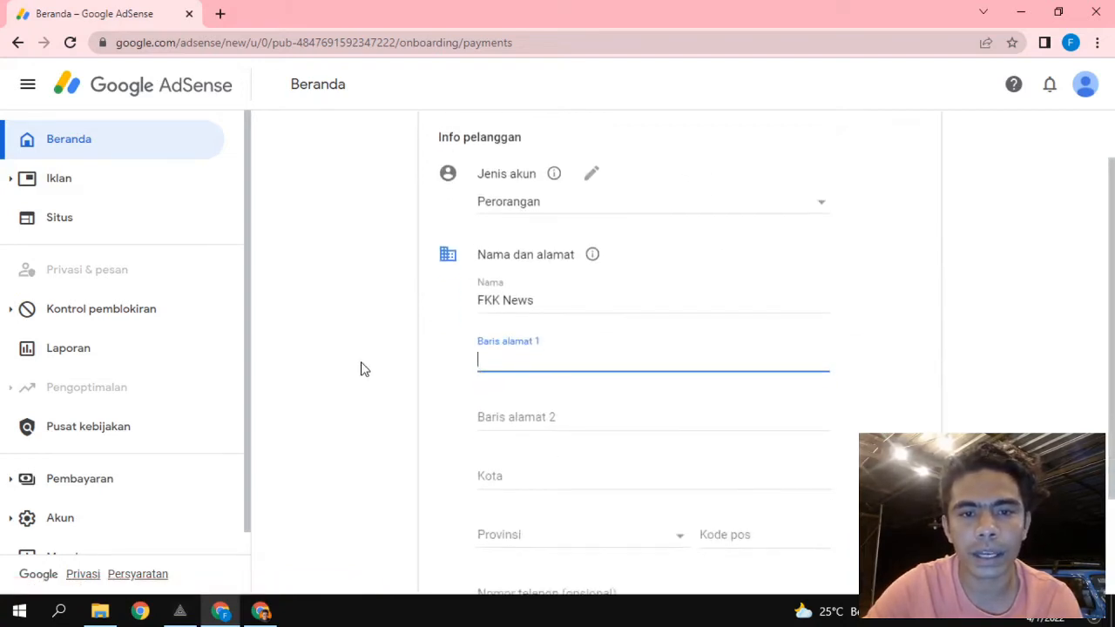
scroll(364, 369, "up", 1)
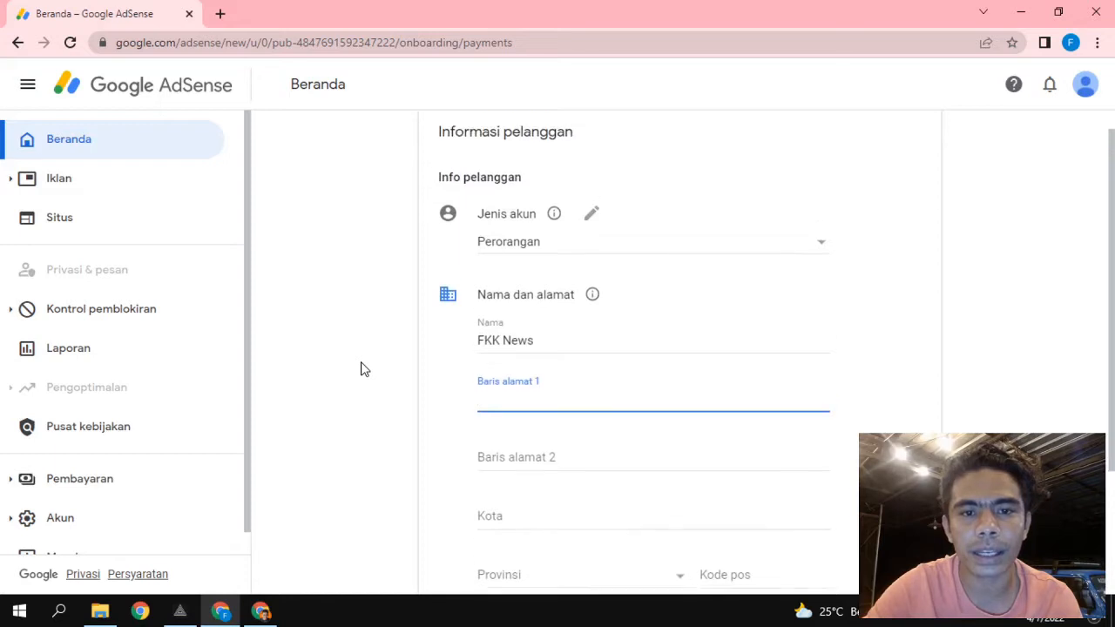
left_click(576, 246)
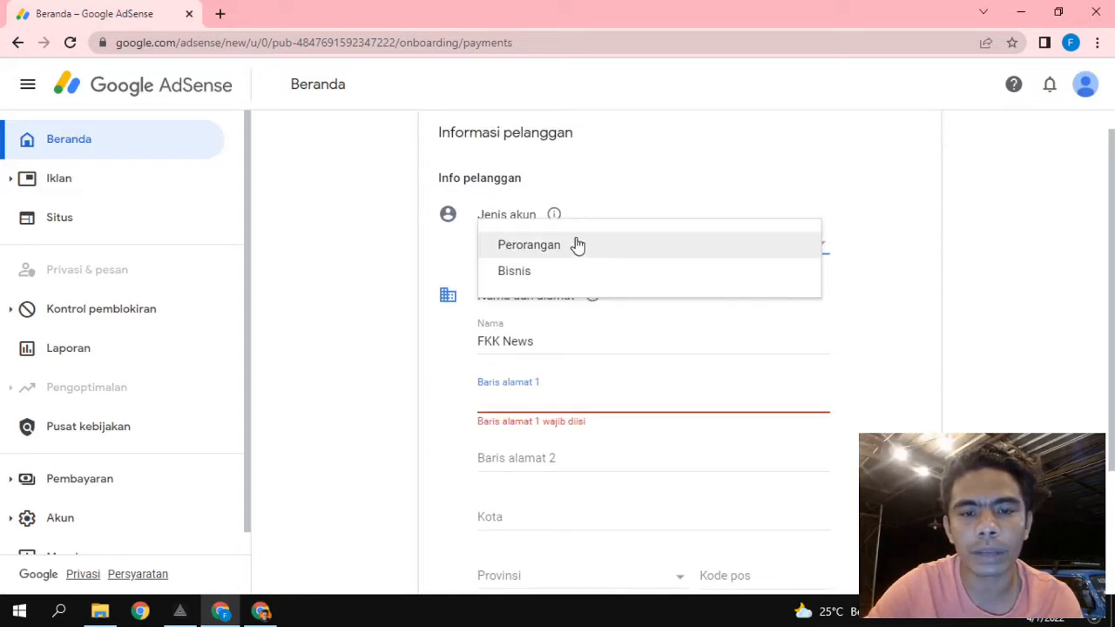
left_click(520, 275)
Enter 'FKK News' as the business name.
scroll(357, 377, "down", 1)
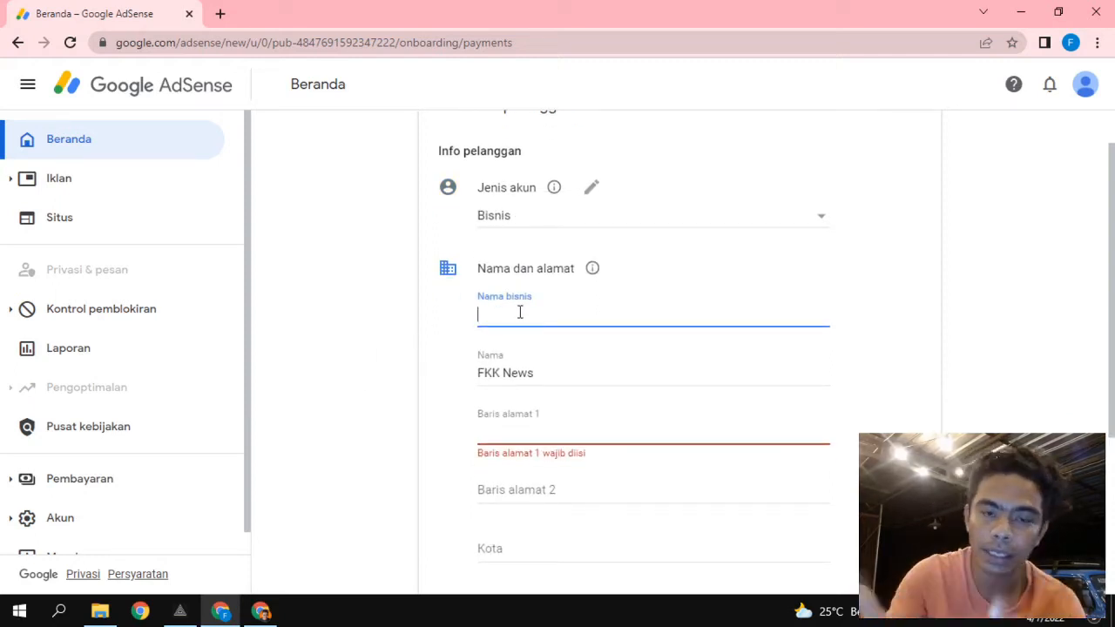
type("FKK ")
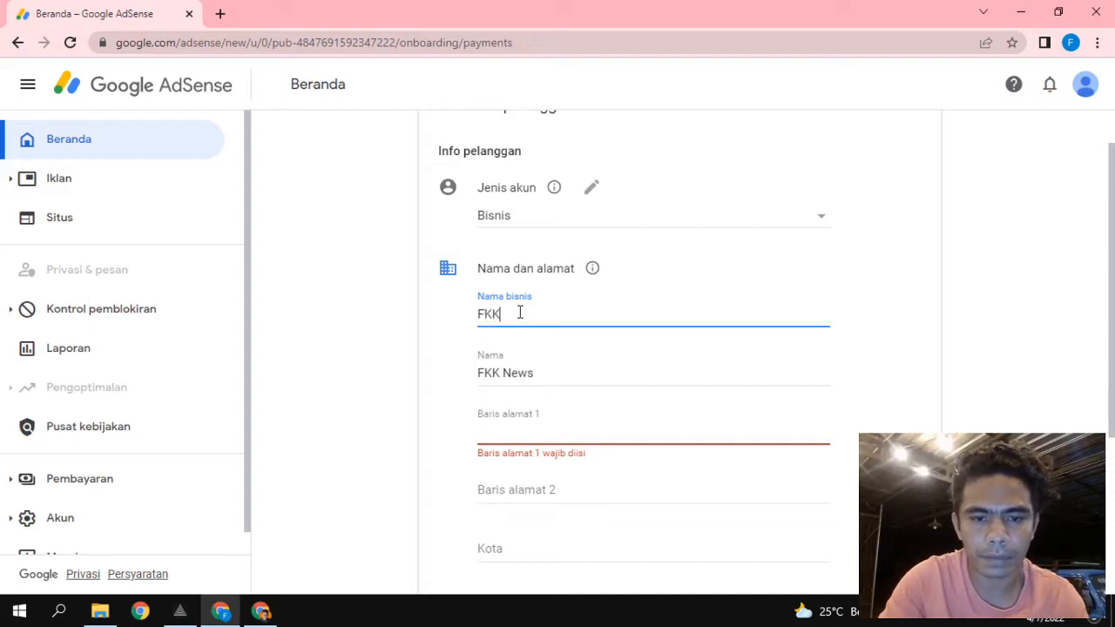
type("New")
key("BackSpace")
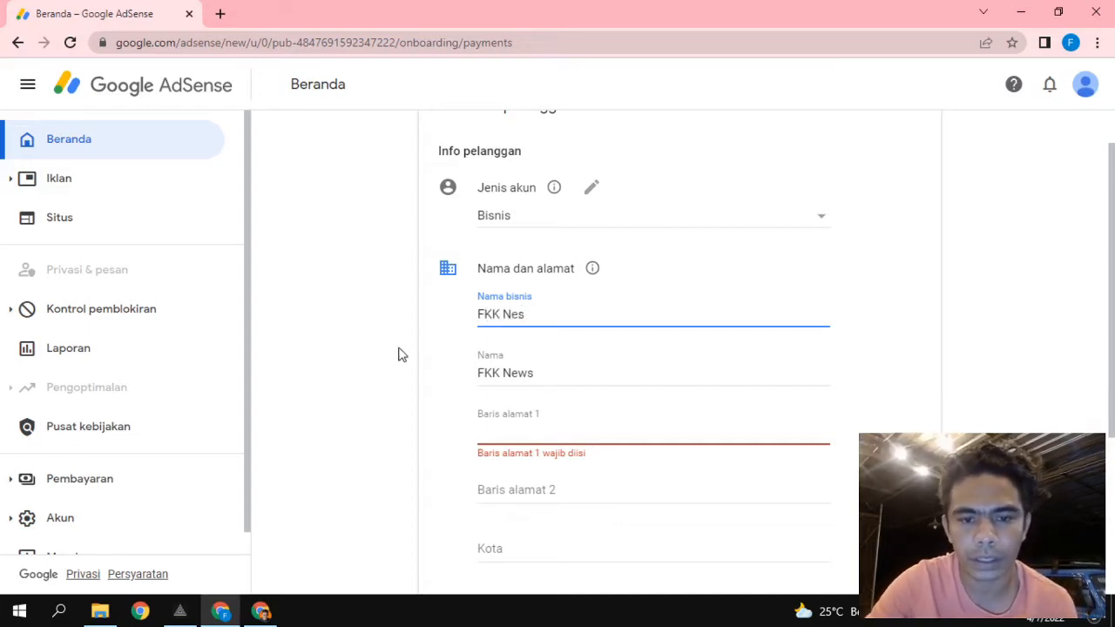
type("s")
scroll(398, 357, "down", 1)
Fill in the first line of the business street address.
left_click(547, 315)
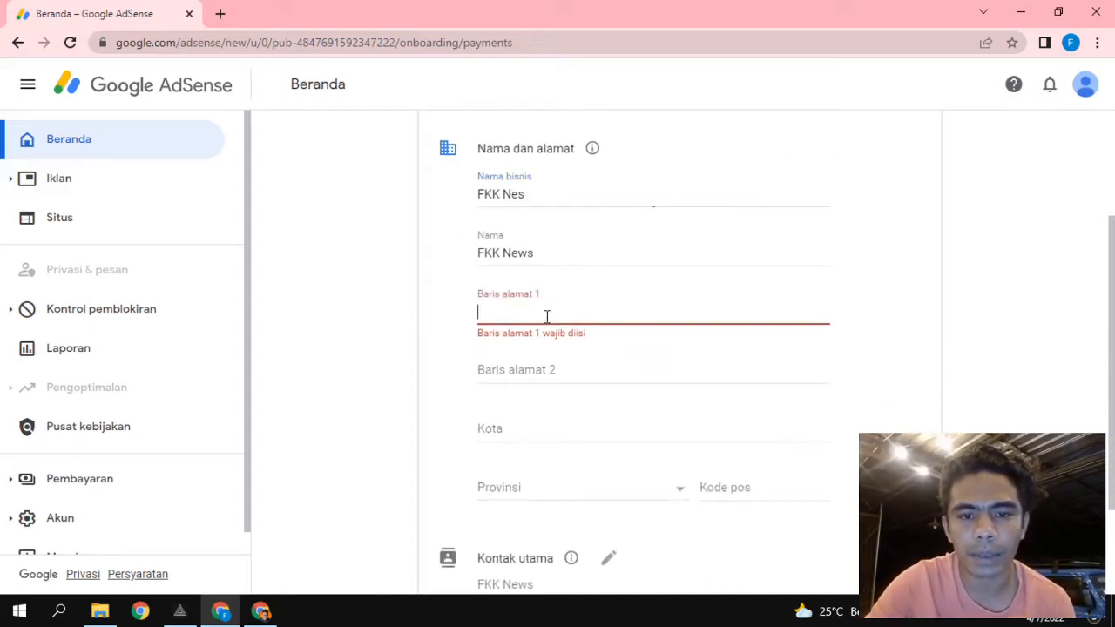
scroll(273, 357, "down", 1)
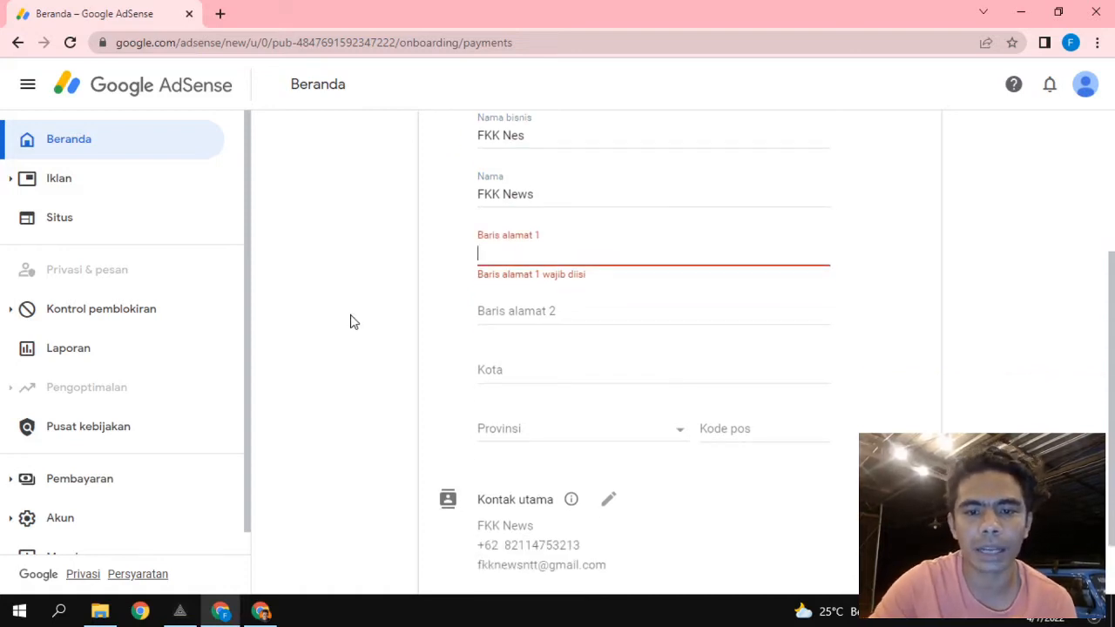
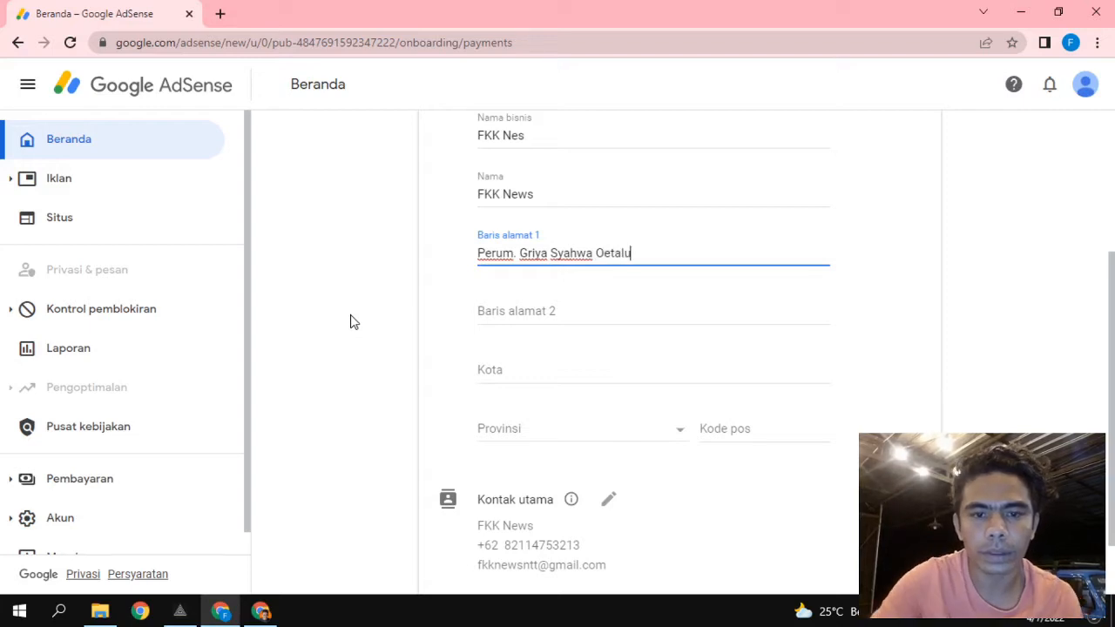
scroll(350, 323, "down", 1)
left_click(527, 242)
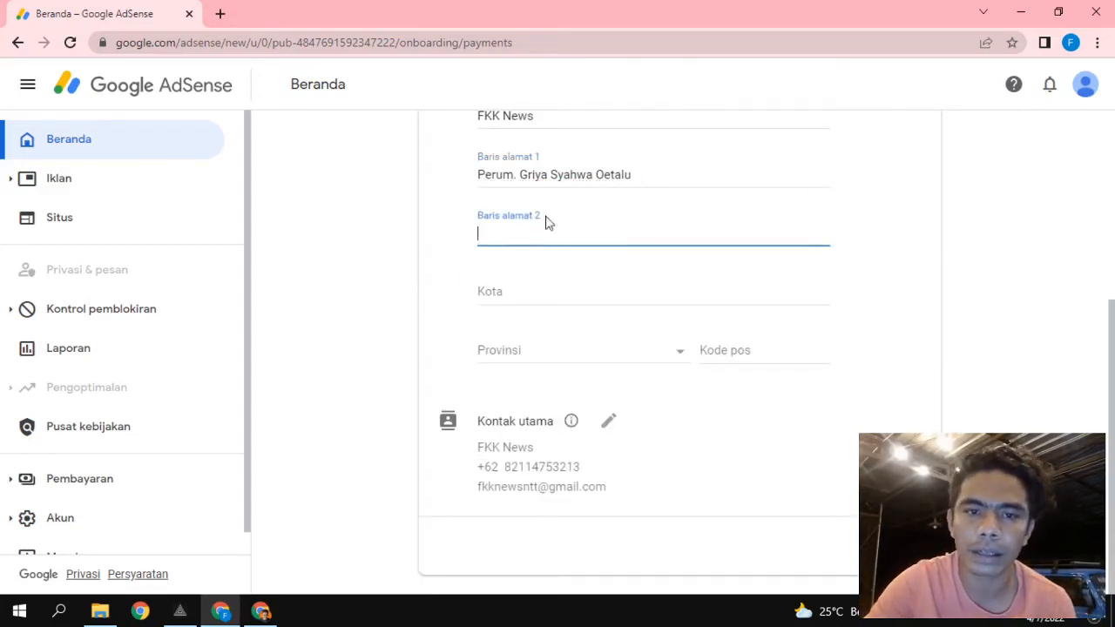
left_click(633, 174)
left_click(531, 225)
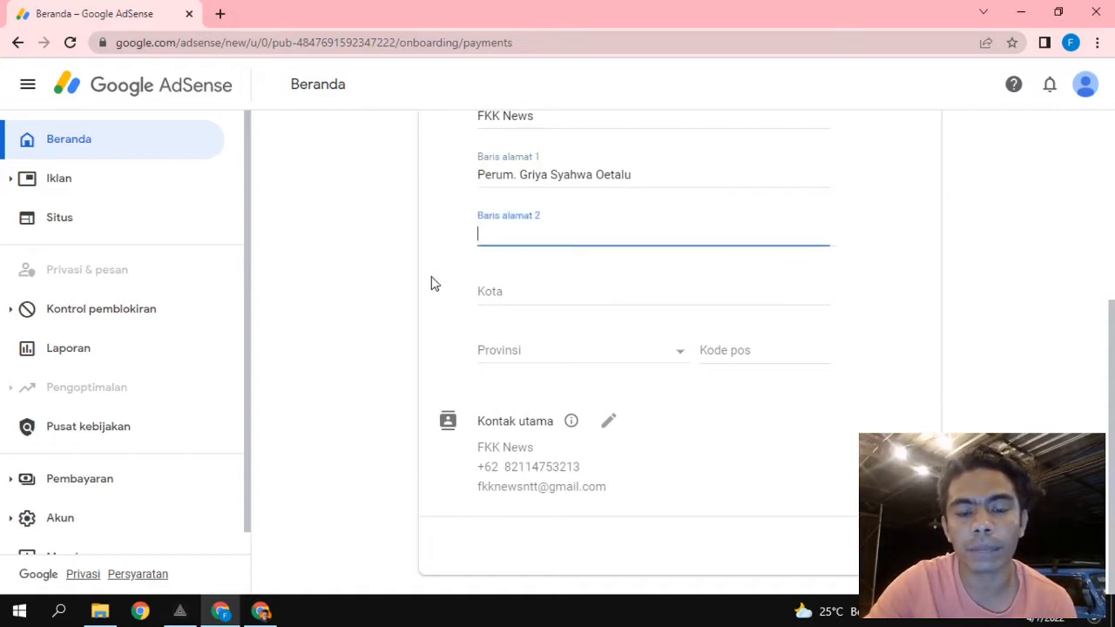
scroll(431, 283, "up", 1)
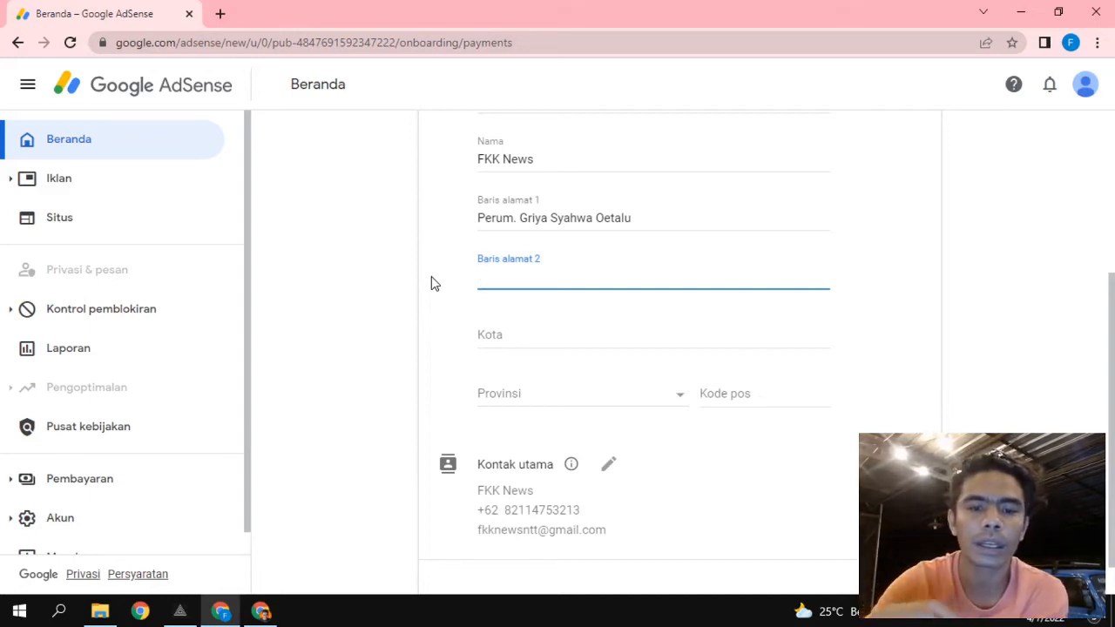
Enter Kupang as the city.
left_click(499, 327)
type("Kupang")
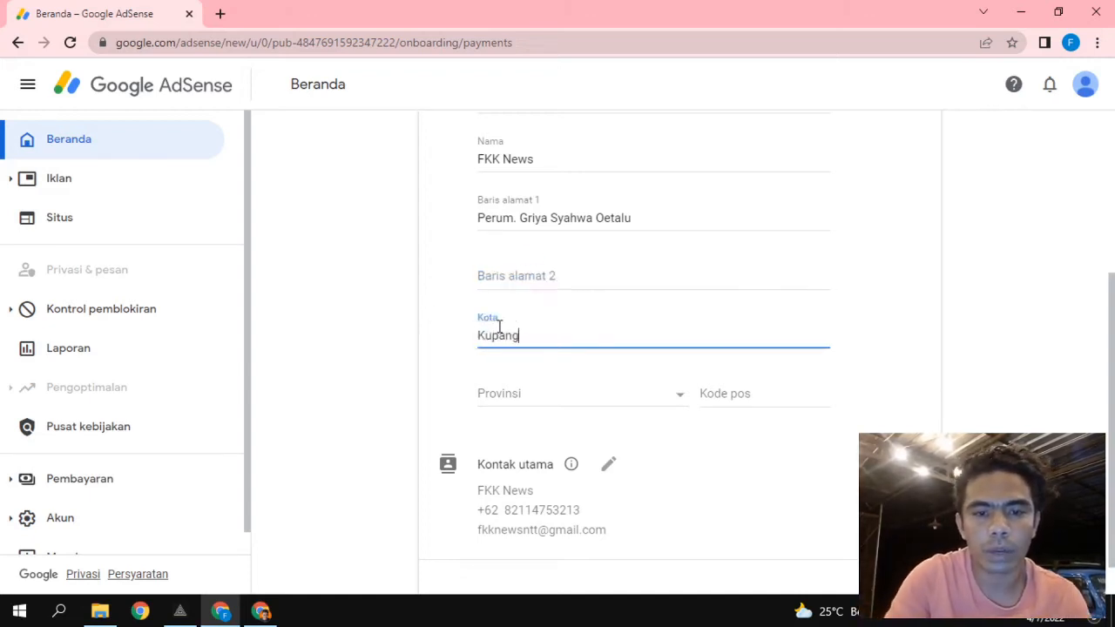
scroll(498, 325, "down", 1)
Set the province to East Nusa Tenggara, enter the postal code and submit the address.
left_click(526, 350)
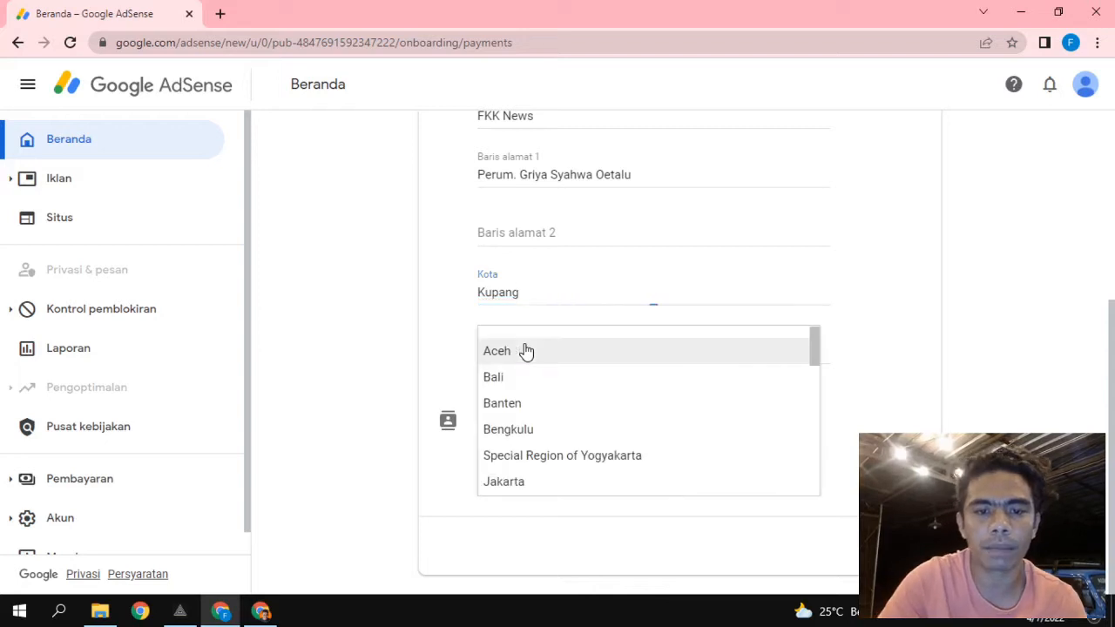
scroll(526, 350, "down", 3)
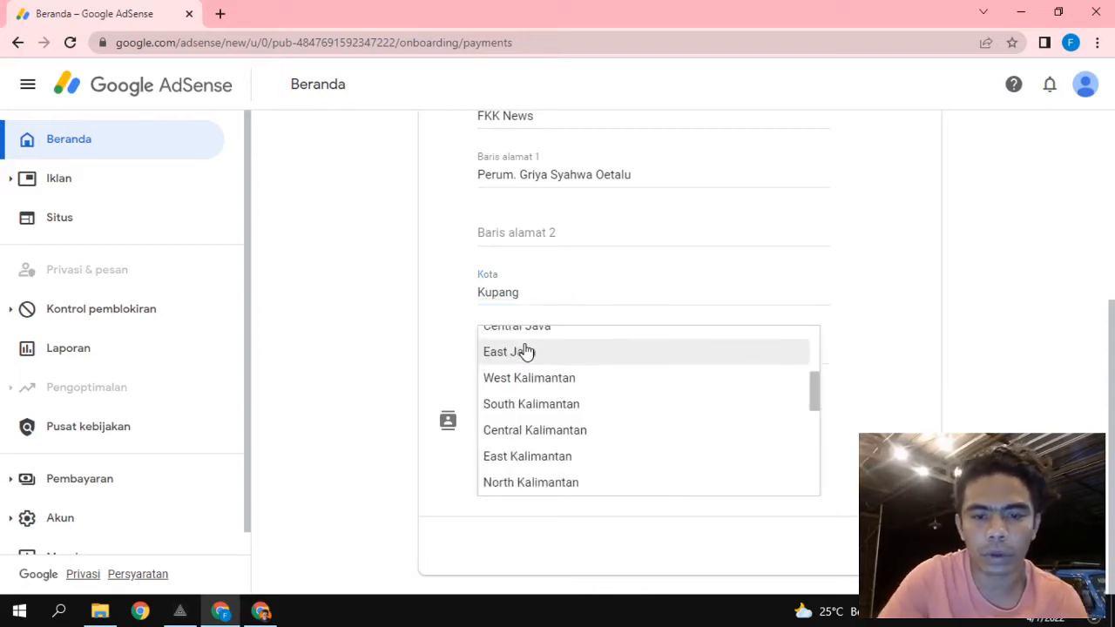
scroll(526, 350, "up", 1)
scroll(527, 350, "down", 4)
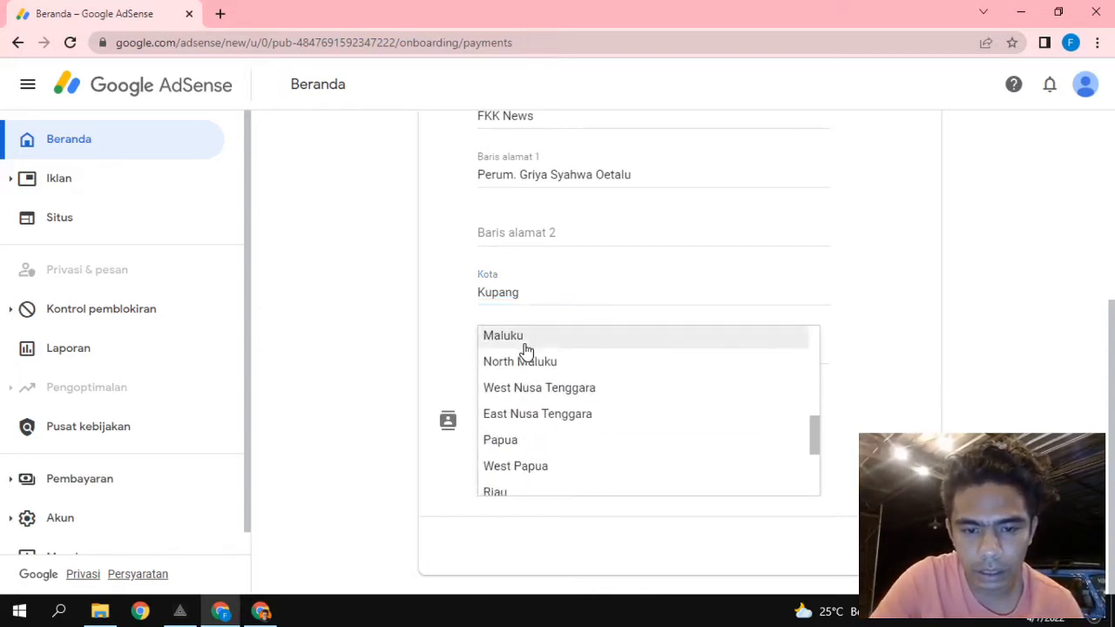
left_click(552, 438)
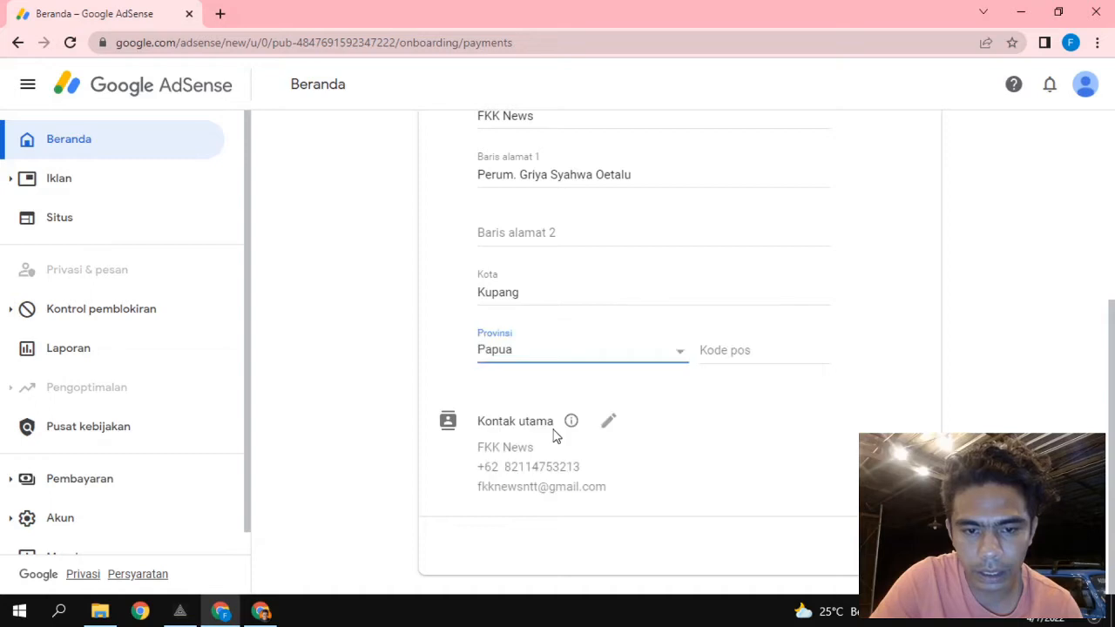
left_click(534, 369)
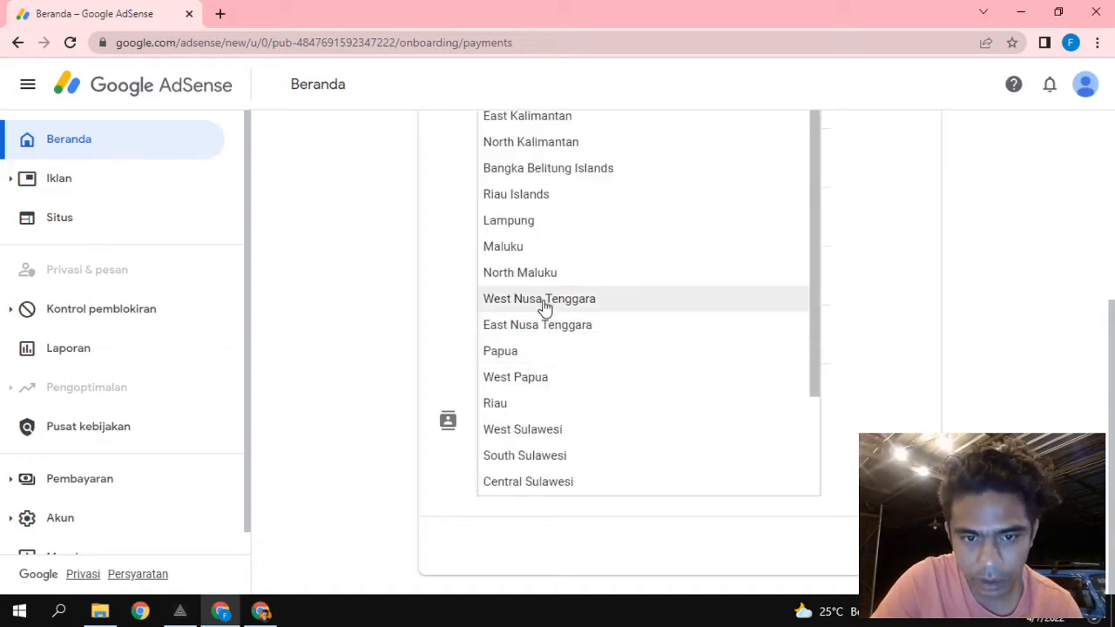
left_click(547, 327)
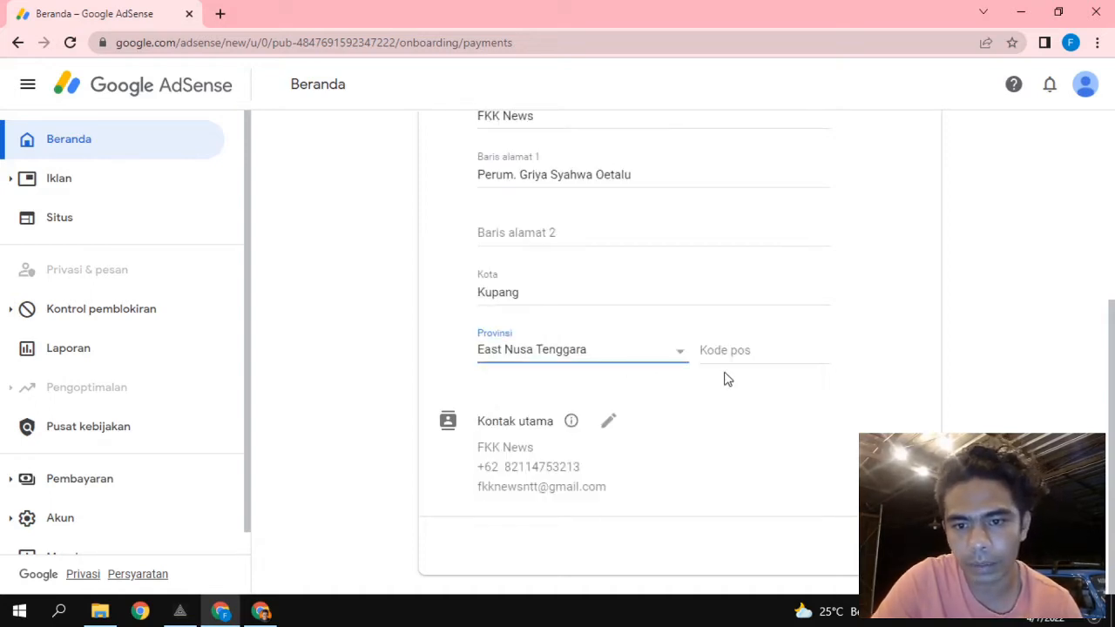
left_click(741, 349)
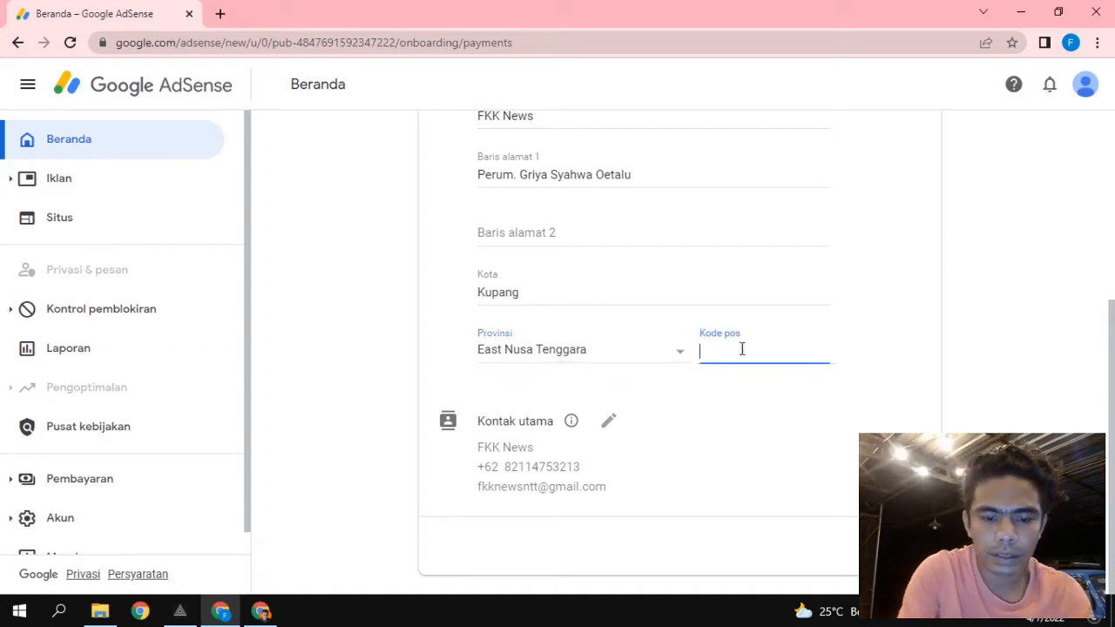
type("858")
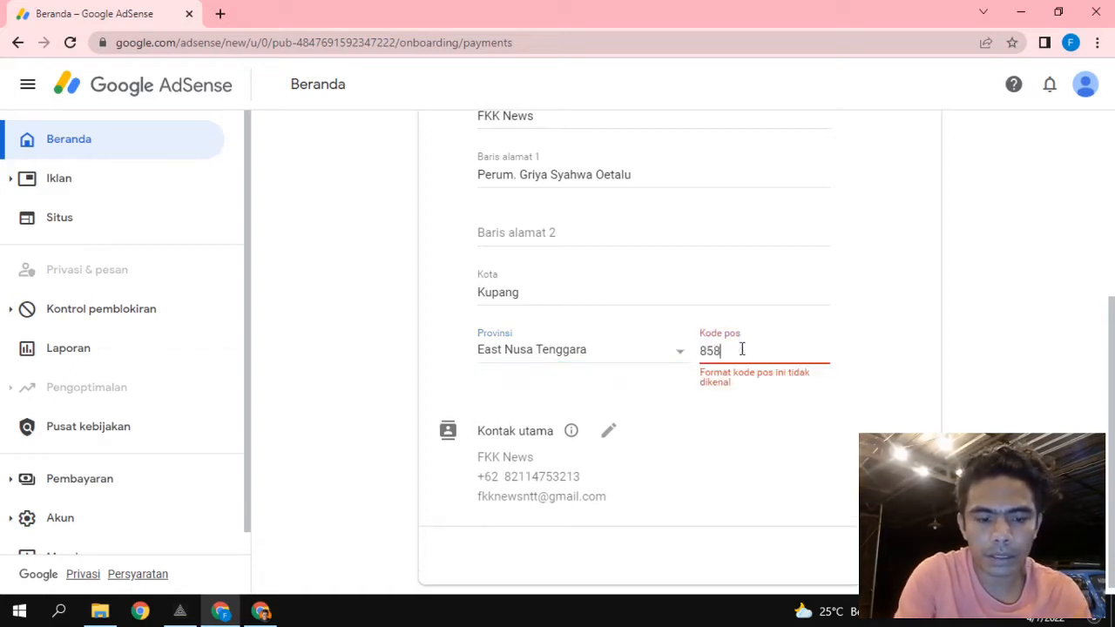
type("11")
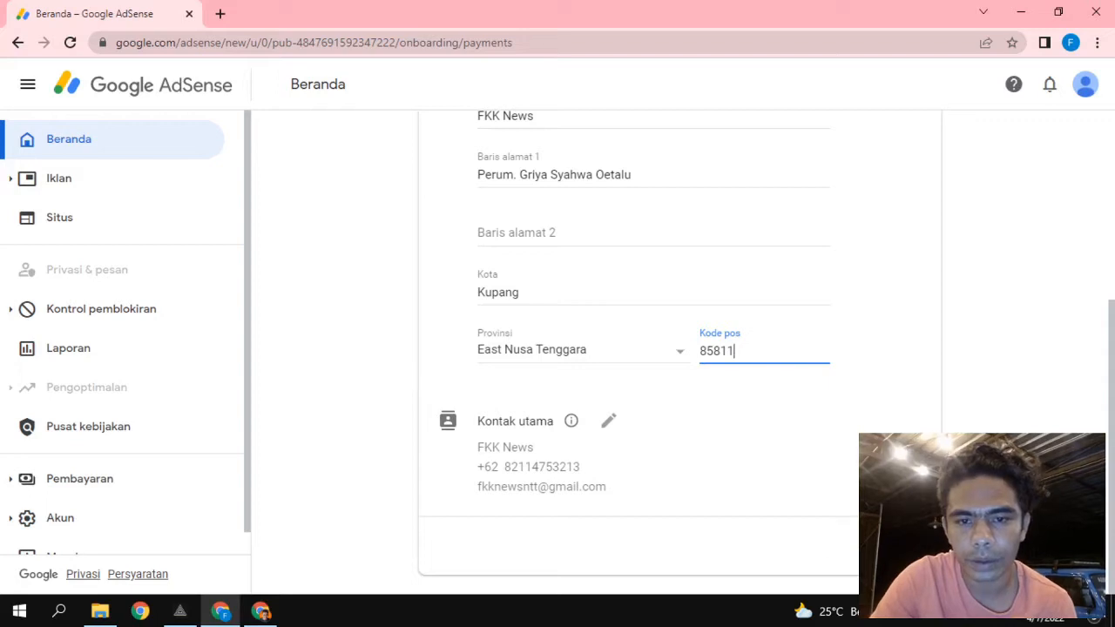
key("Tab")
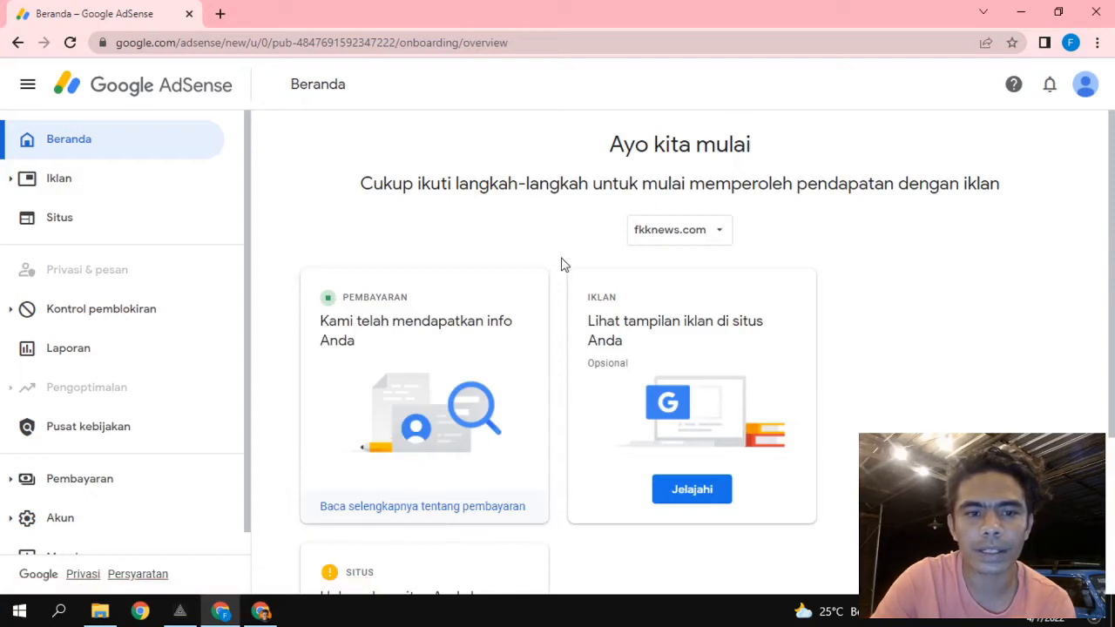
Scroll the Beranda overview down to the 'Hubungkan situs Anda ke AdSense' card.
scroll(386, 289, "down", 1)
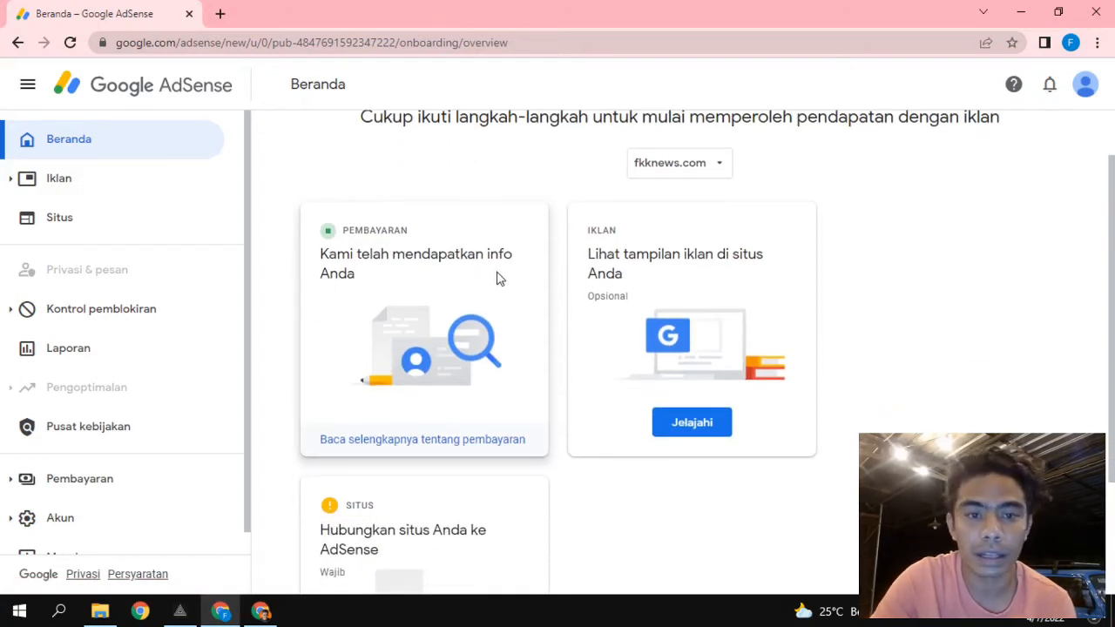
scroll(484, 361, "down", 1)
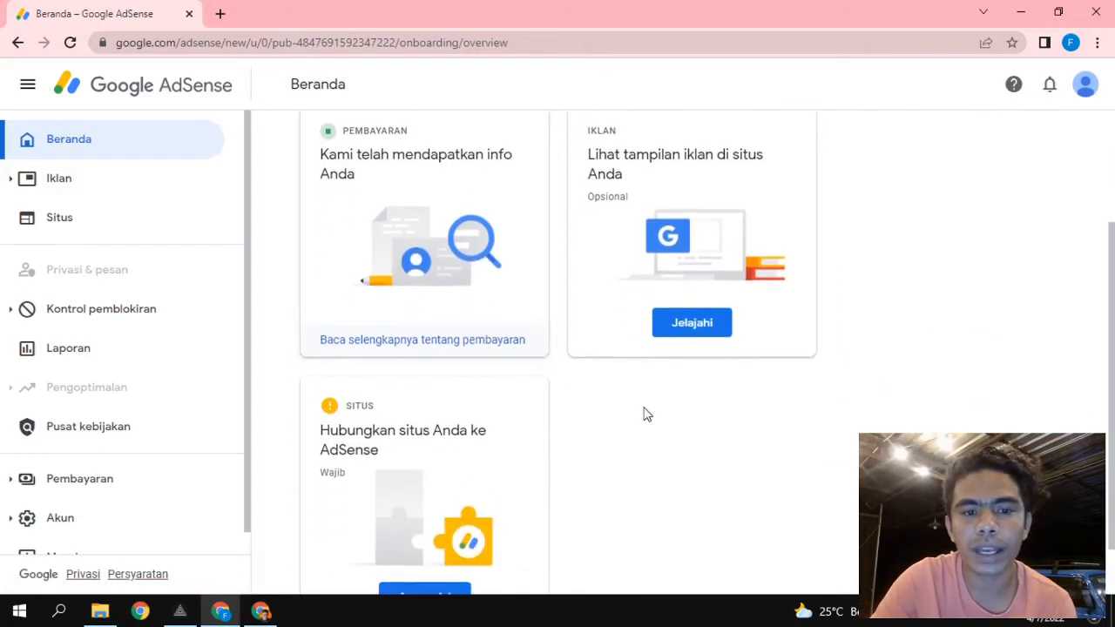
scroll(642, 413, "down", 1)
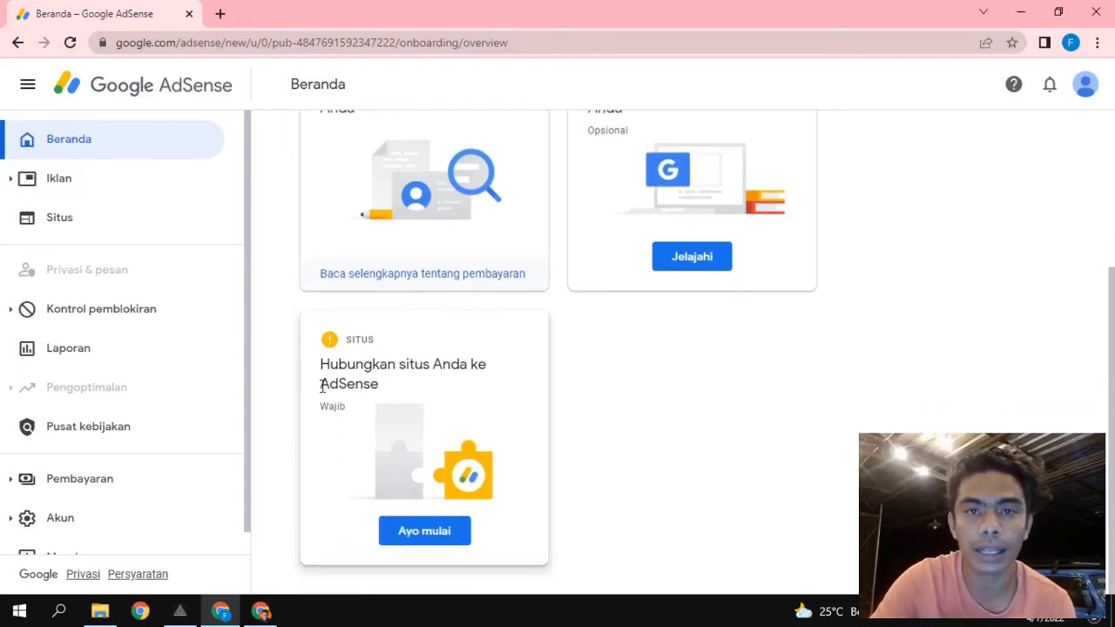
left_click(411, 538)
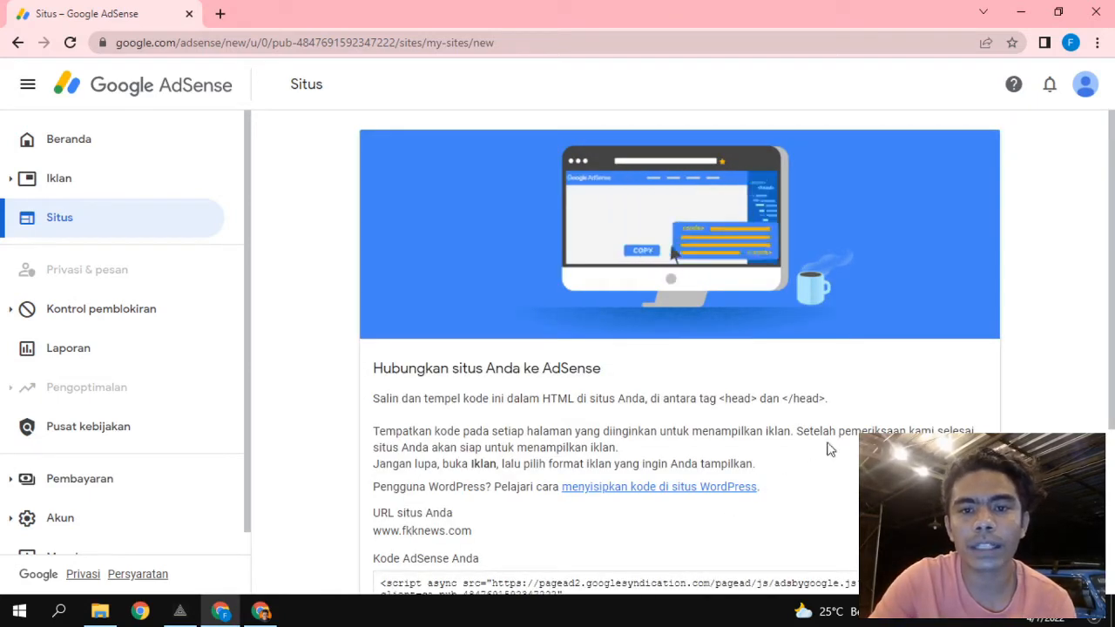
scroll(435, 364, "down", 3)
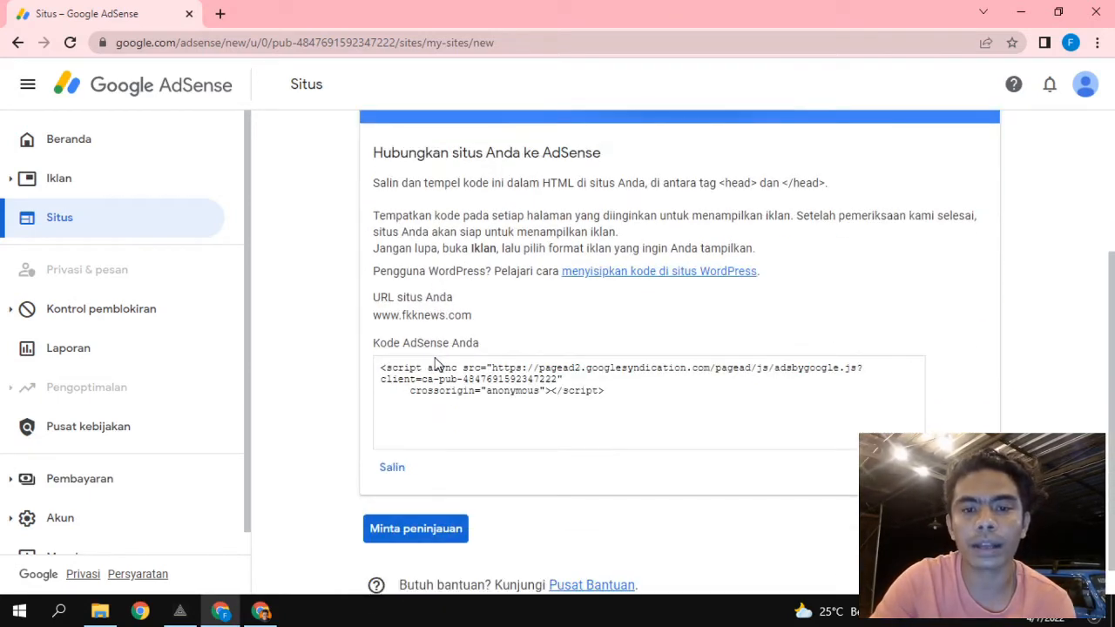
scroll(433, 362, "up", 1)
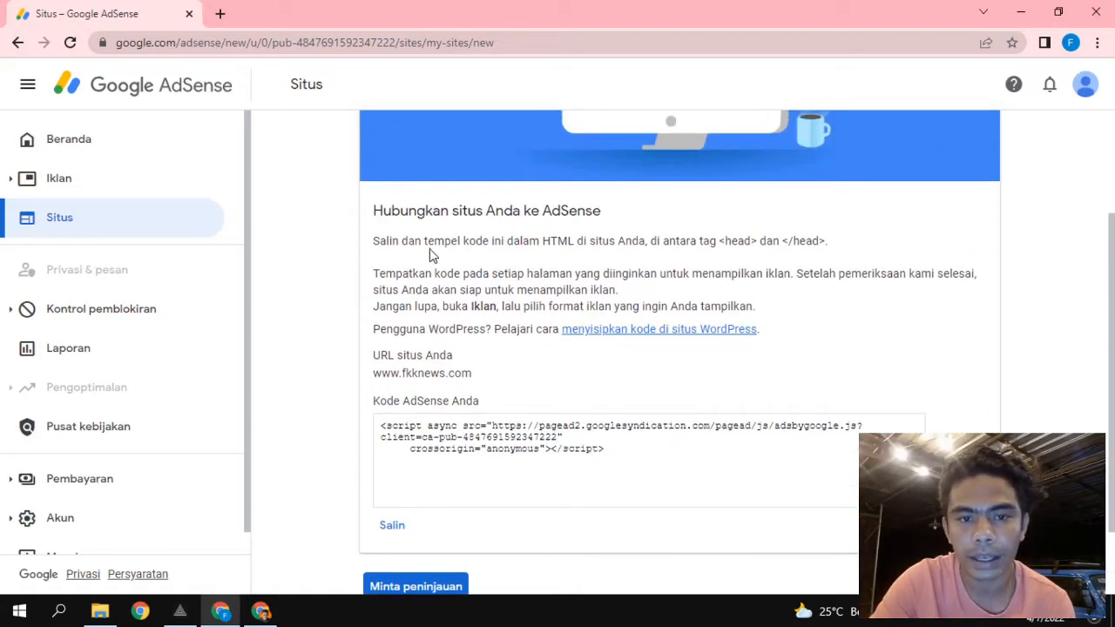
left_click_drag(376, 243, 563, 241)
left_click(563, 241)
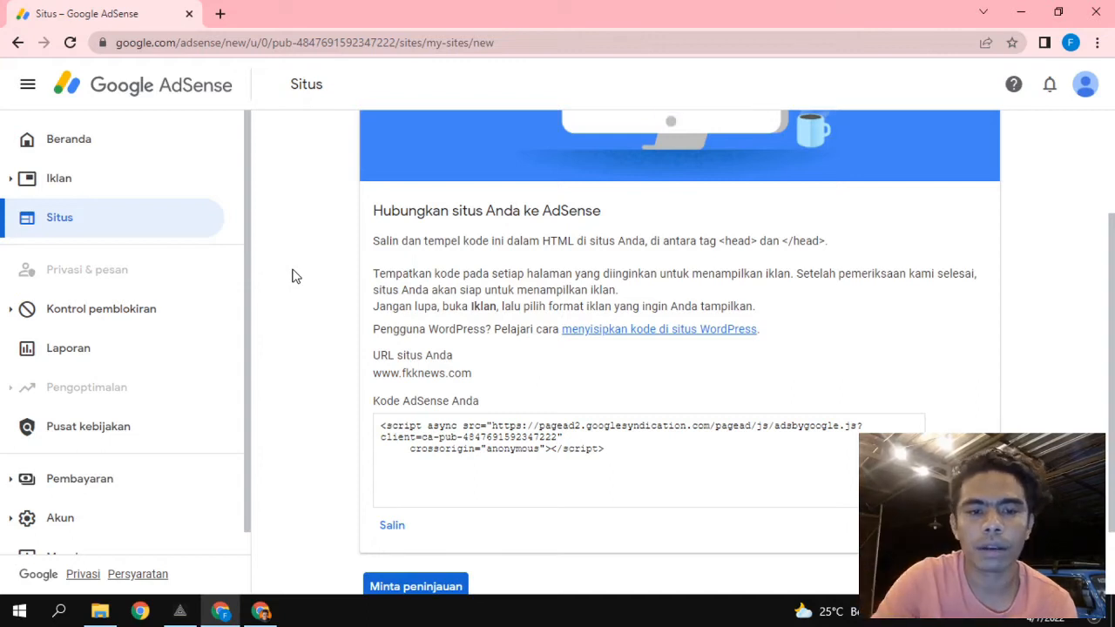
Copy the AdSense code snippet to the clipboard with Salin.
scroll(294, 276, "down", 1)
scroll(295, 276, "up", 2)
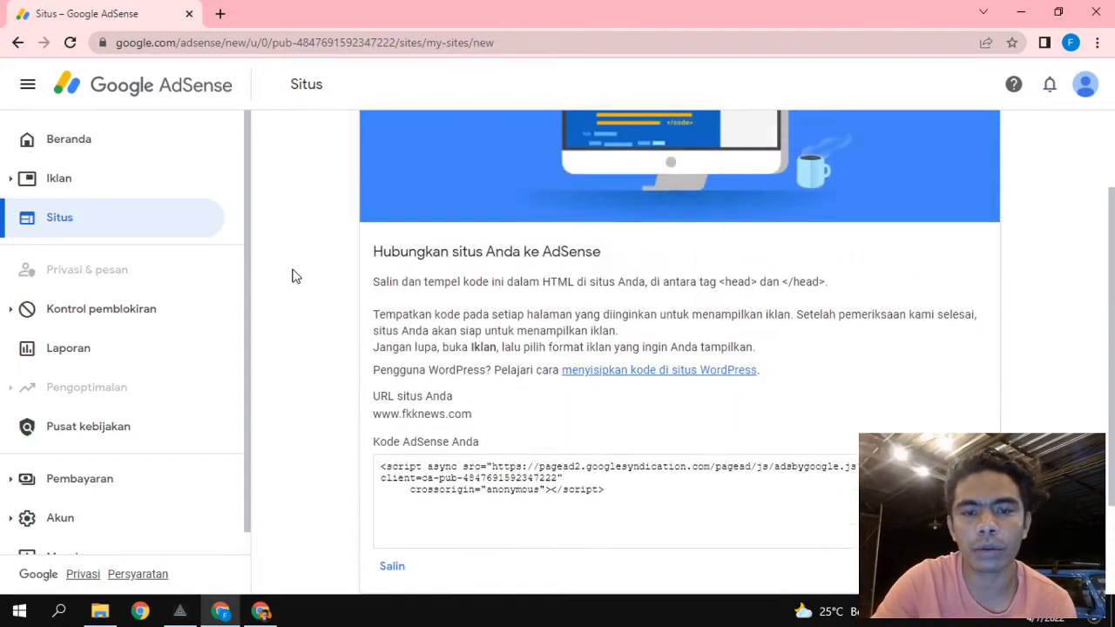
scroll(294, 276, "down", 1)
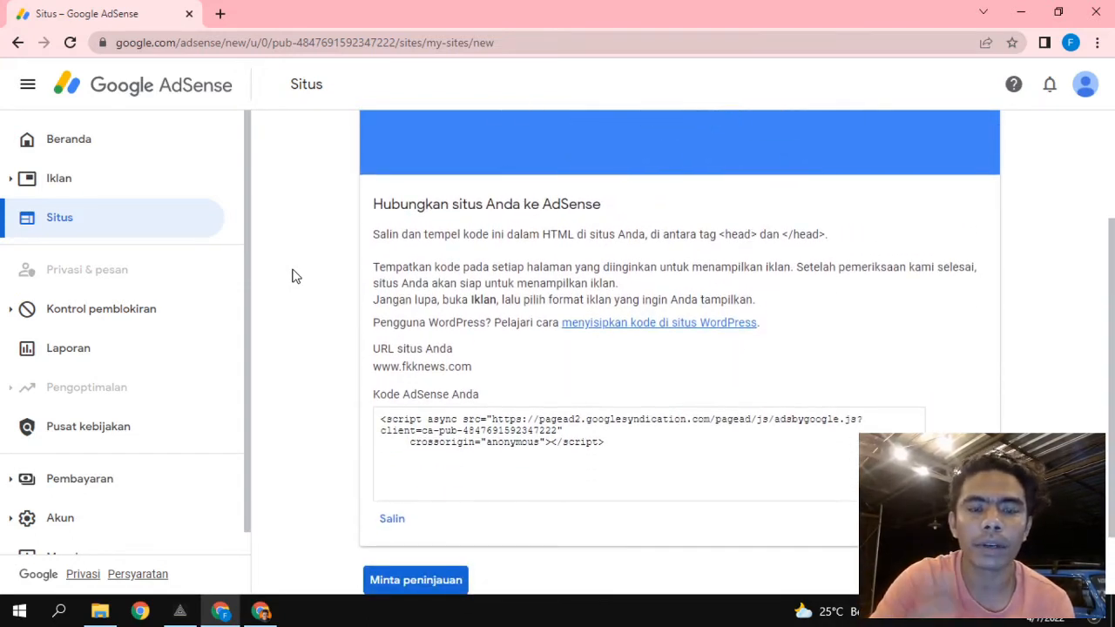
scroll(295, 276, "down", 1)
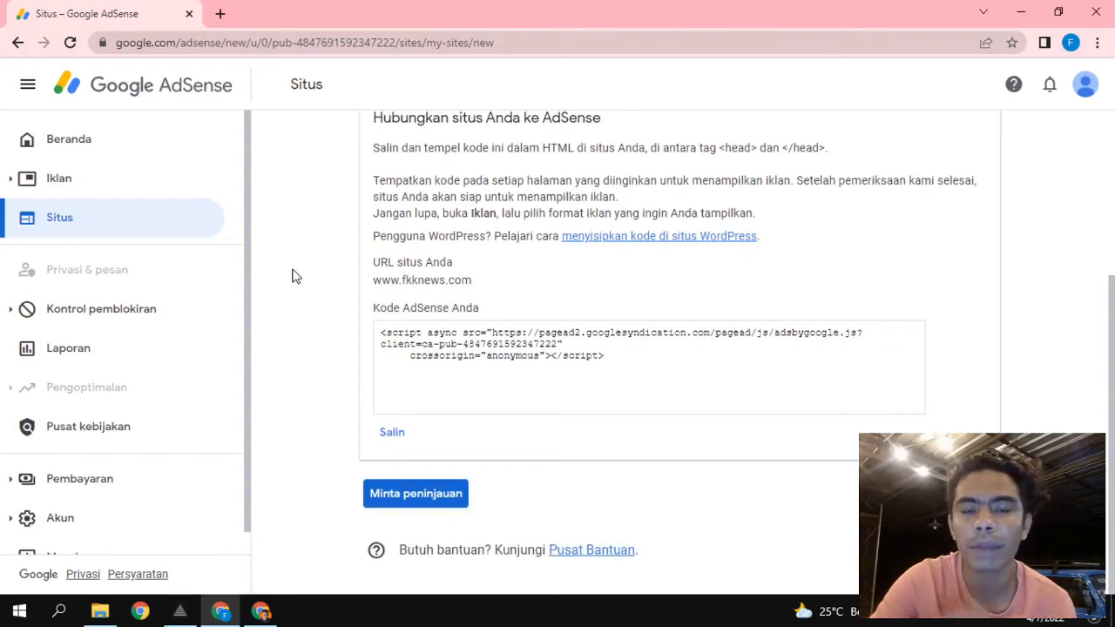
scroll(295, 276, "up", 1)
scroll(295, 276, "down", 1)
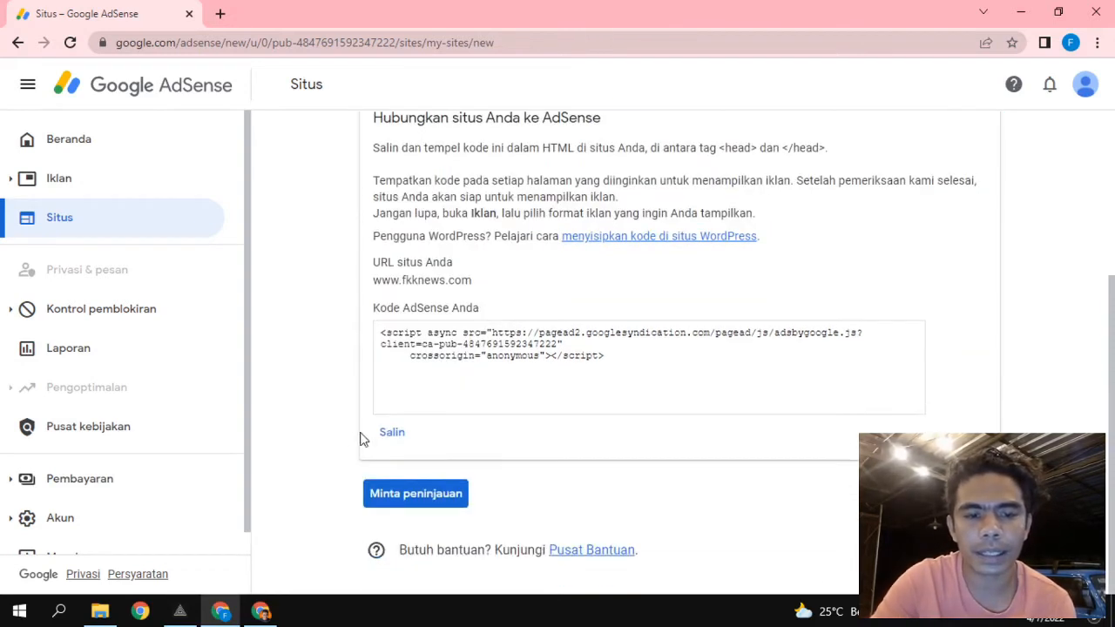
left_click(391, 434)
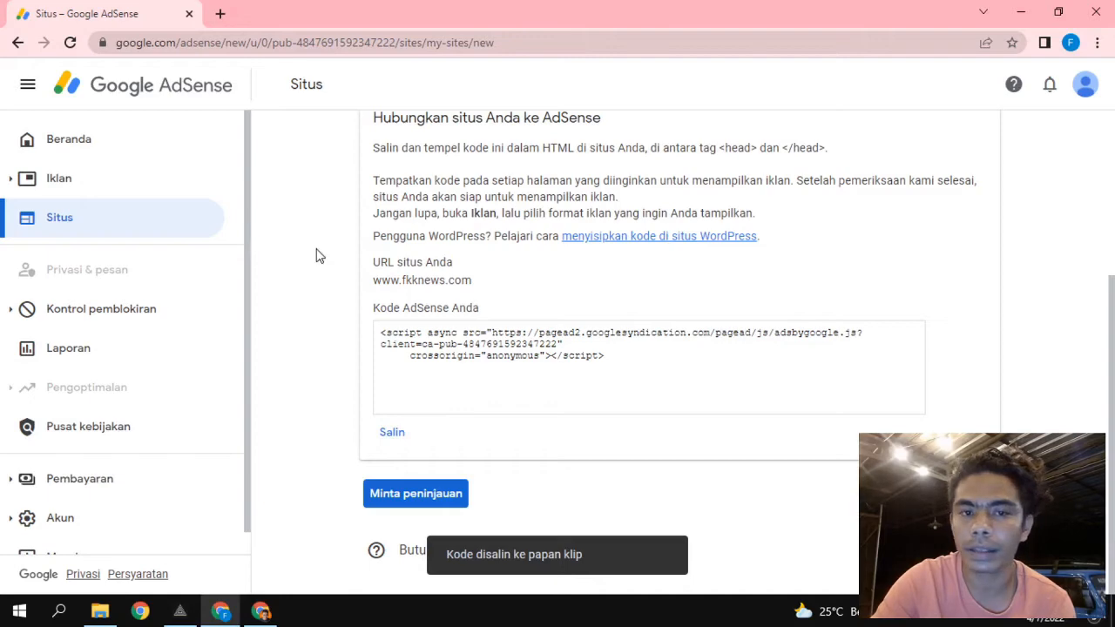
scroll(317, 255, "up", 1)
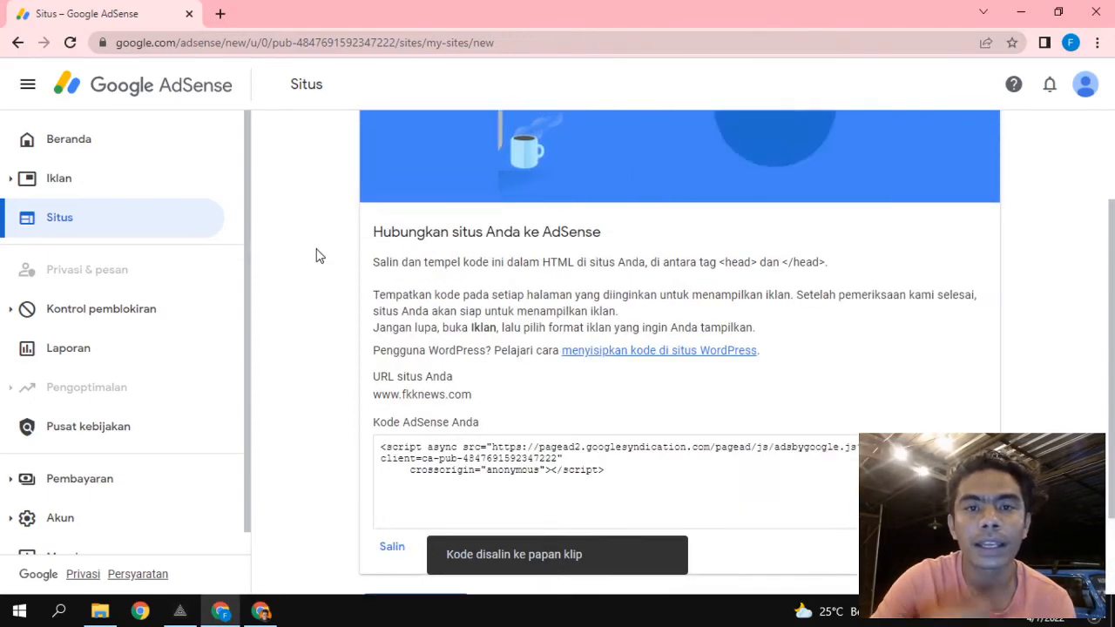
Switch to the WordPress window and try Plugins > Add New, which fails with a connection error.
left_click(262, 611)
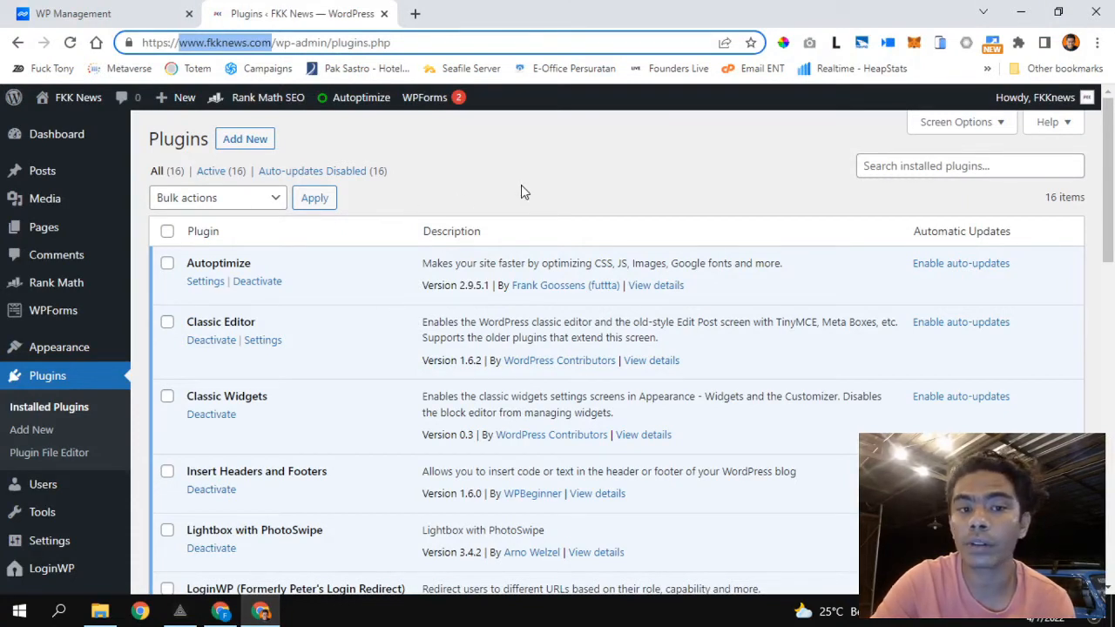
left_click(248, 140)
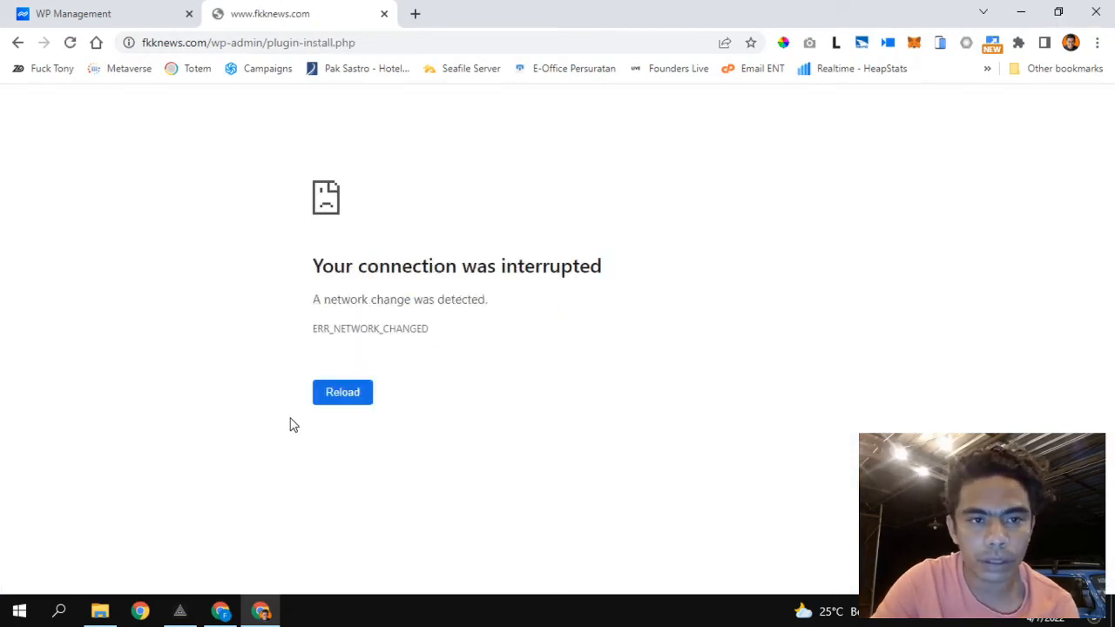
Restore the Wi-Fi connection and reload the WordPress Add Plugins page so it finishes loading.
left_click(356, 398)
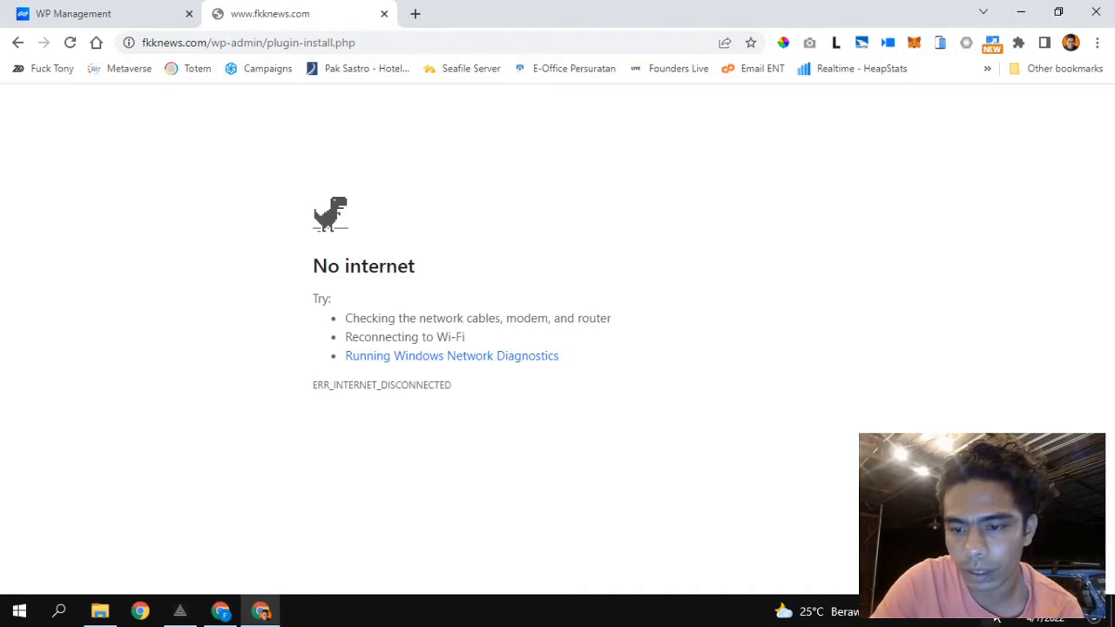
left_click(994, 610)
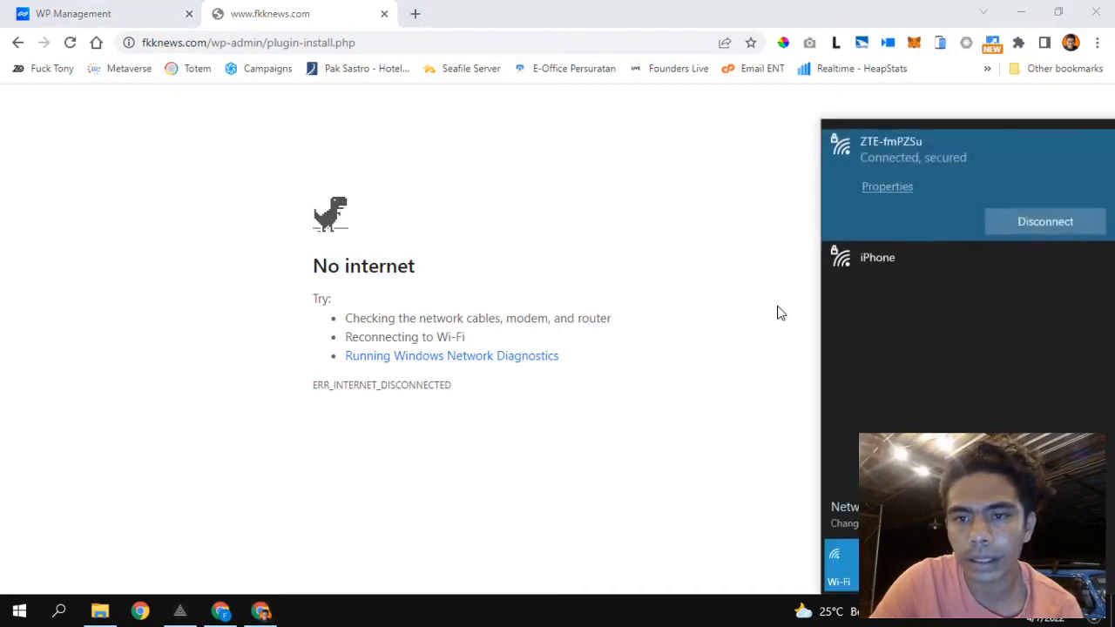
left_click(672, 260)
key("F5")
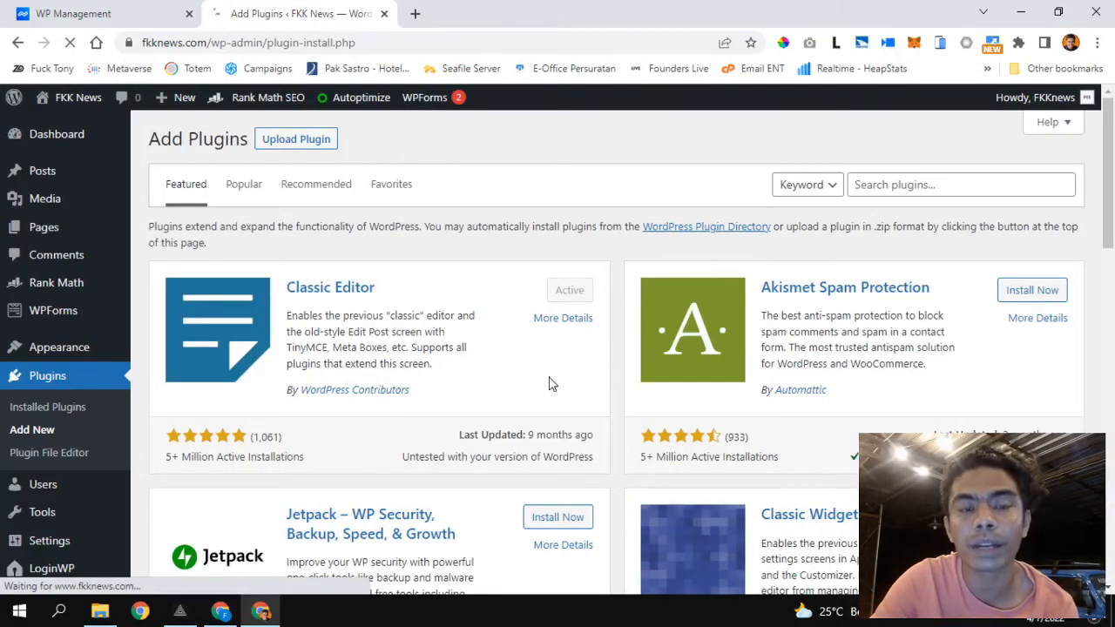
Search plugins for 'insert' and confirm Insert Headers and Footers by WPBeginner shows Active.
scroll(553, 384, "down", 1)
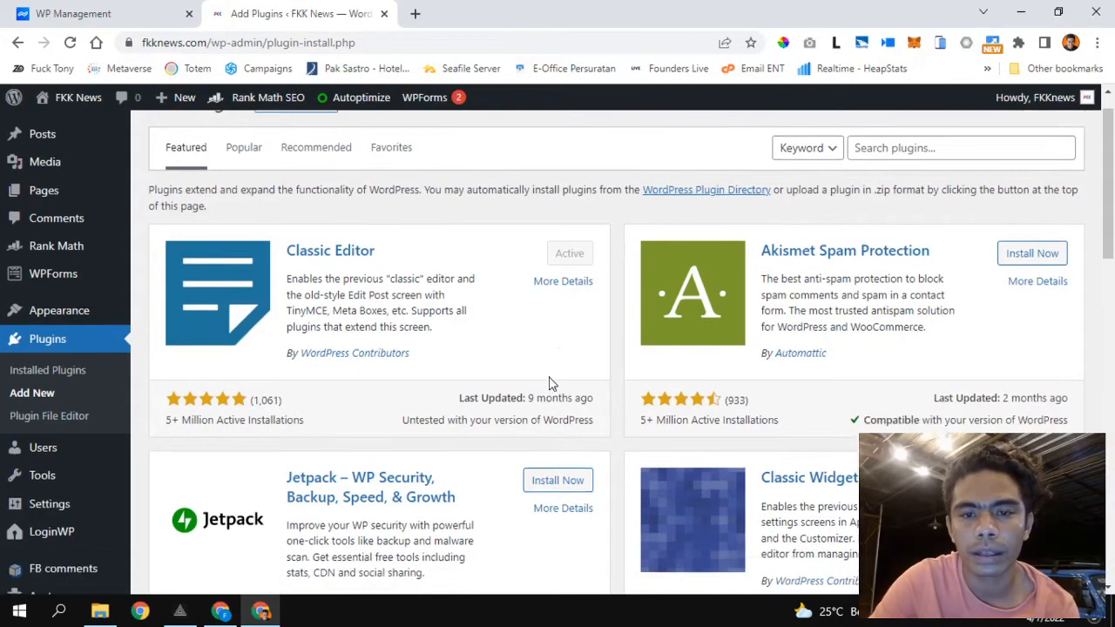
scroll(552, 384, "up", 1)
left_click(885, 193)
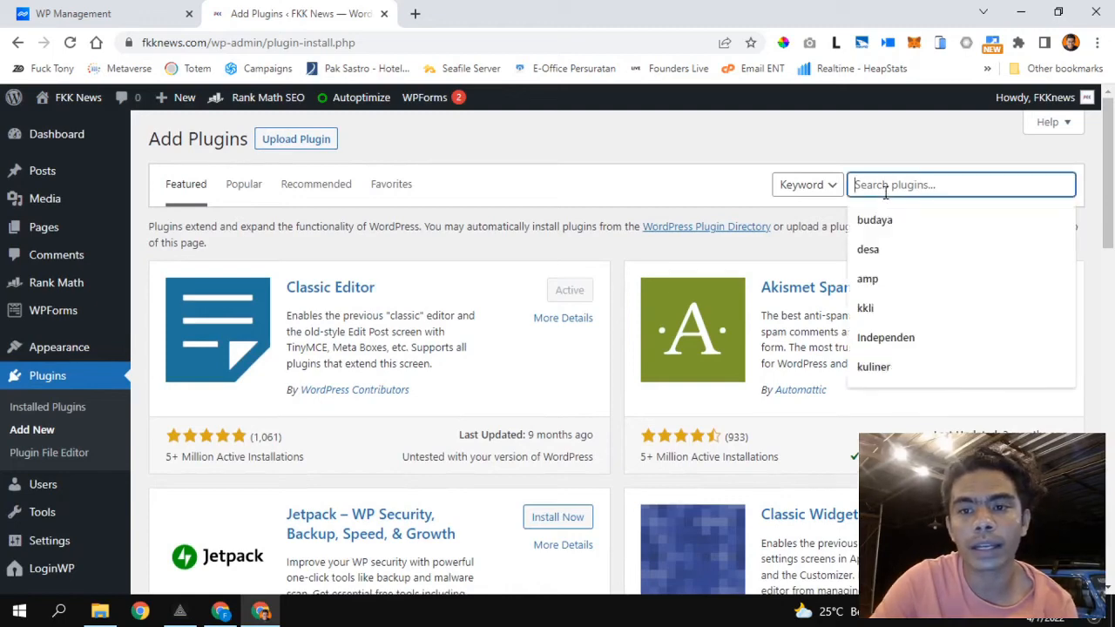
type("insert")
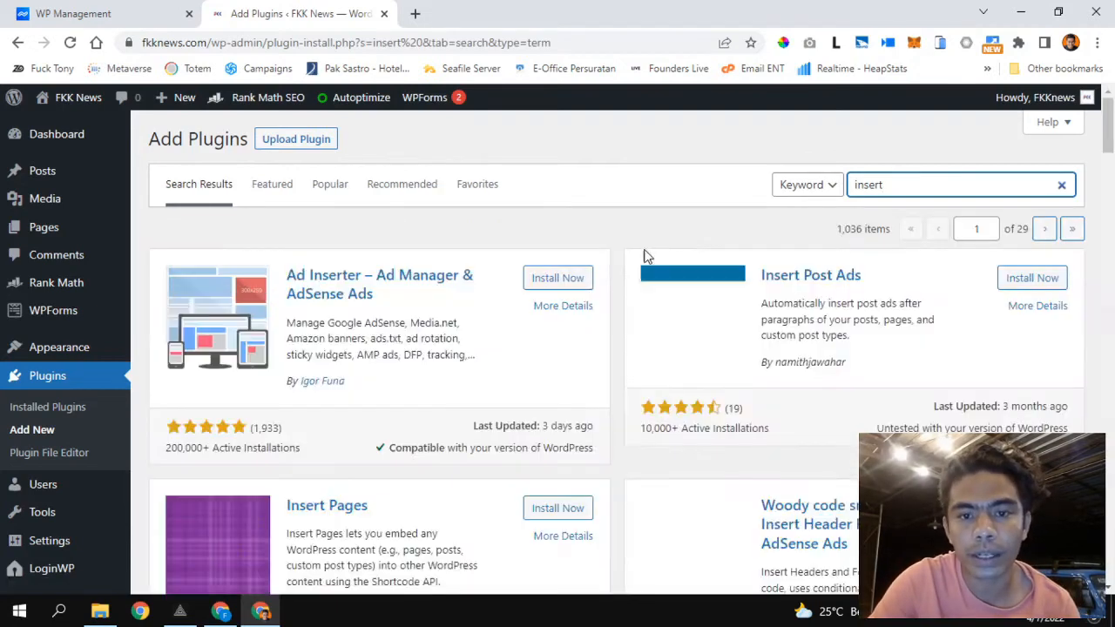
scroll(542, 352, "down", 6)
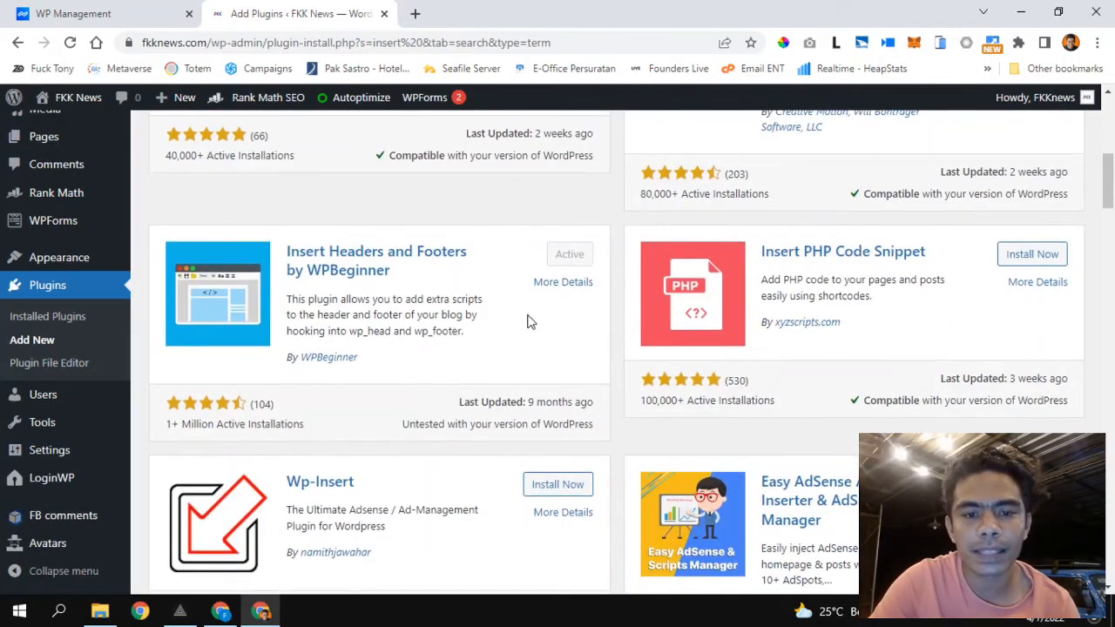
scroll(509, 304, "up", 1)
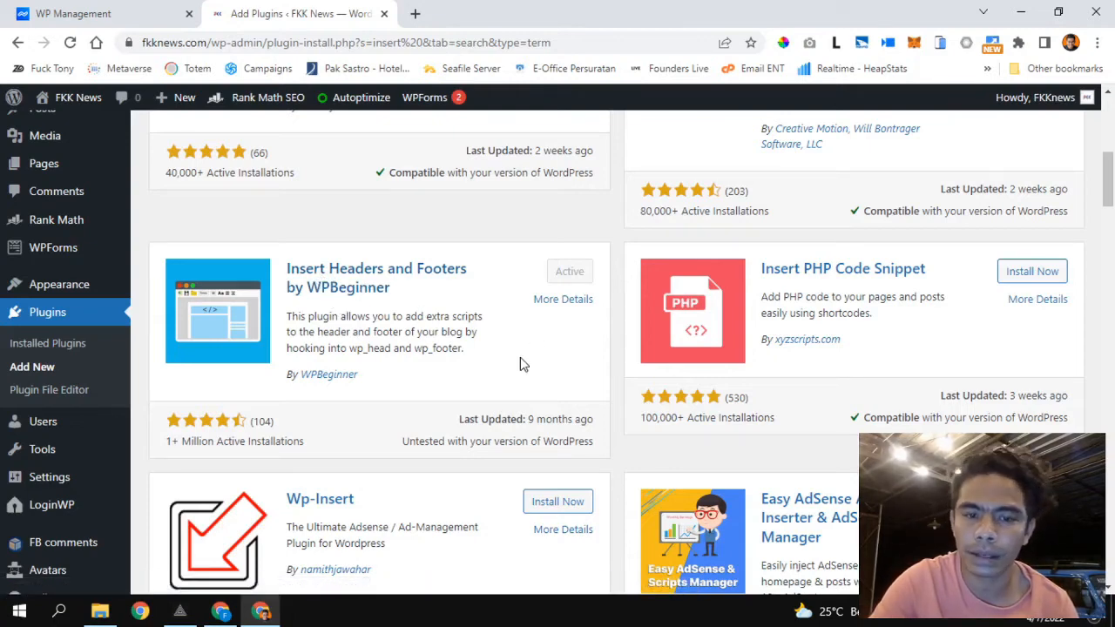
scroll(521, 361, "down", 1)
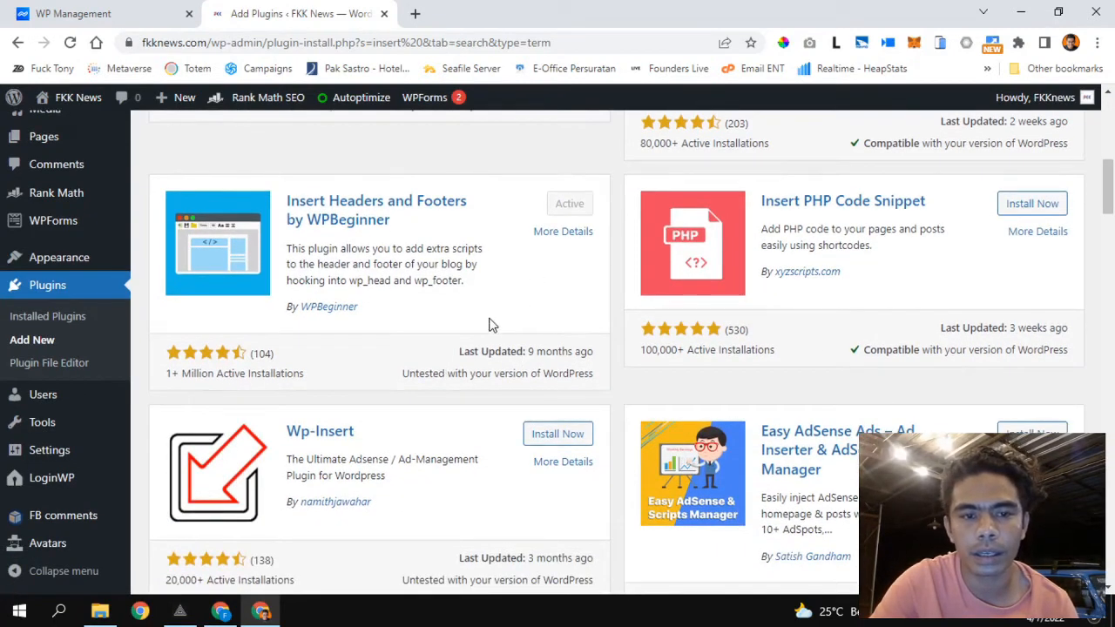
scroll(489, 325, "up", 1)
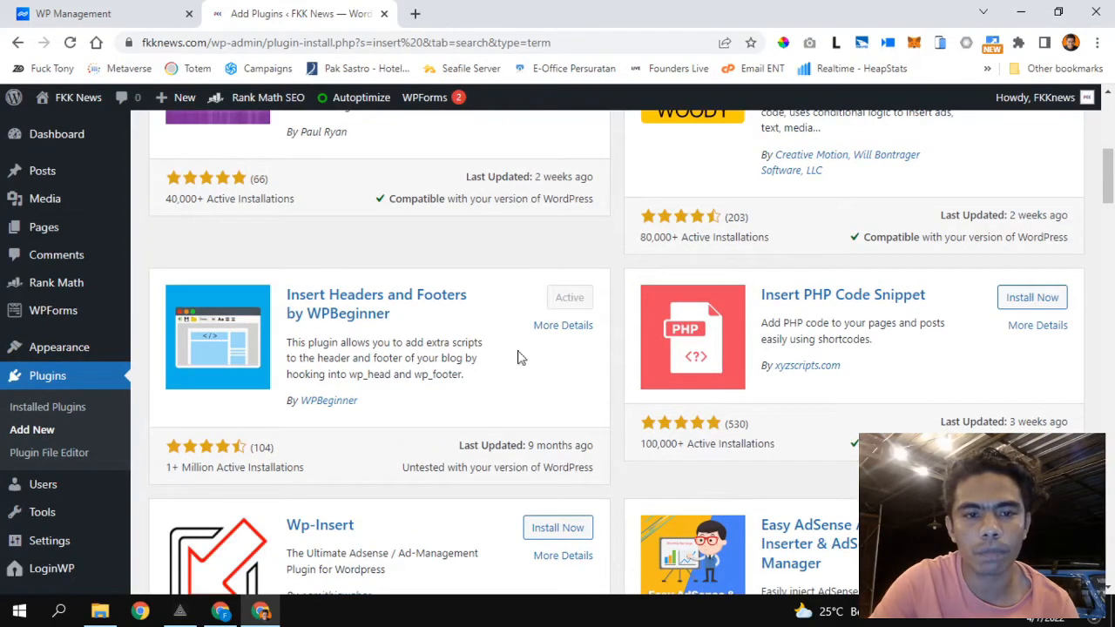
scroll(512, 369, "down", 1)
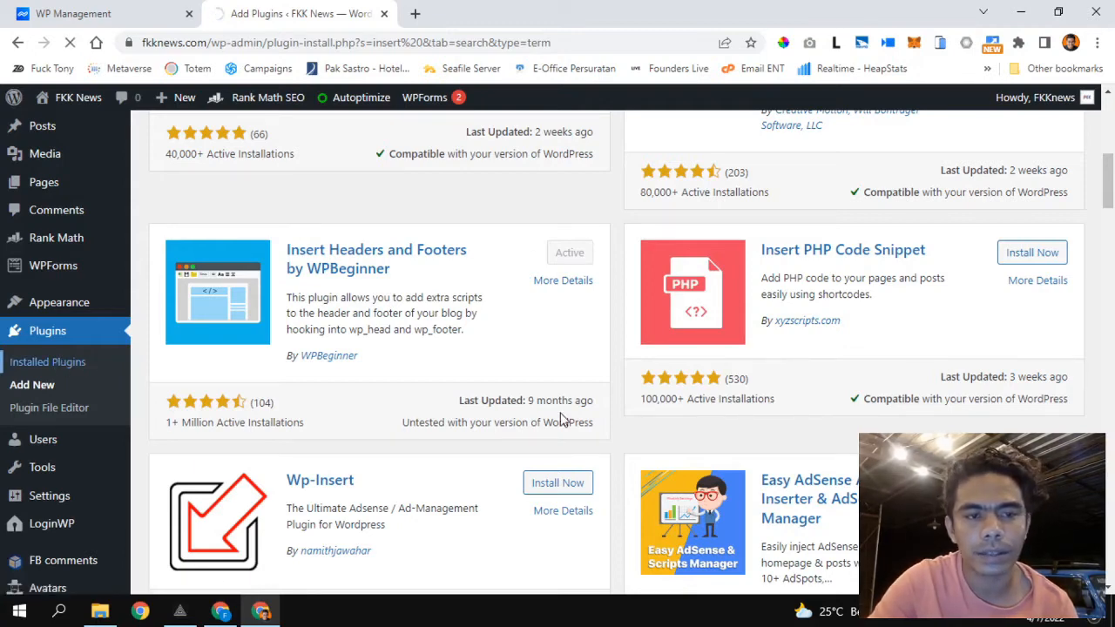
Scroll Installed Plugins to confirm Insert Headers and Footers 1.6.0 by WPBeginner is active.
scroll(292, 422, "down", 5)
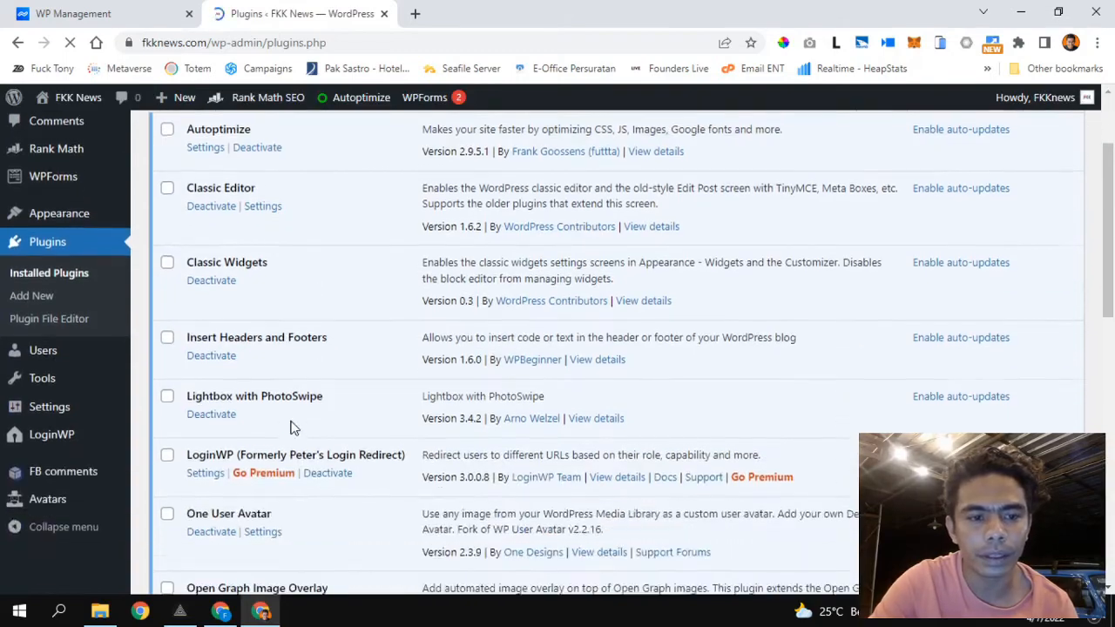
scroll(292, 422, "down", 6)
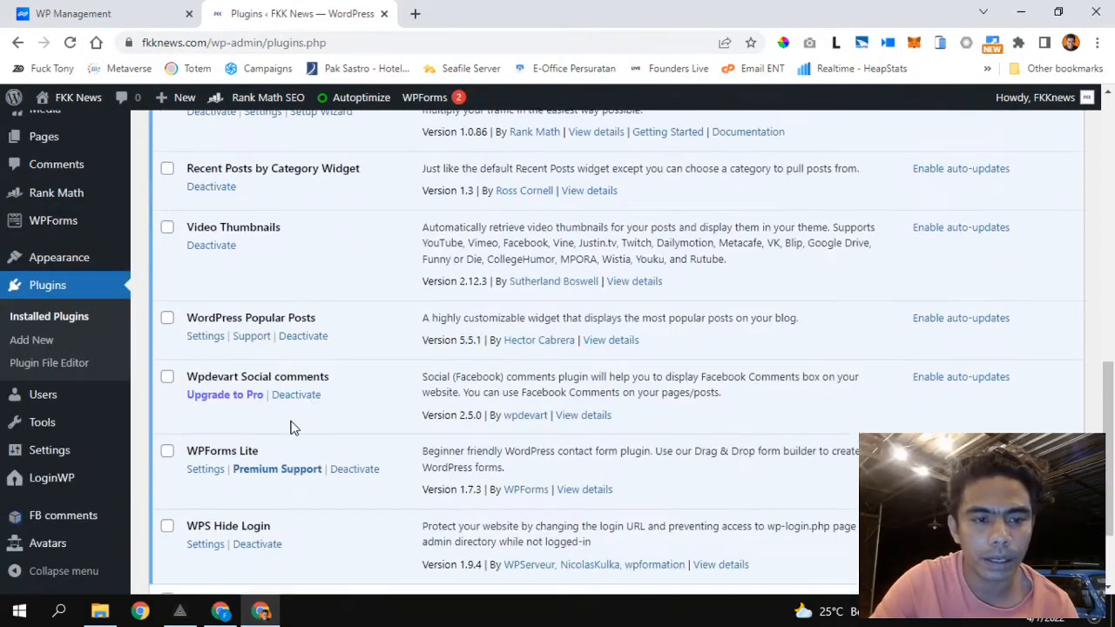
scroll(292, 427, "up", 8)
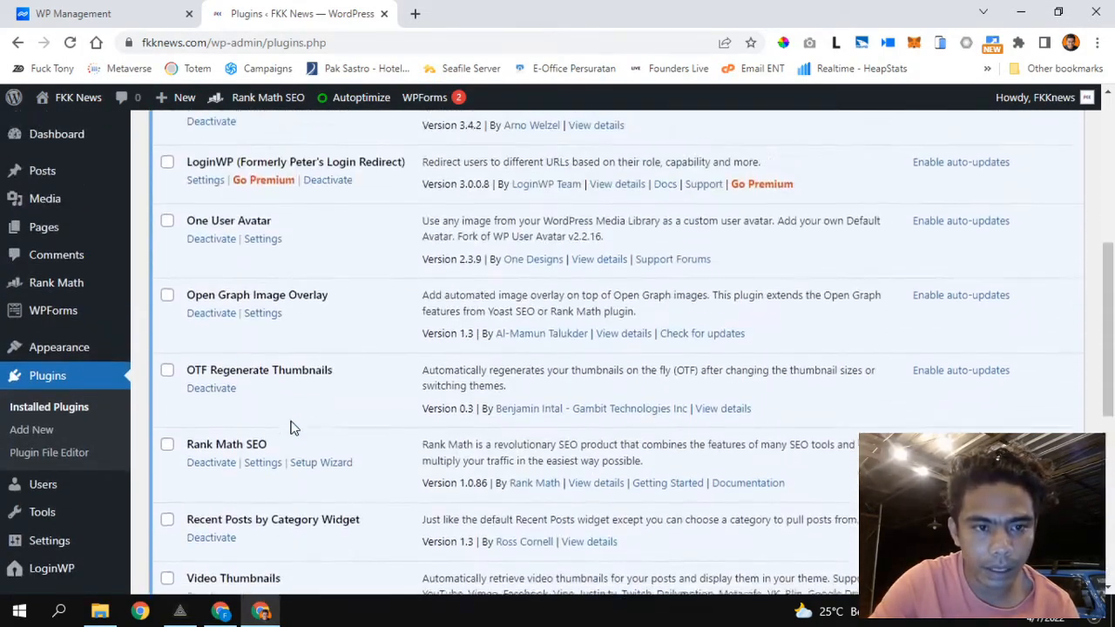
scroll(292, 427, "up", 2)
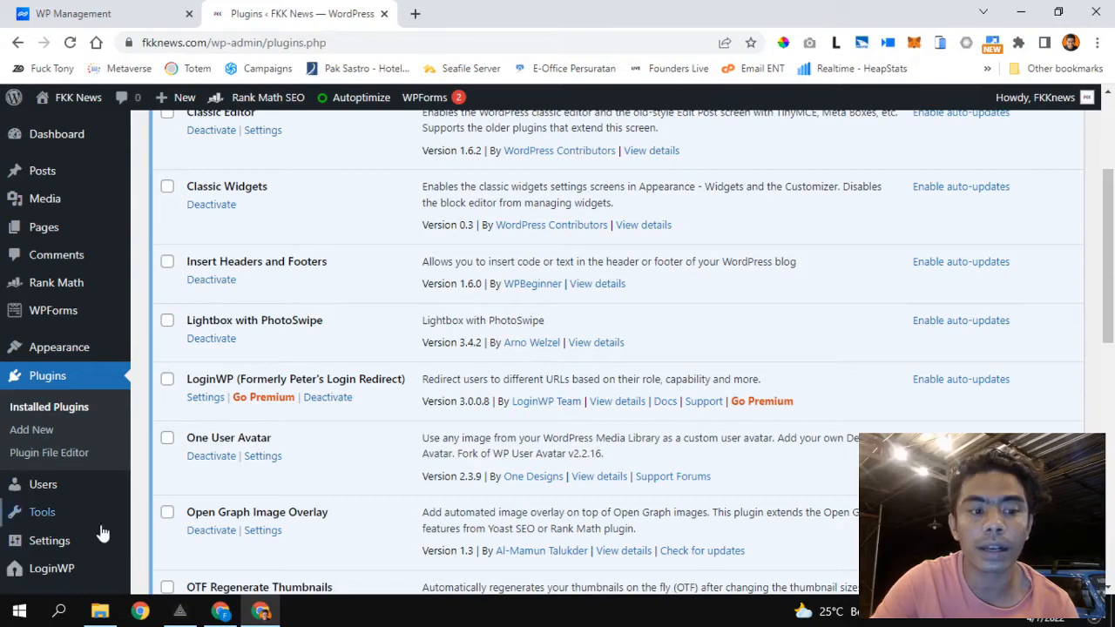
mouse_move(65, 541)
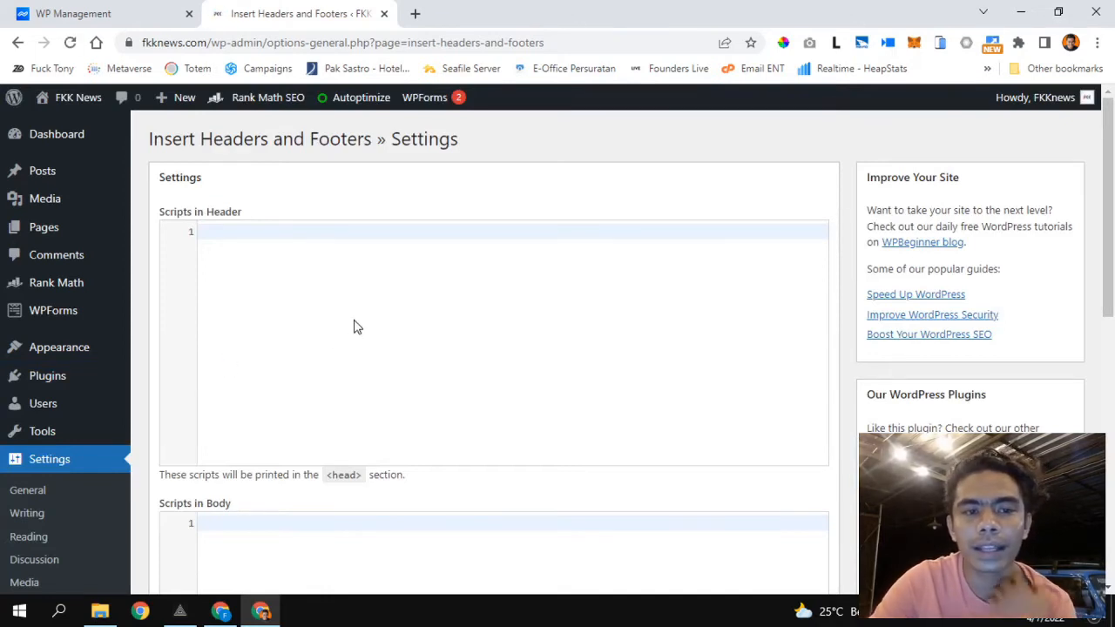
Paste the AdSense site code into the Scripts in Header field of Insert Headers and Footers.
scroll(357, 326, "down", 1)
scroll(357, 326, "up", 1)
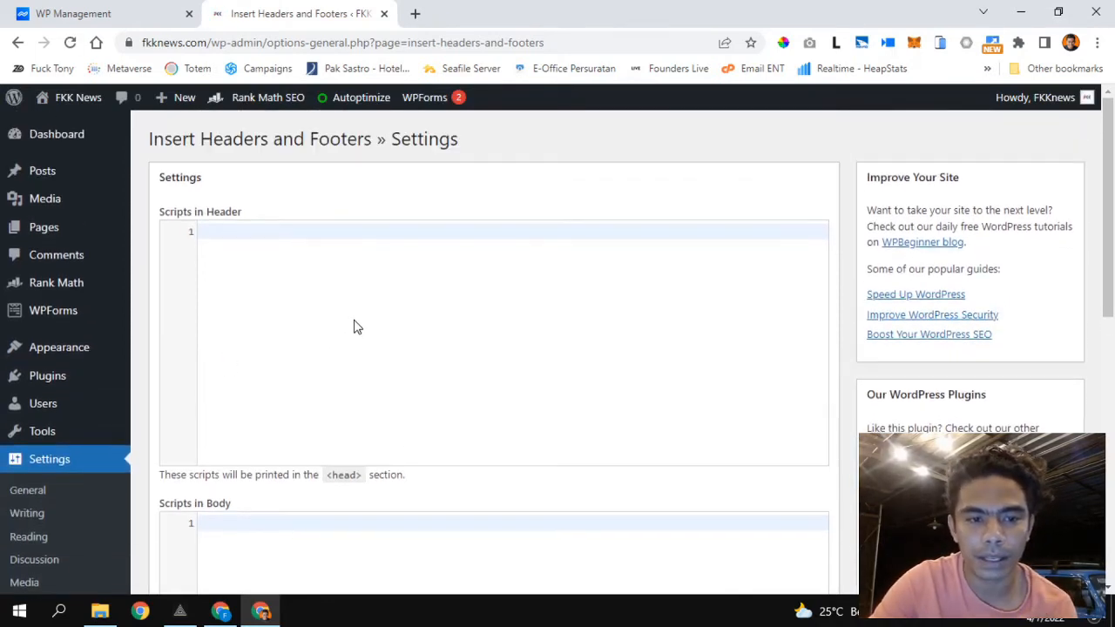
left_click(227, 615)
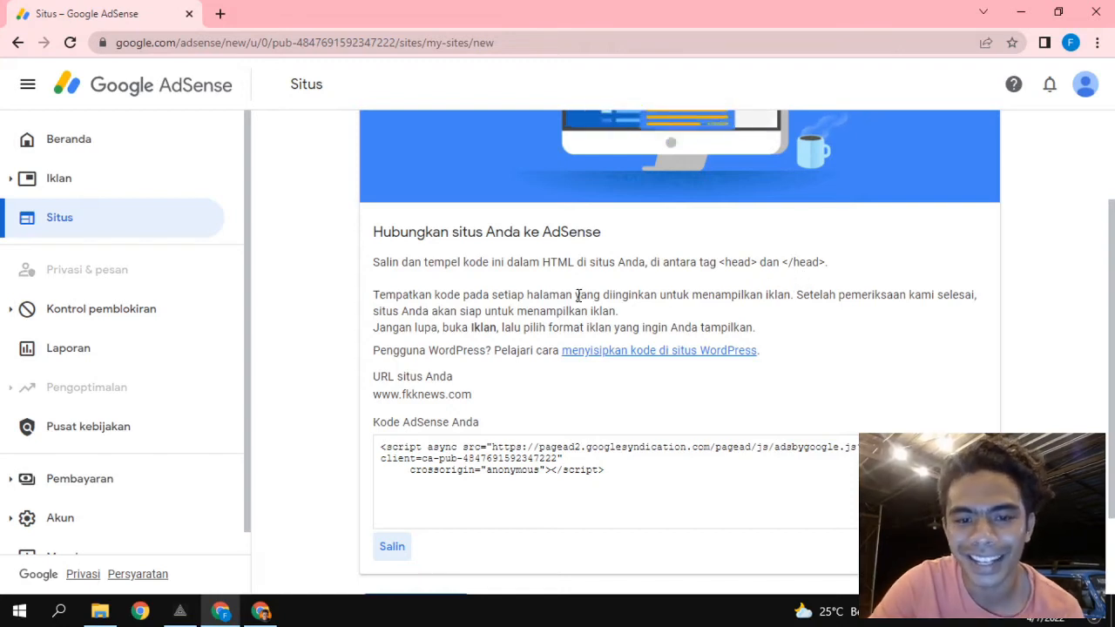
scroll(579, 296, "down", 1)
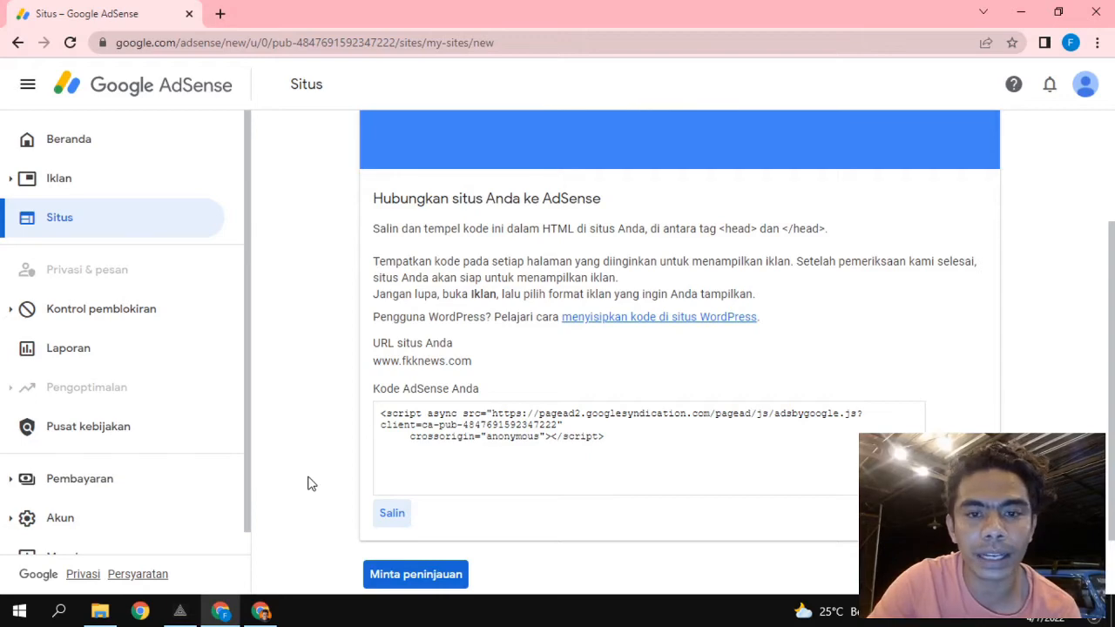
left_click(261, 611)
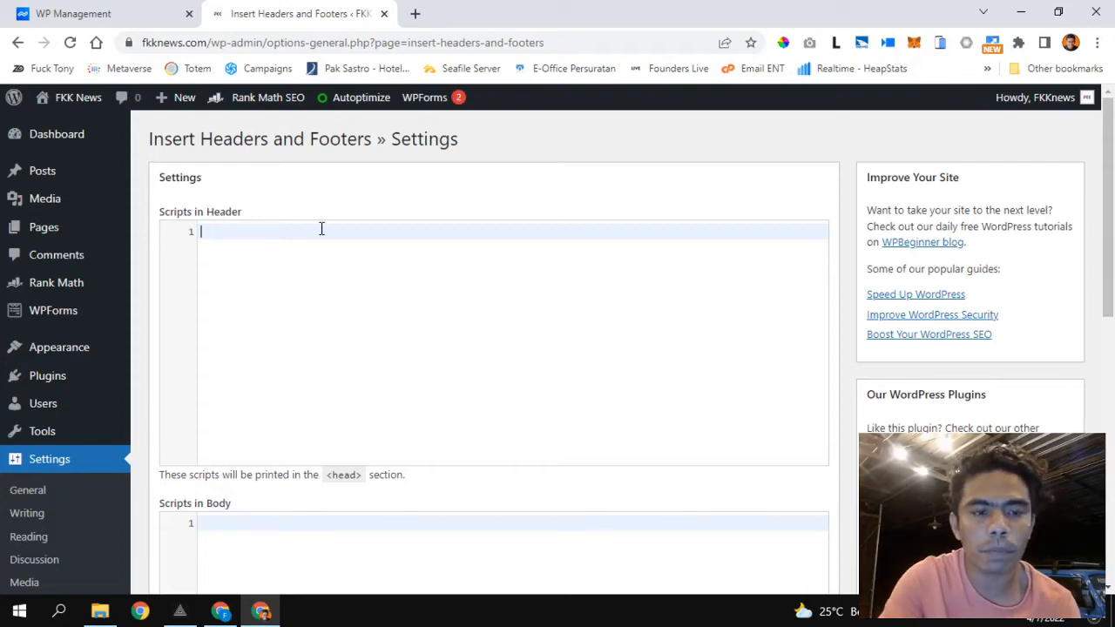
key("ctrl+v")
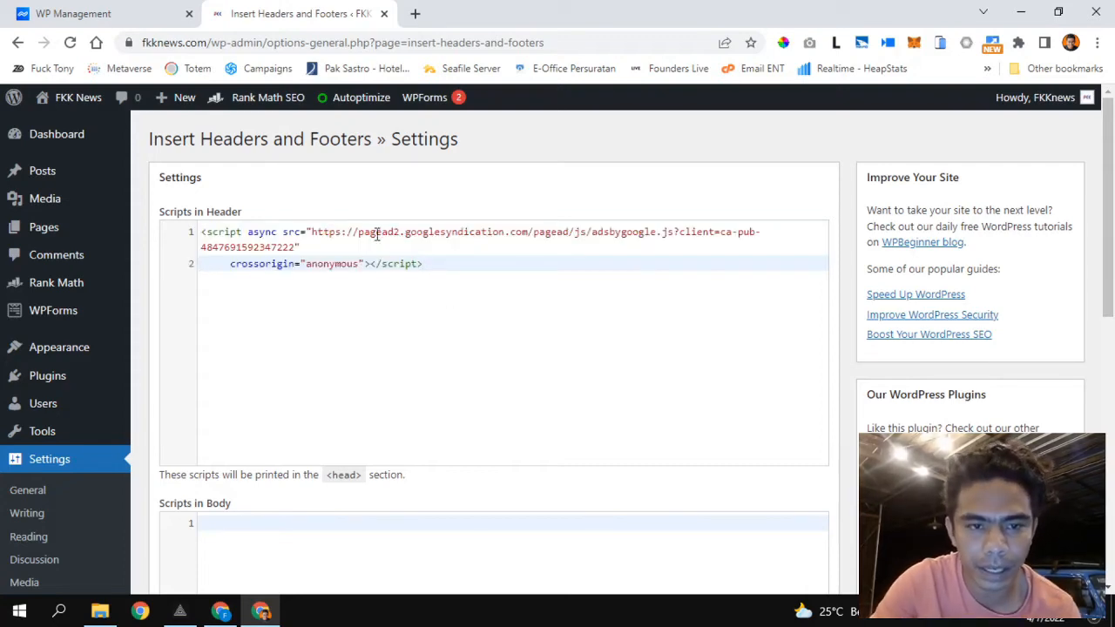
Re-copy the AdSense code with Salin and save the header scripts settings.
left_click(218, 610)
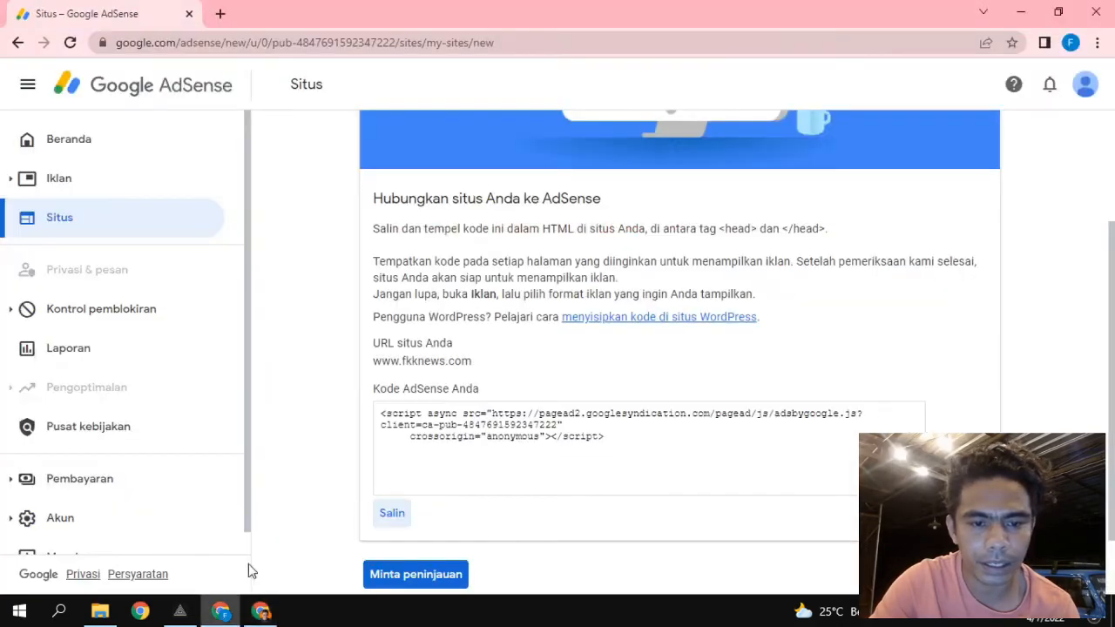
left_click(389, 516)
left_click(260, 611)
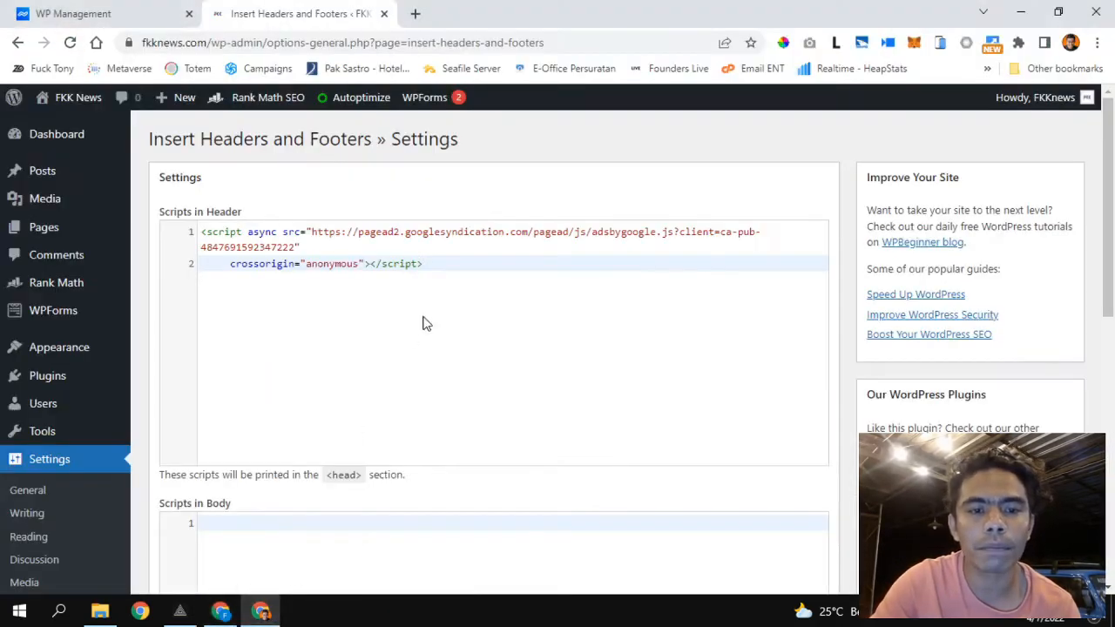
scroll(452, 298, "down", 7)
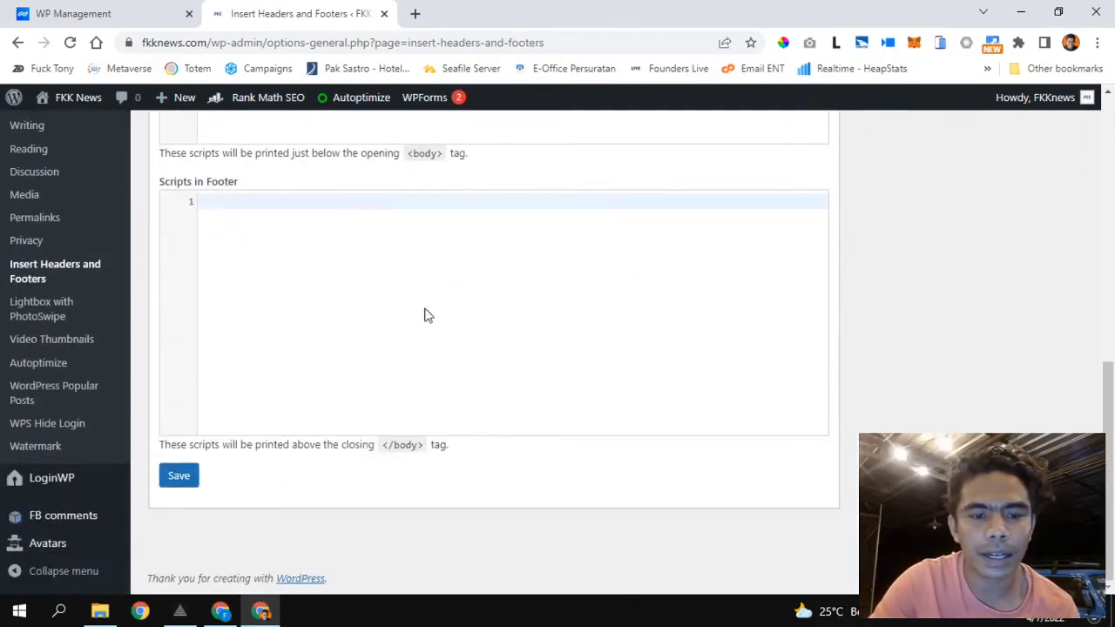
left_click(177, 477)
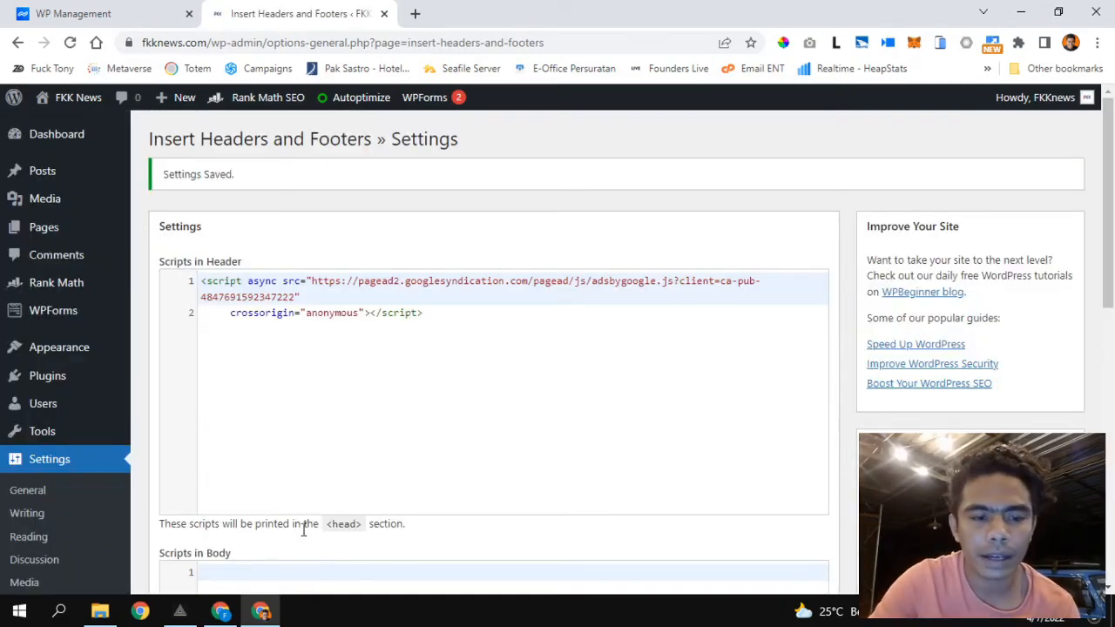
left_click(221, 610)
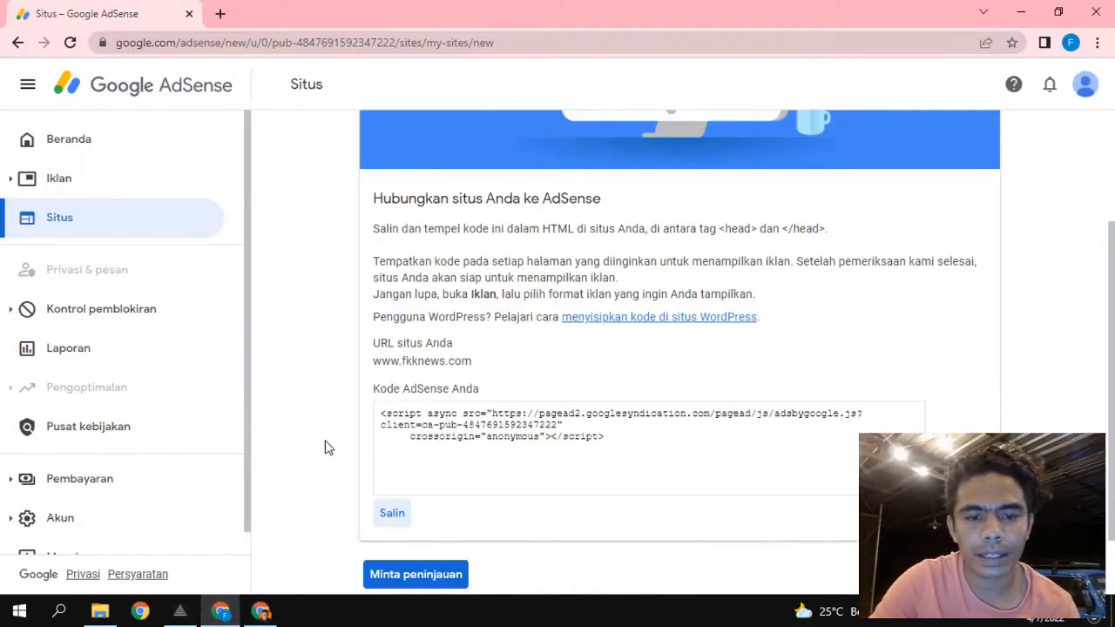
Submit fkknews.com with Minta peninjauan, check the Beranda overview, and open its ad settings preview.
scroll(324, 447, "down", 1)
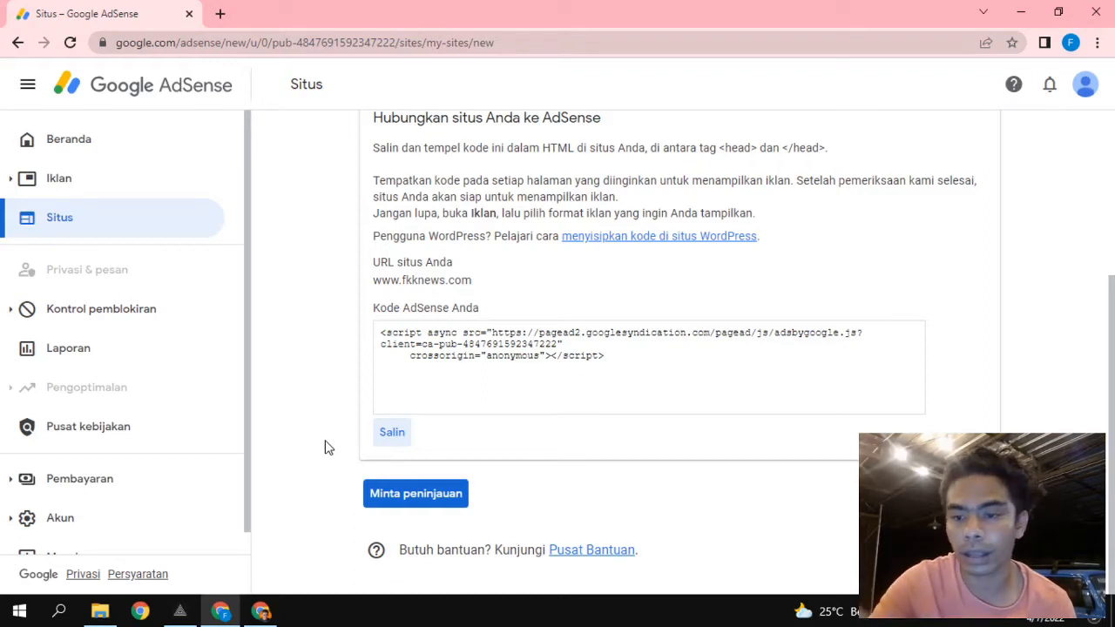
left_click(423, 495)
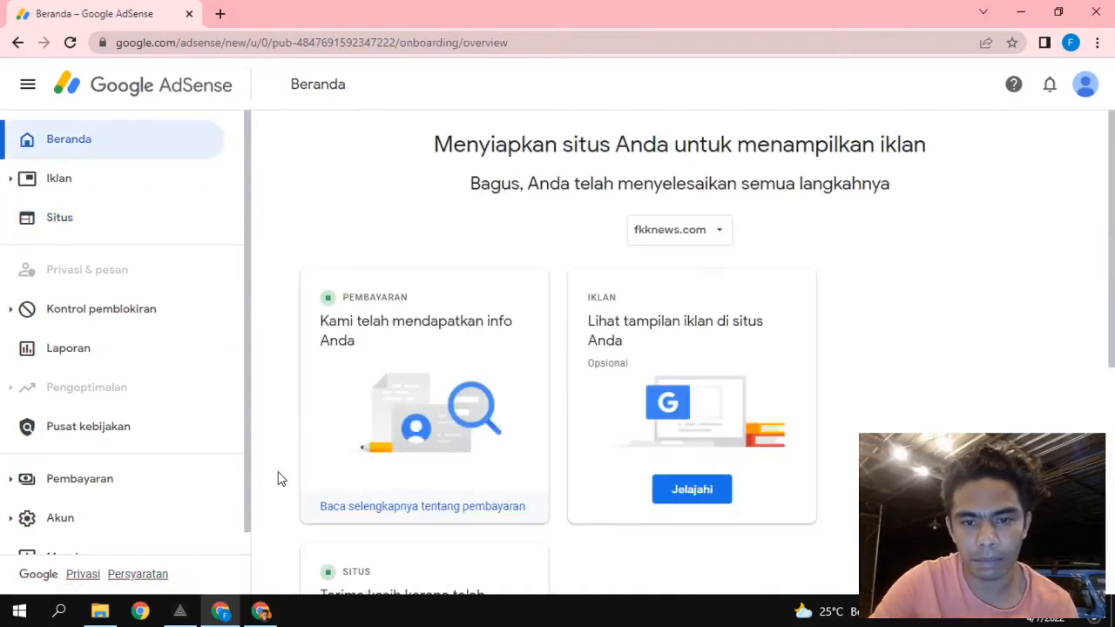
scroll(431, 356, "down", 3)
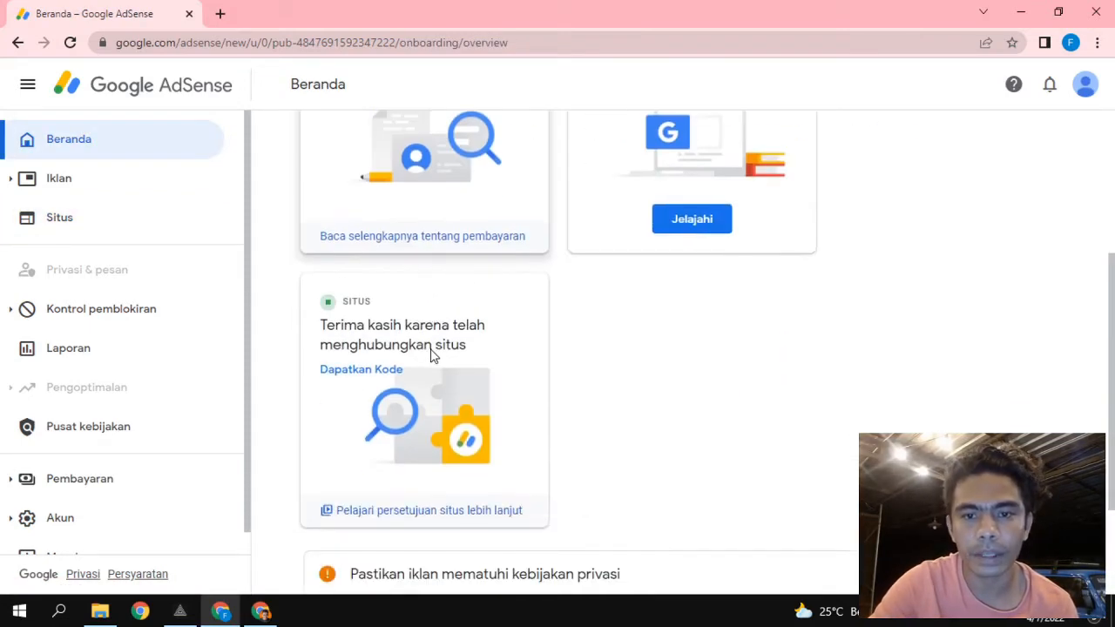
scroll(612, 346, "down", 2)
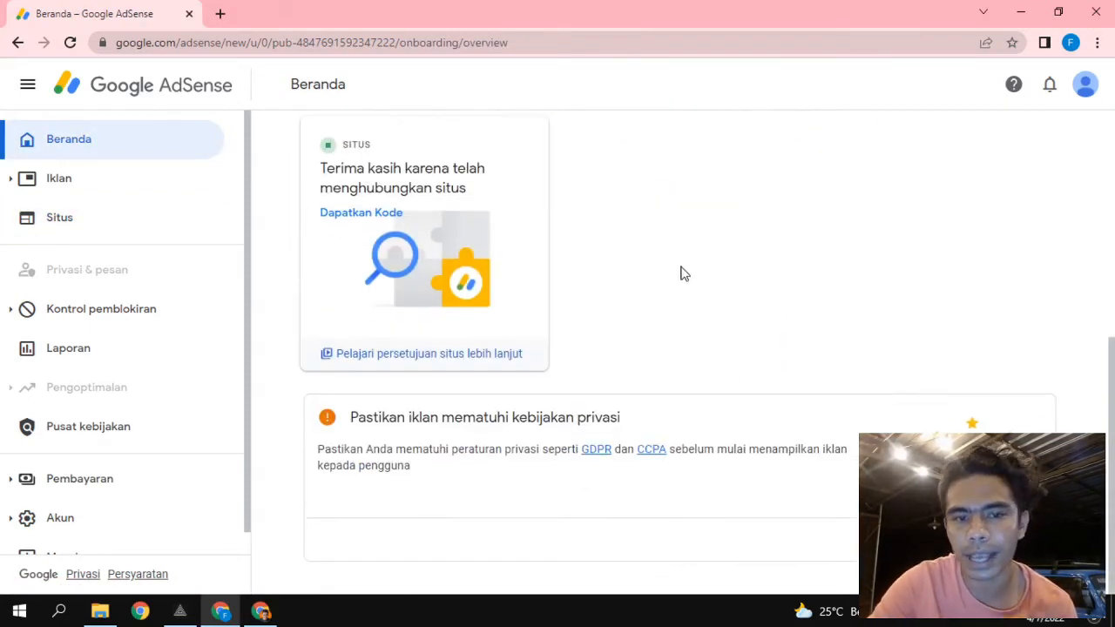
scroll(683, 273, "up", 3)
scroll(456, 328, "up", 2)
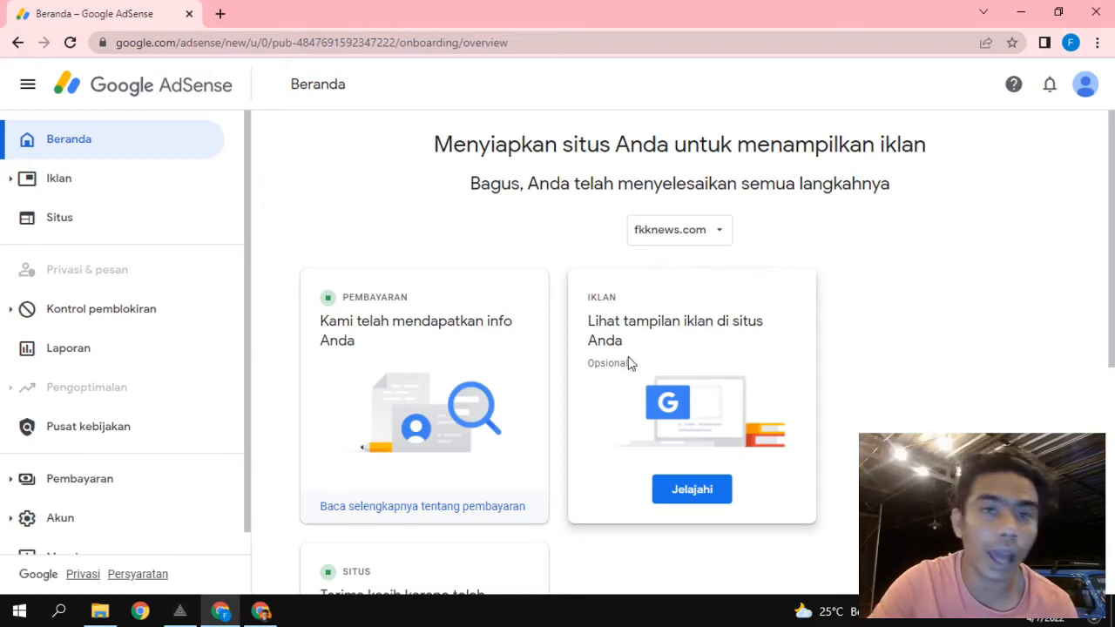
scroll(574, 367, "down", 2)
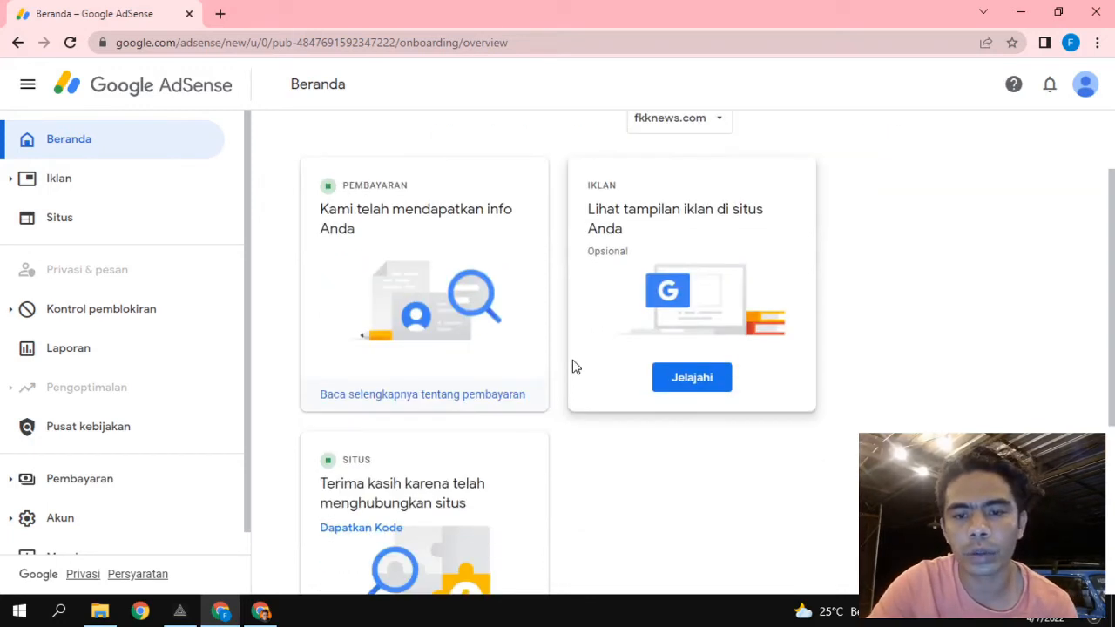
scroll(574, 367, "up", 1)
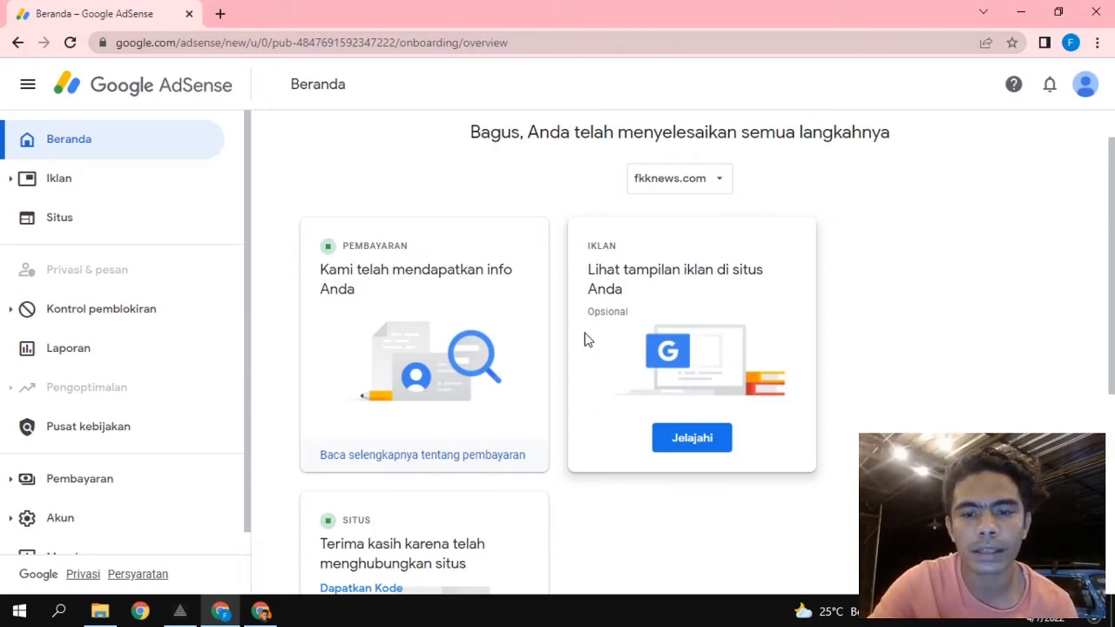
left_click(655, 436)
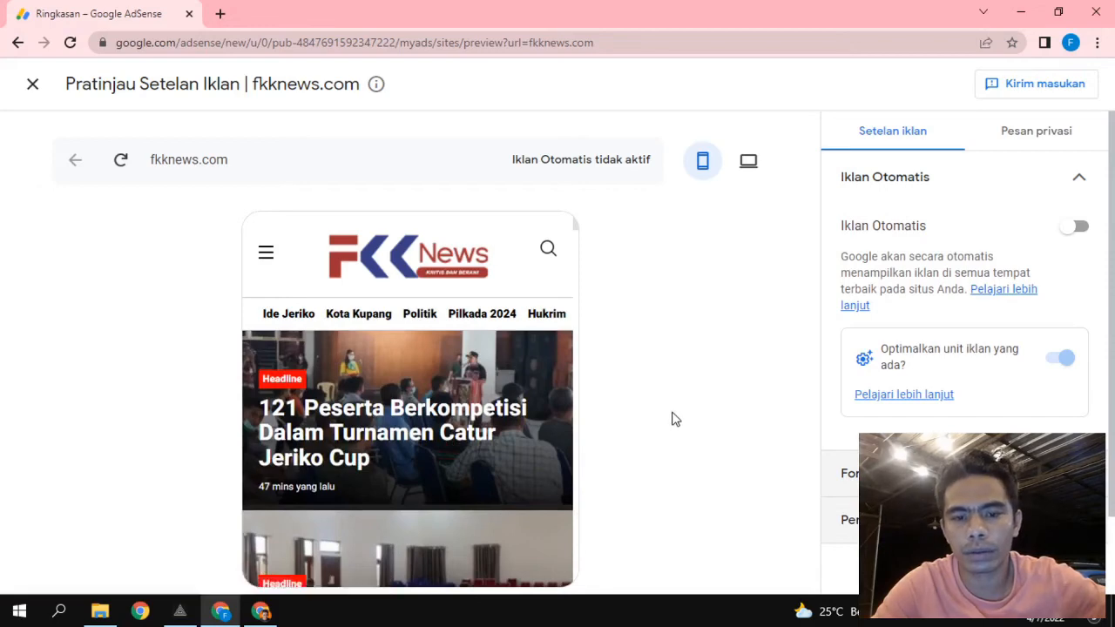
Review Format iklan toggles (in-page, anchor, vignette on, multiplex off), then expand Pemuatan iklan.
left_click(1077, 228)
scroll(911, 404, "down", 1)
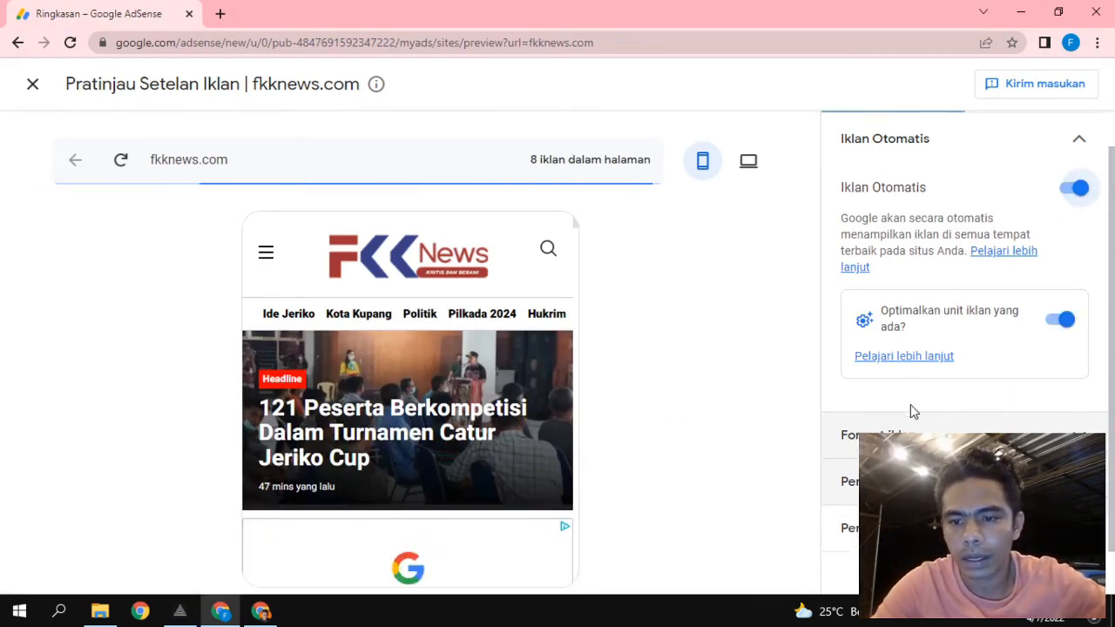
left_click(958, 444)
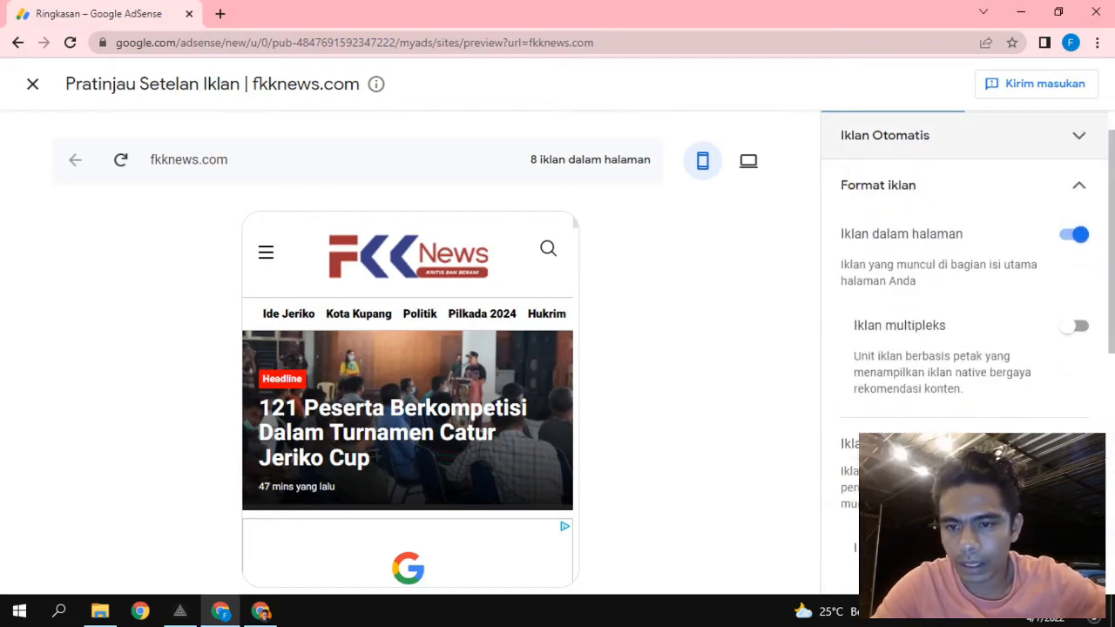
scroll(947, 327, "down", 2)
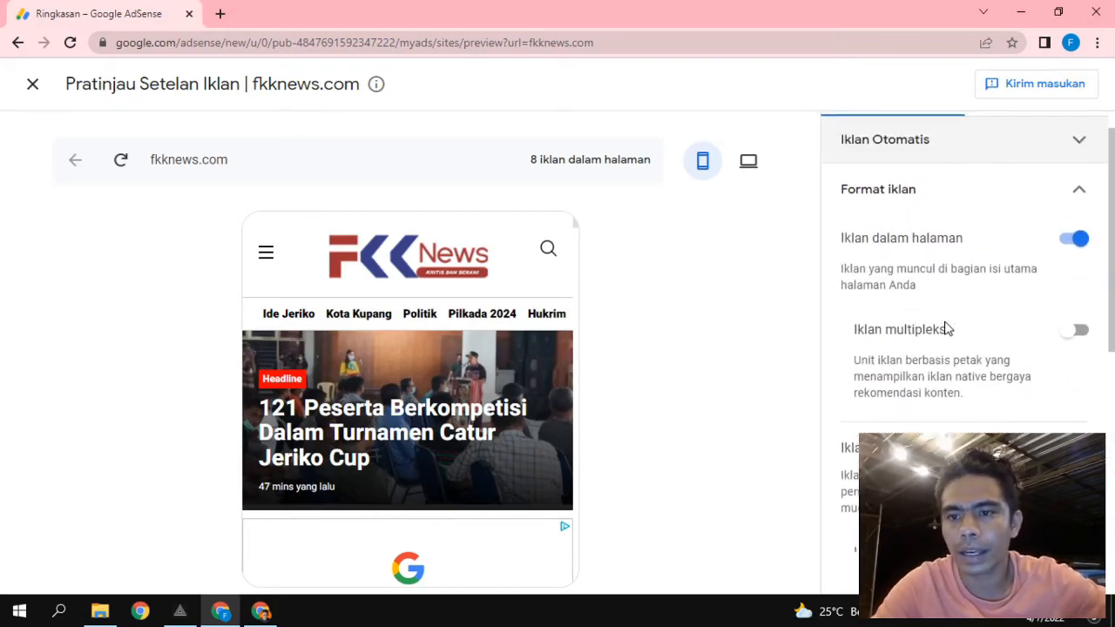
scroll(947, 327, "up", 3)
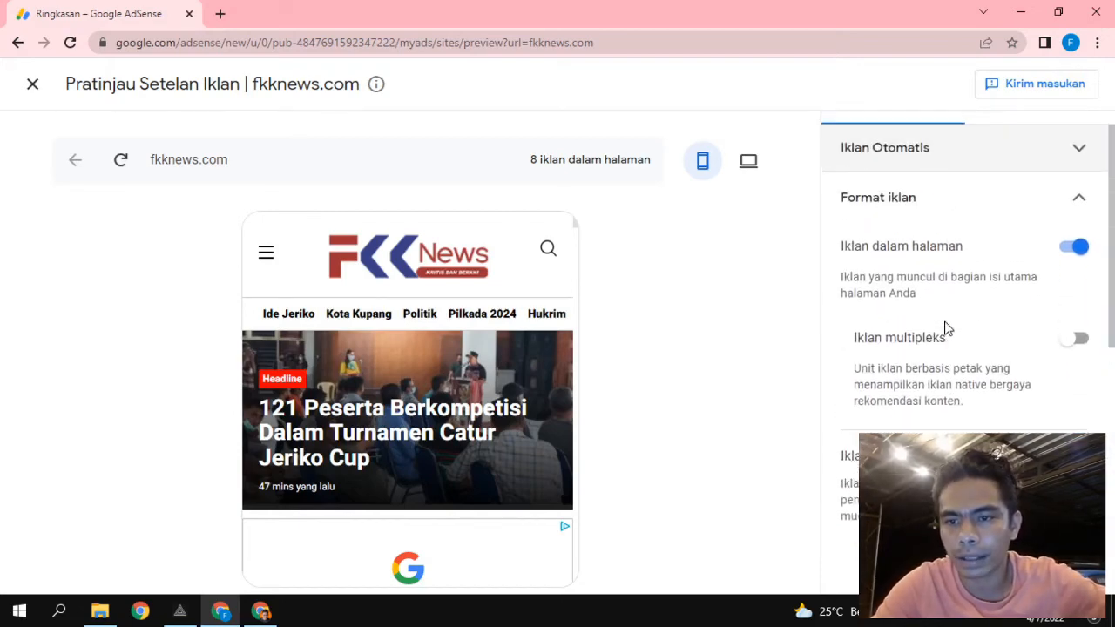
scroll(962, 291, "down", 2)
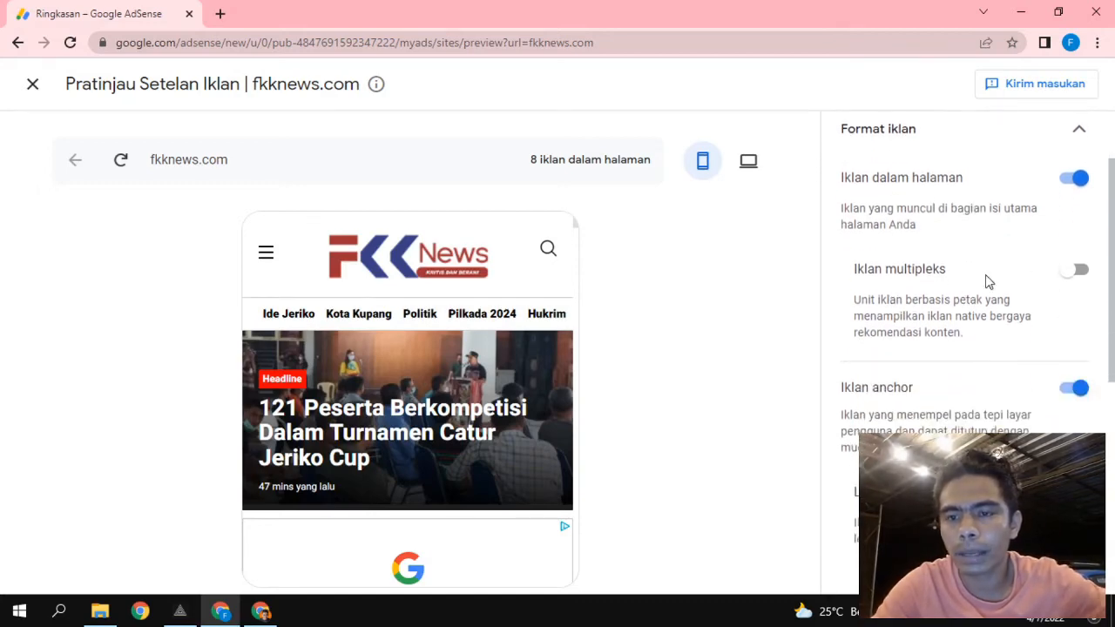
scroll(987, 279, "up", 2)
scroll(987, 279, "down", 4)
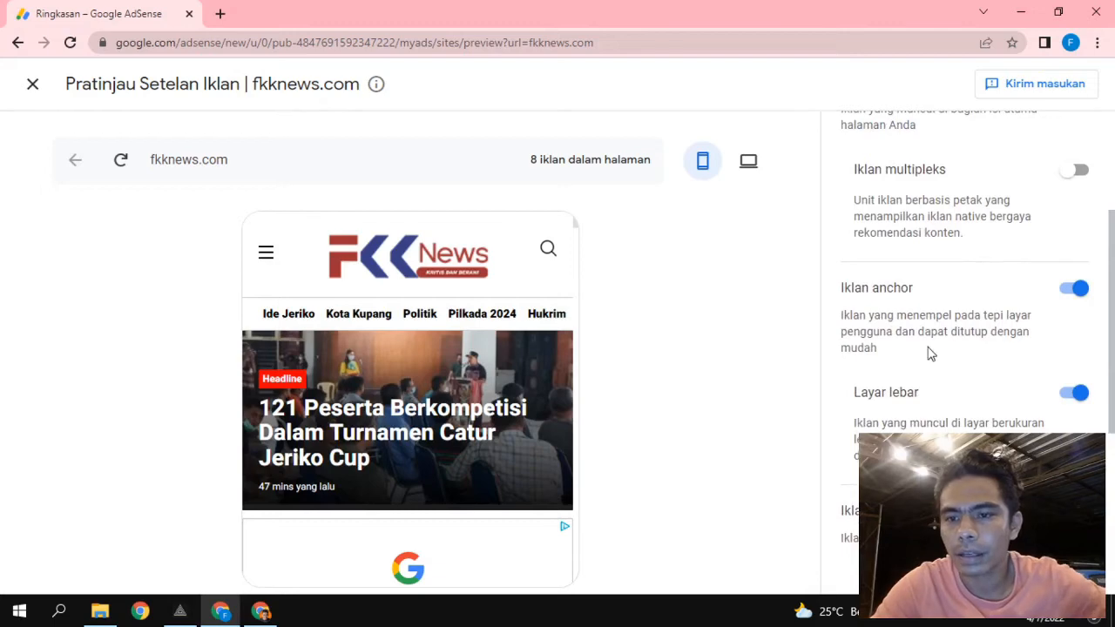
scroll(929, 353, "down", 1)
scroll(918, 270, "down", 3)
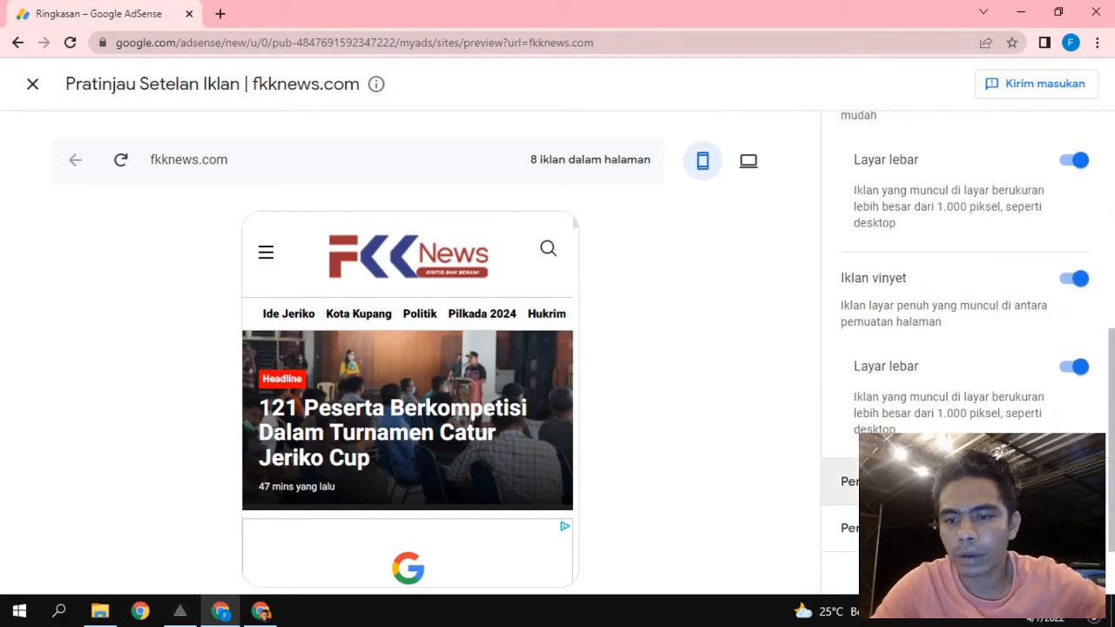
left_click(924, 481)
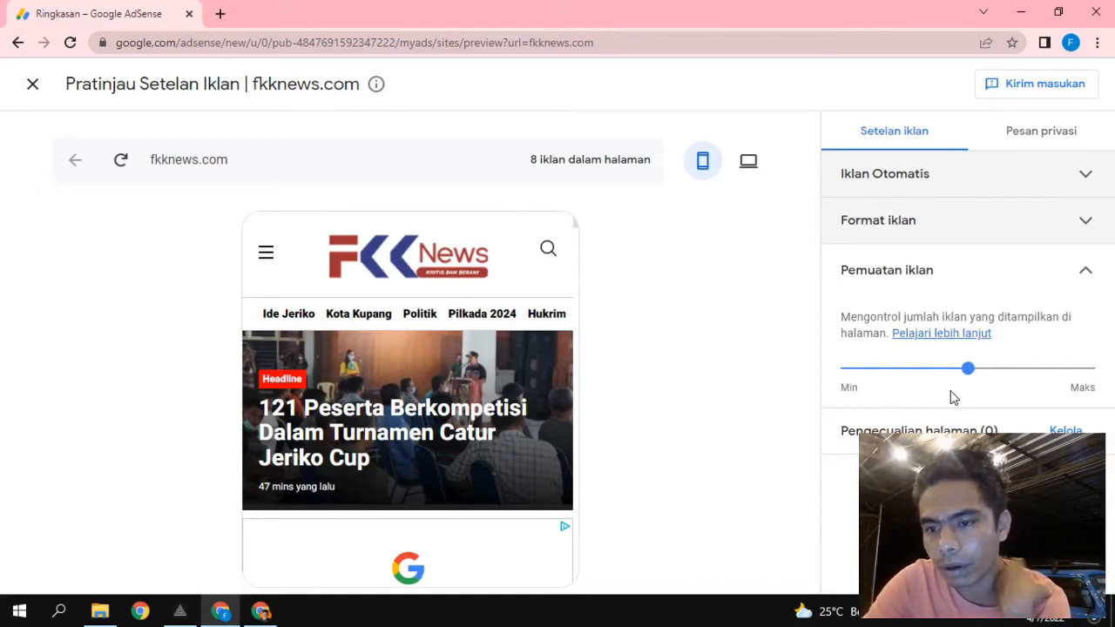
Drag the Pemuatan iklan slider to Maks for maximum ad load.
left_click(969, 371)
left_click_drag(971, 373, 1103, 386)
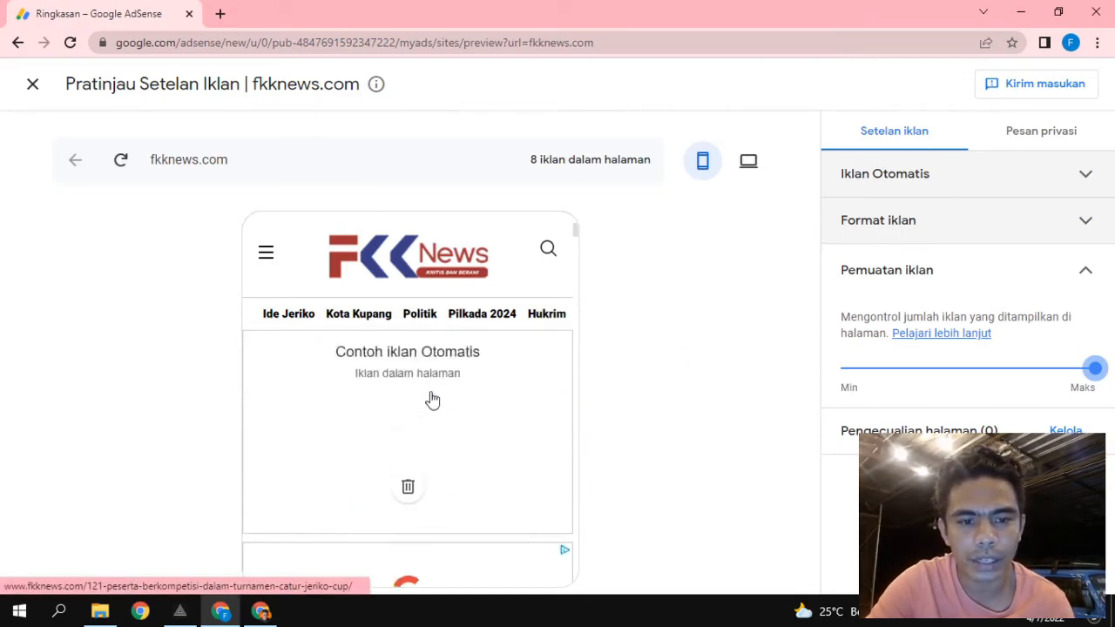
scroll(427, 398, "down", 2)
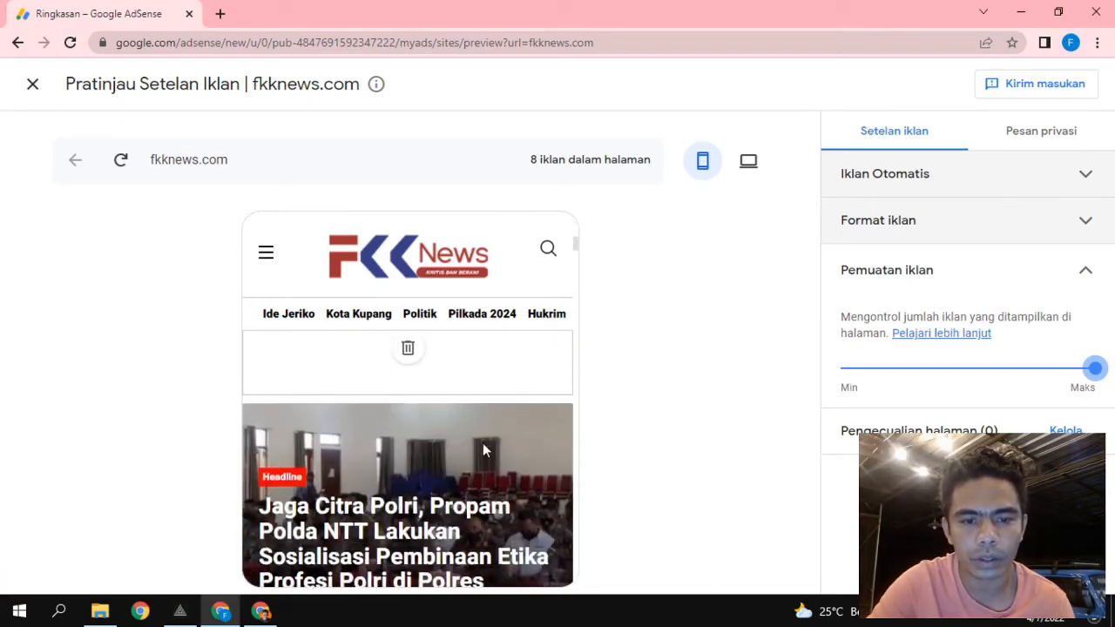
scroll(484, 450, "down", 3)
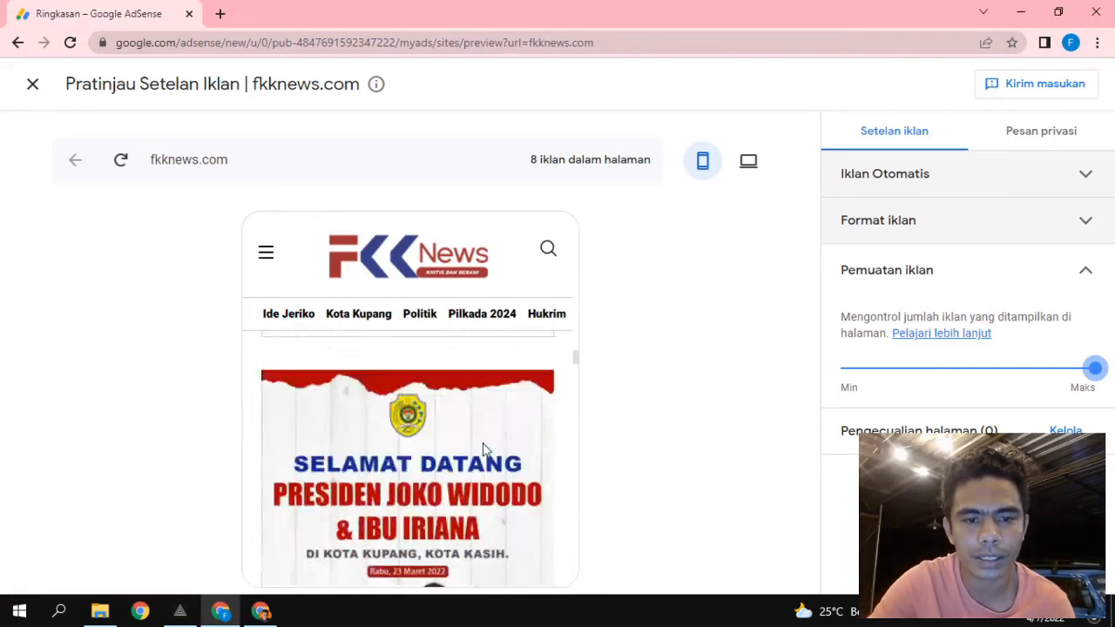
scroll(486, 449, "up", 7)
scroll(486, 449, "down", 5)
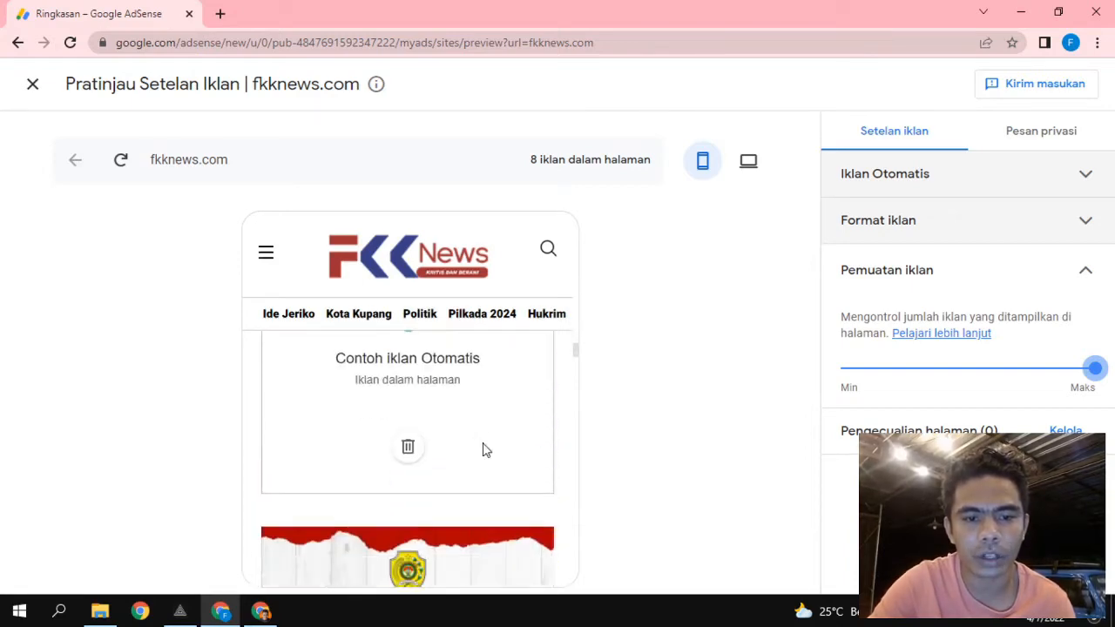
scroll(328, 445, "down", 5)
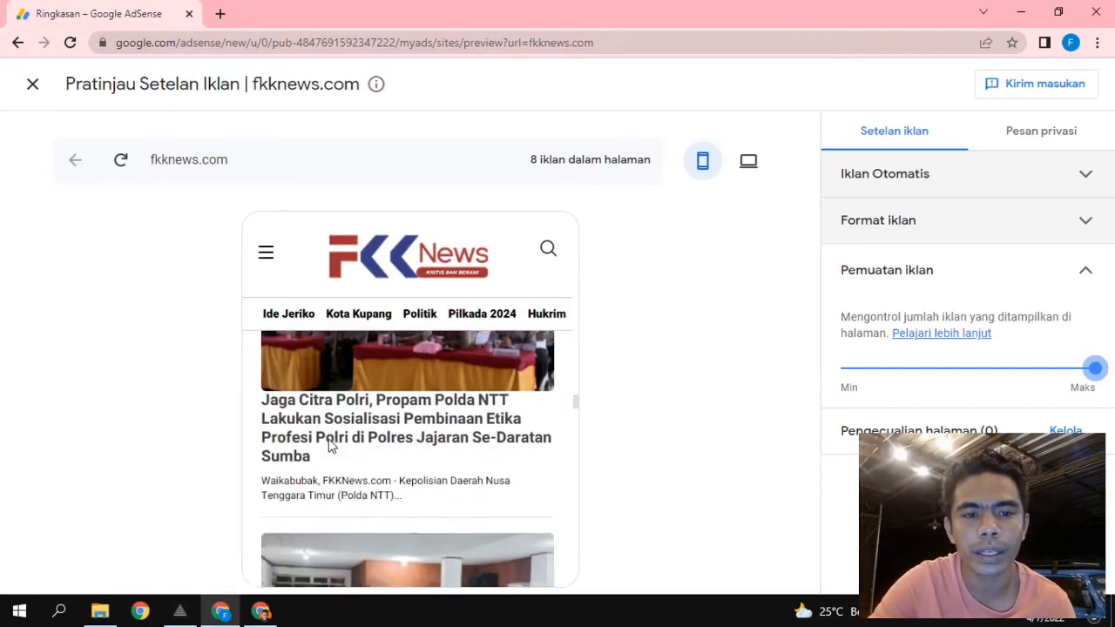
Open the Leg Pertama Babak 8 Besar article in the preview and dismiss the vignette ad.
scroll(328, 445, "down", 3)
scroll(328, 439, "down", 3)
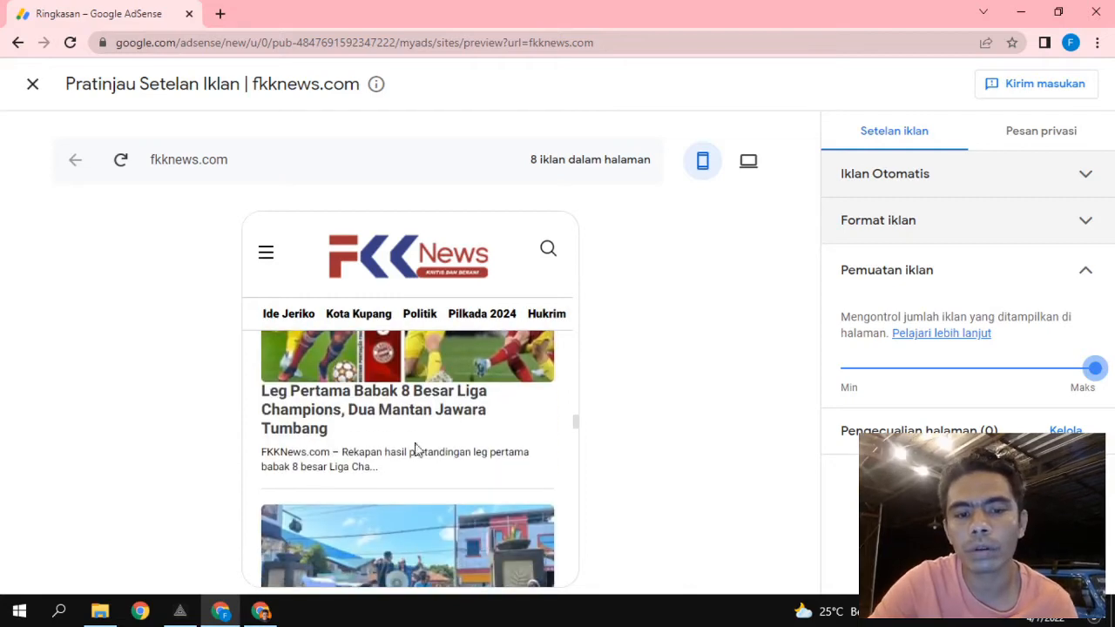
scroll(436, 448, "down", 1)
scroll(318, 455, "up", 1)
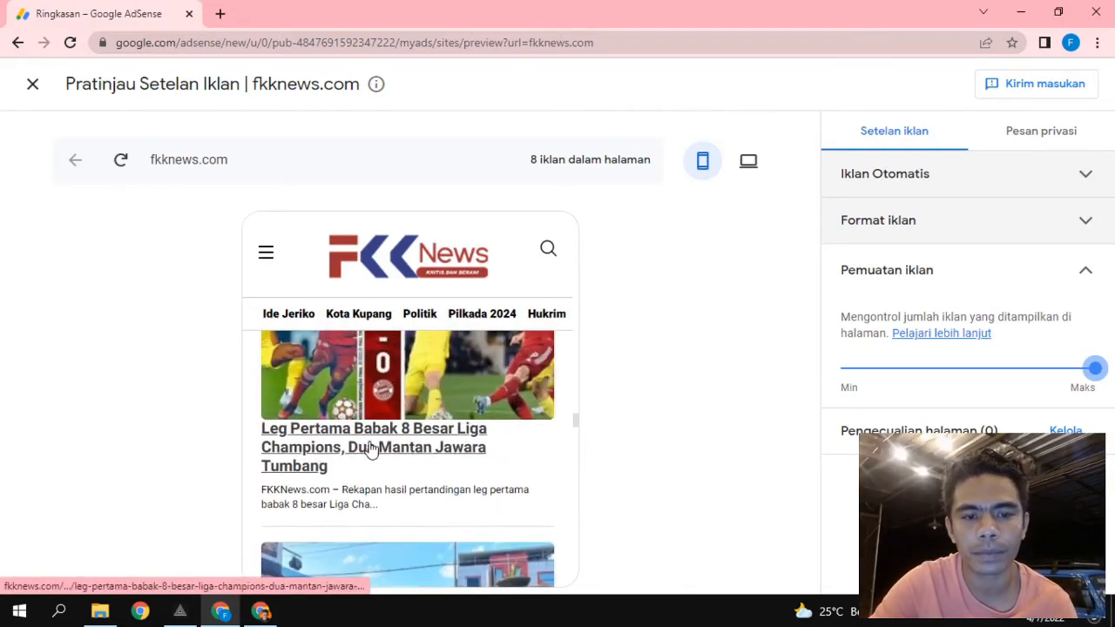
left_click(368, 450)
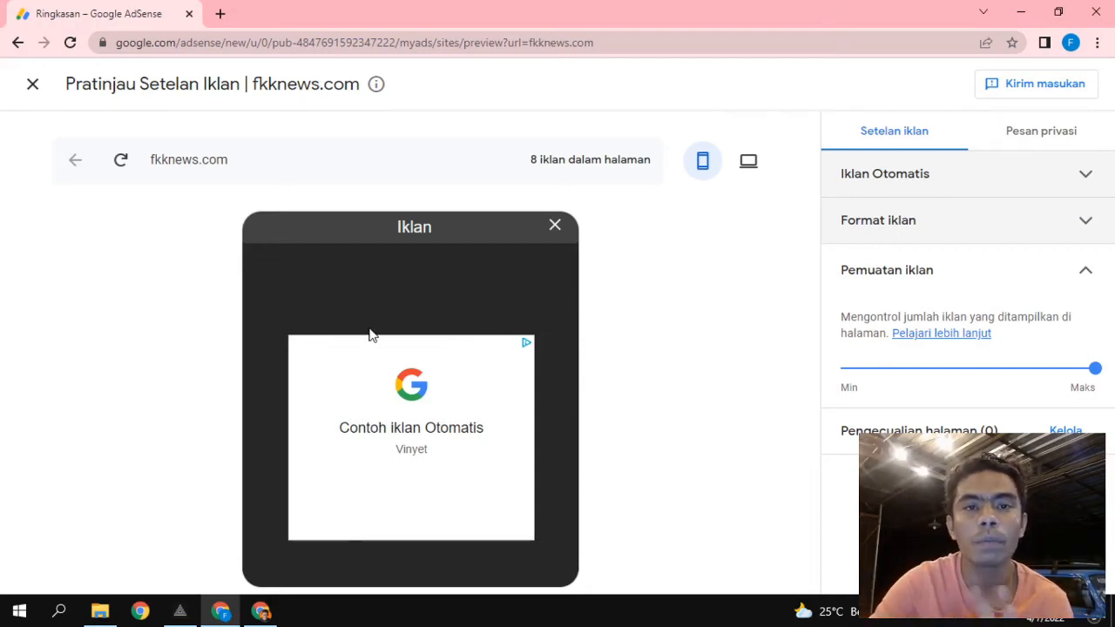
left_click(555, 227)
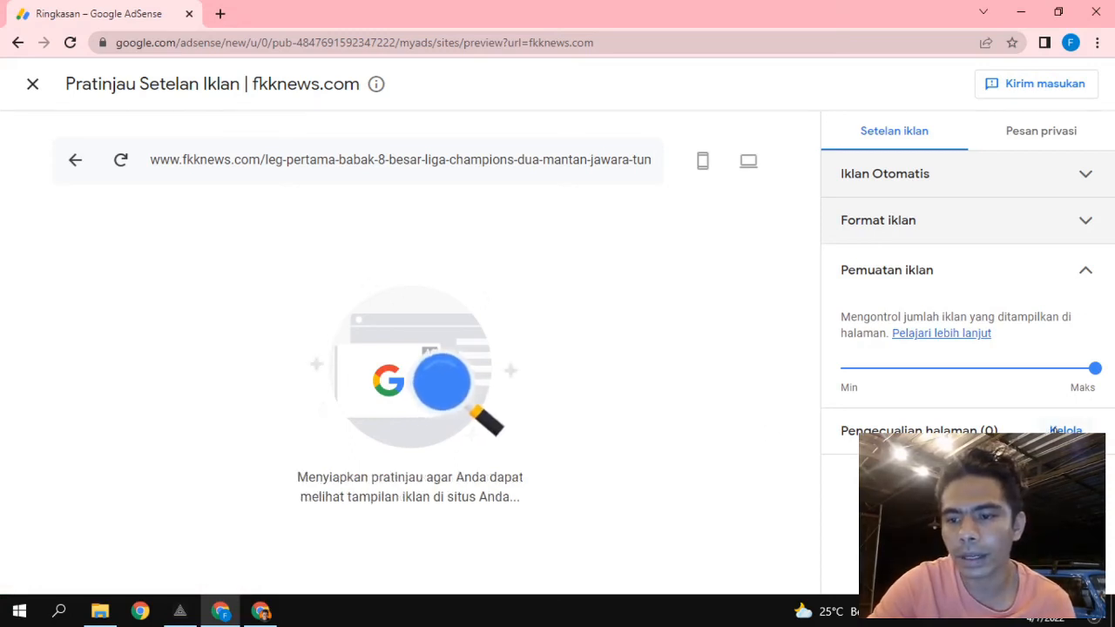
Open page exclusions, start a new exclusion, clear the article path, and leave without saving.
left_click(1063, 431)
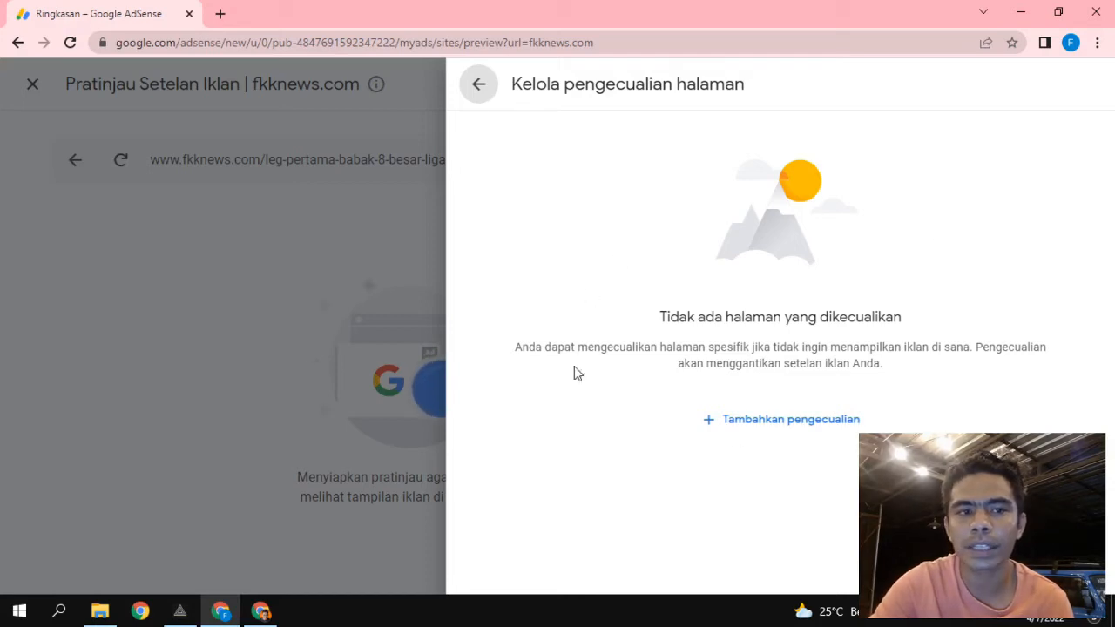
left_click(757, 423)
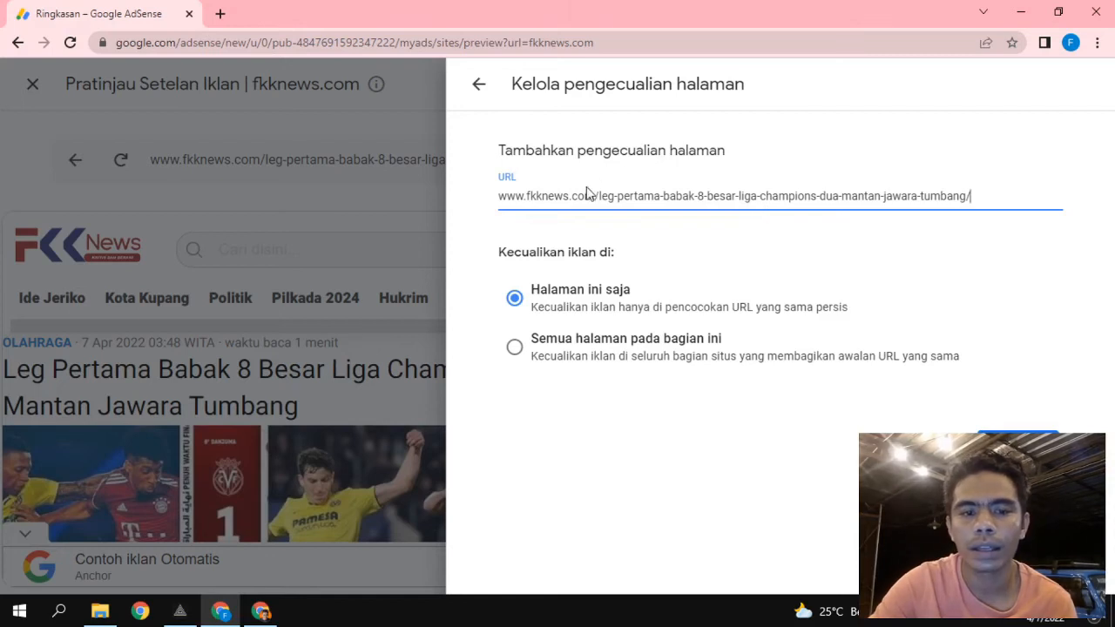
left_click_drag(986, 193, 601, 224)
key("BackSpace")
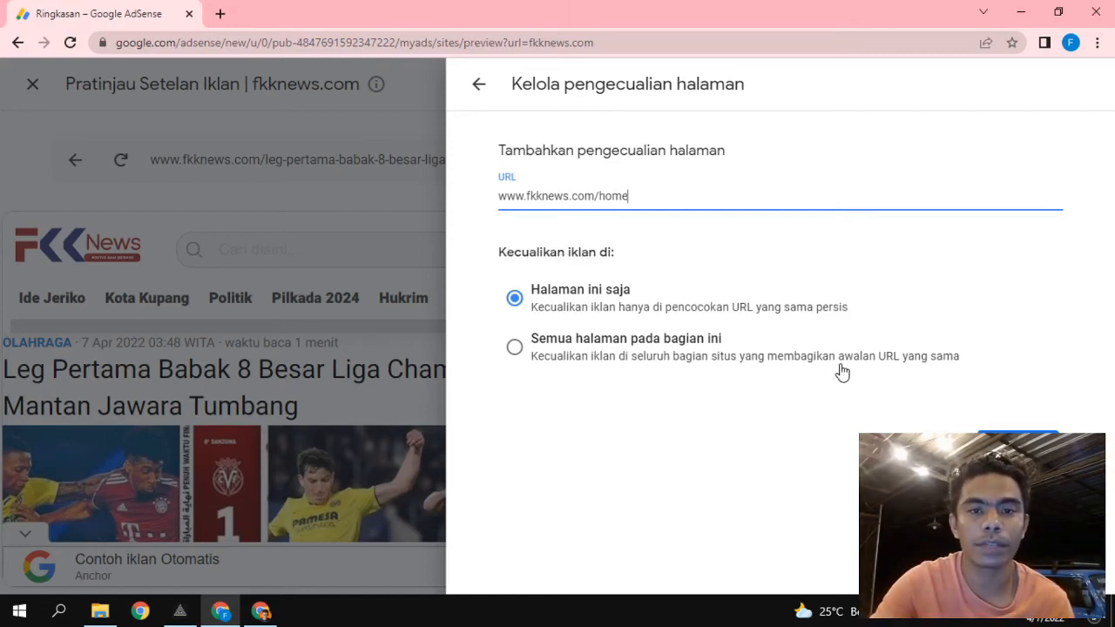
left_click(479, 84)
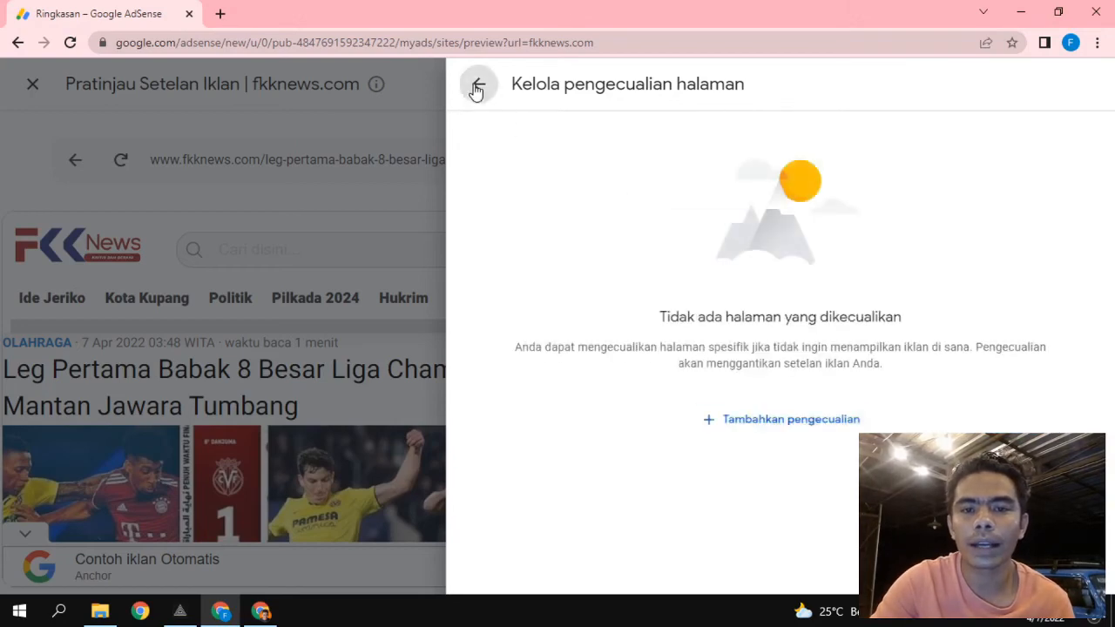
Close page exclusions and switch to Pesan privasi, showing GDPR and CCPA messages off.
left_click(478, 84)
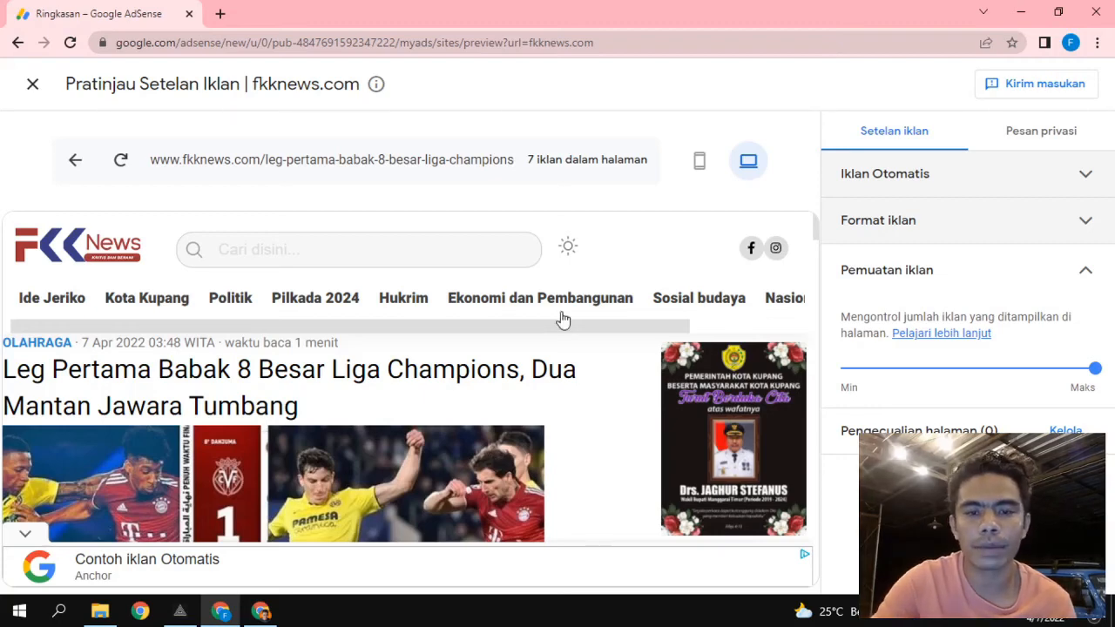
scroll(575, 470, "down", 6)
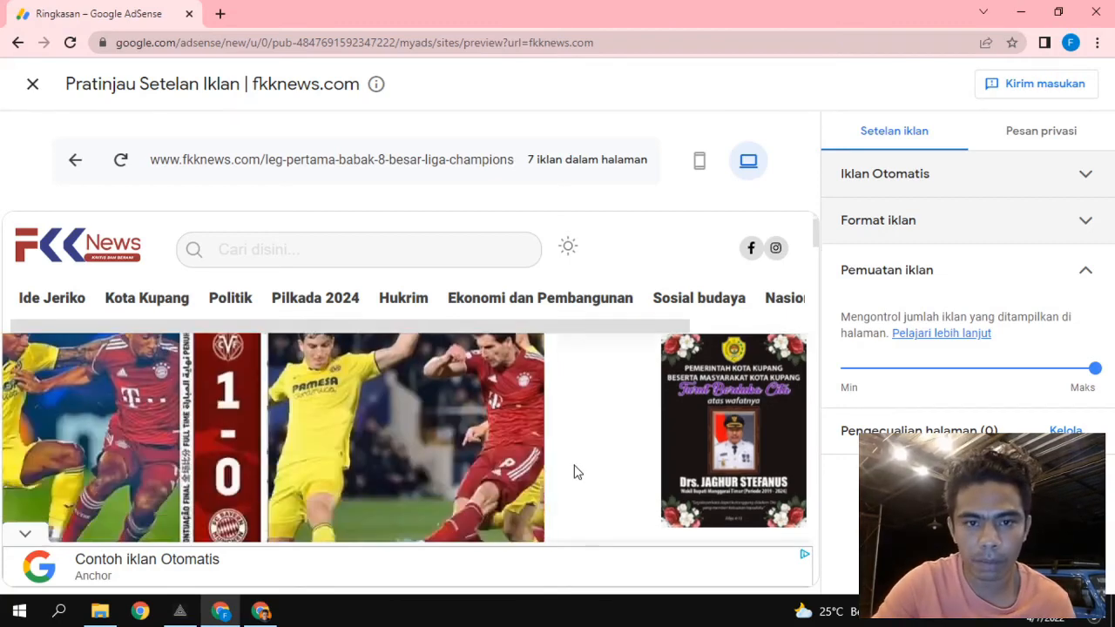
scroll(575, 472, "down", 1)
scroll(574, 472, "up", 4)
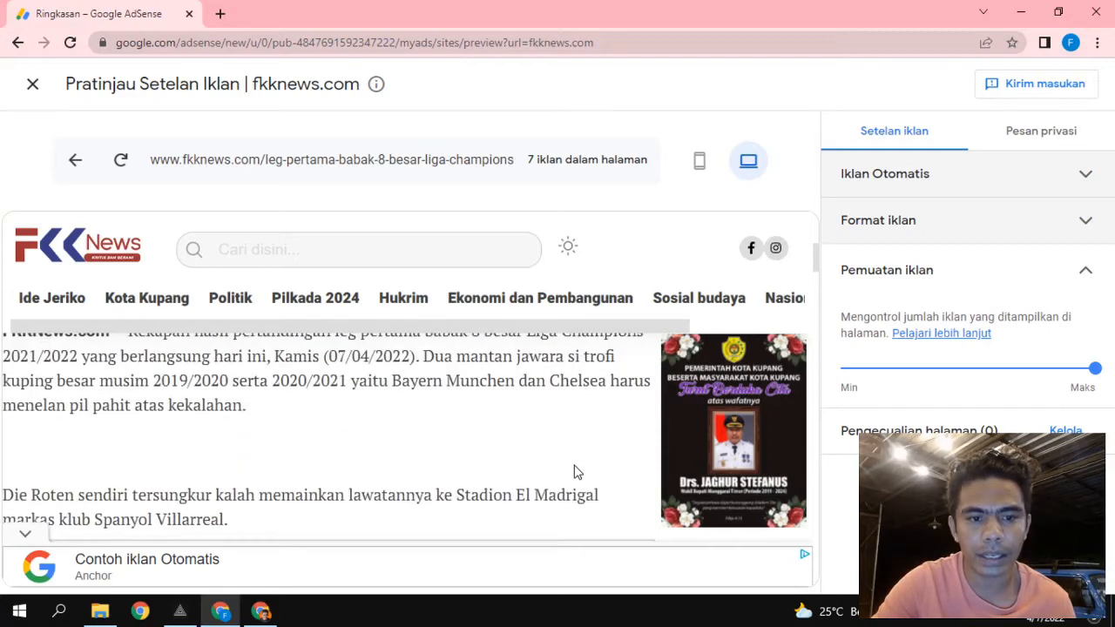
scroll(575, 472, "down", 3)
scroll(578, 472, "down", 13)
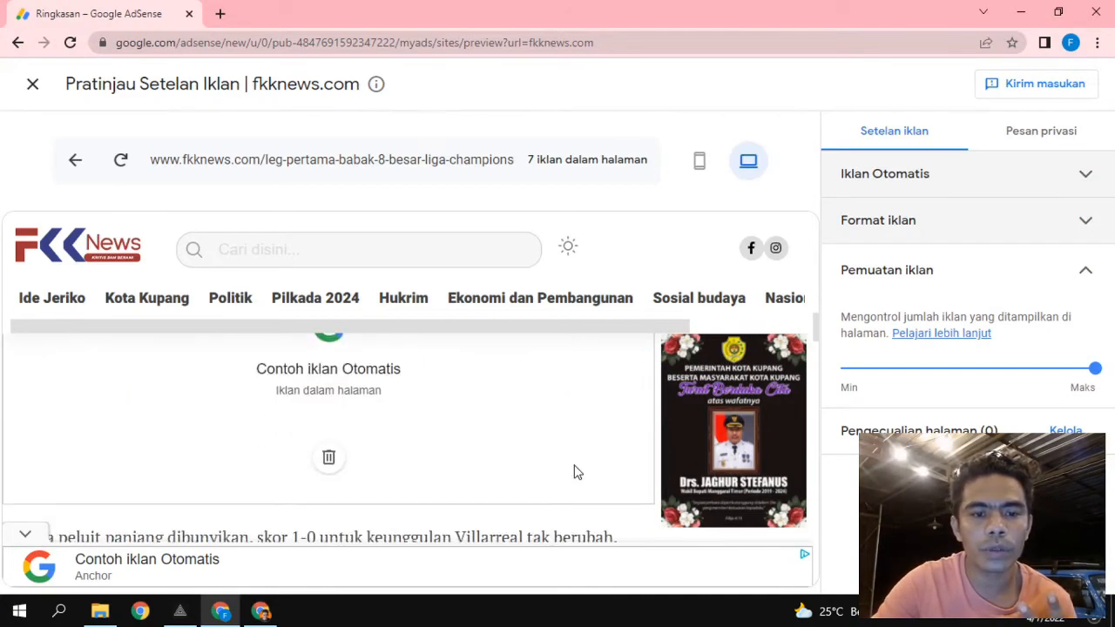
scroll(575, 473, "down", 6)
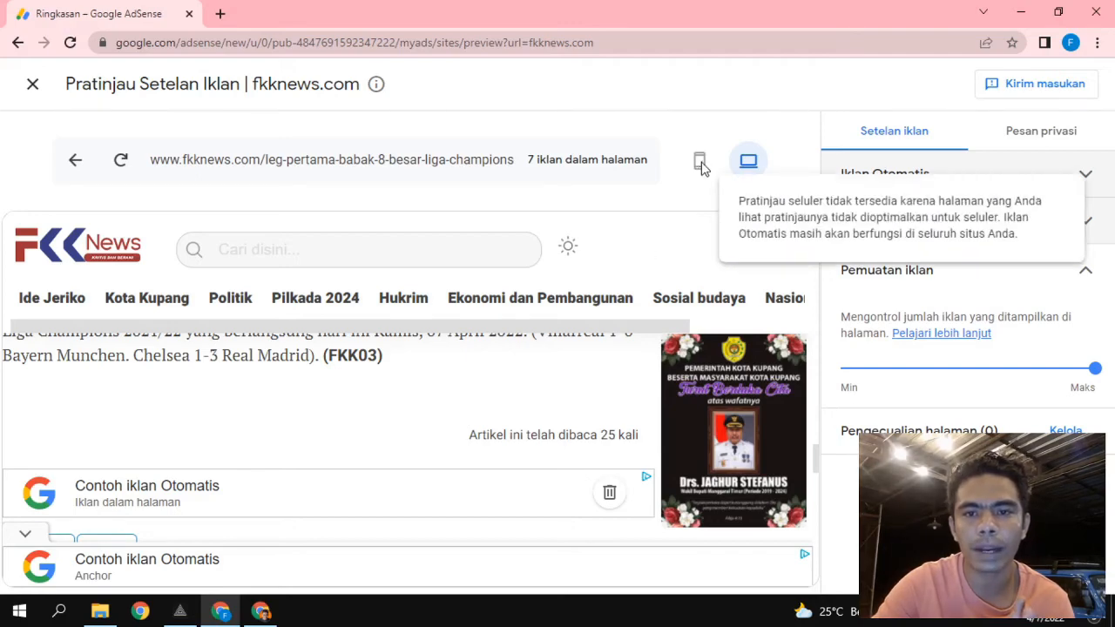
scroll(462, 493, "up", 10)
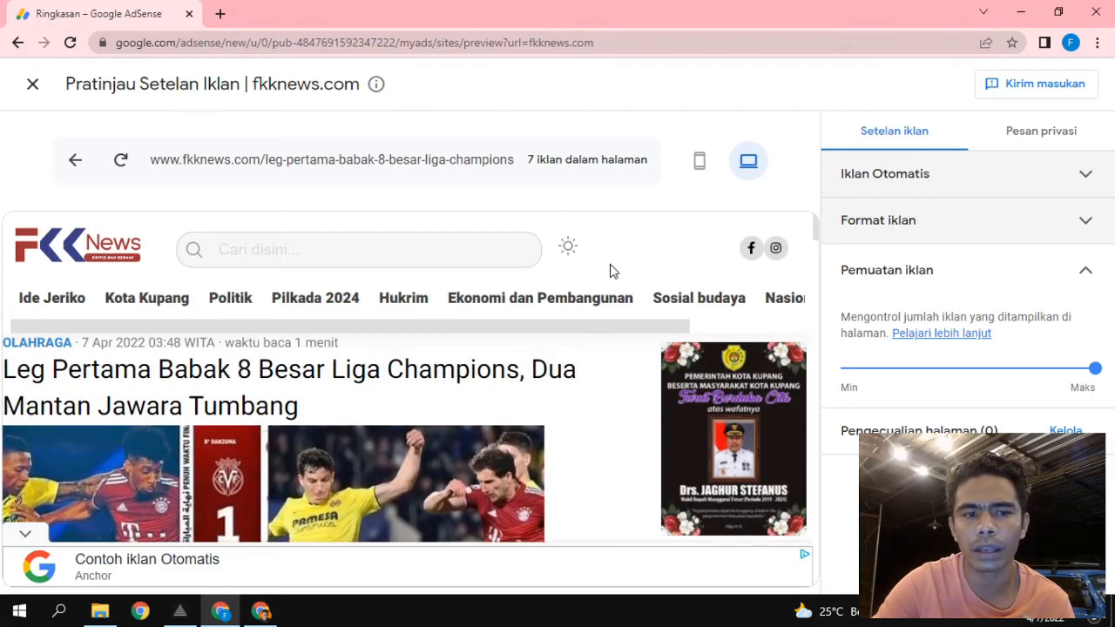
mouse_move(700, 167)
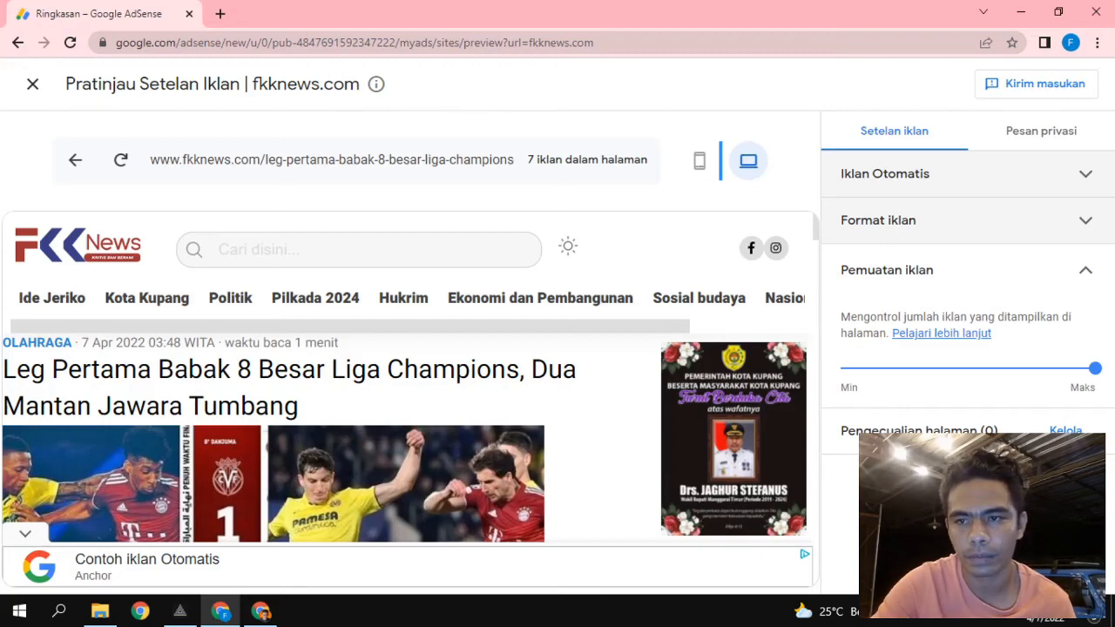
left_click(1043, 139)
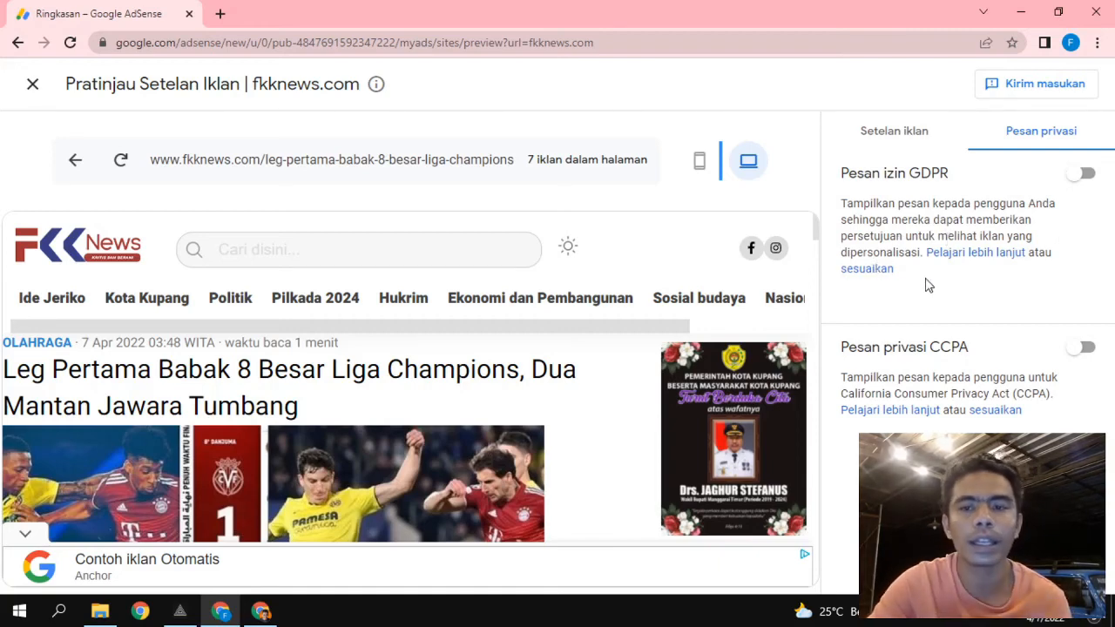
Try the GDPR and CCPA privacy message toggles, leave CCPA off, and return to Setelan iklan.
left_click(1080, 174)
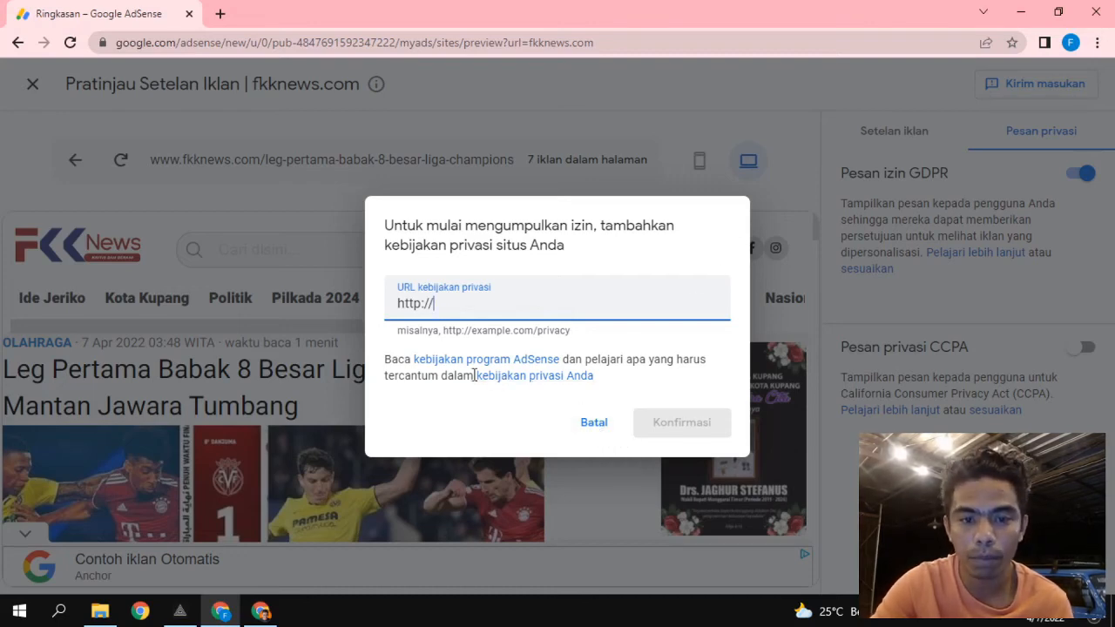
left_click(579, 425)
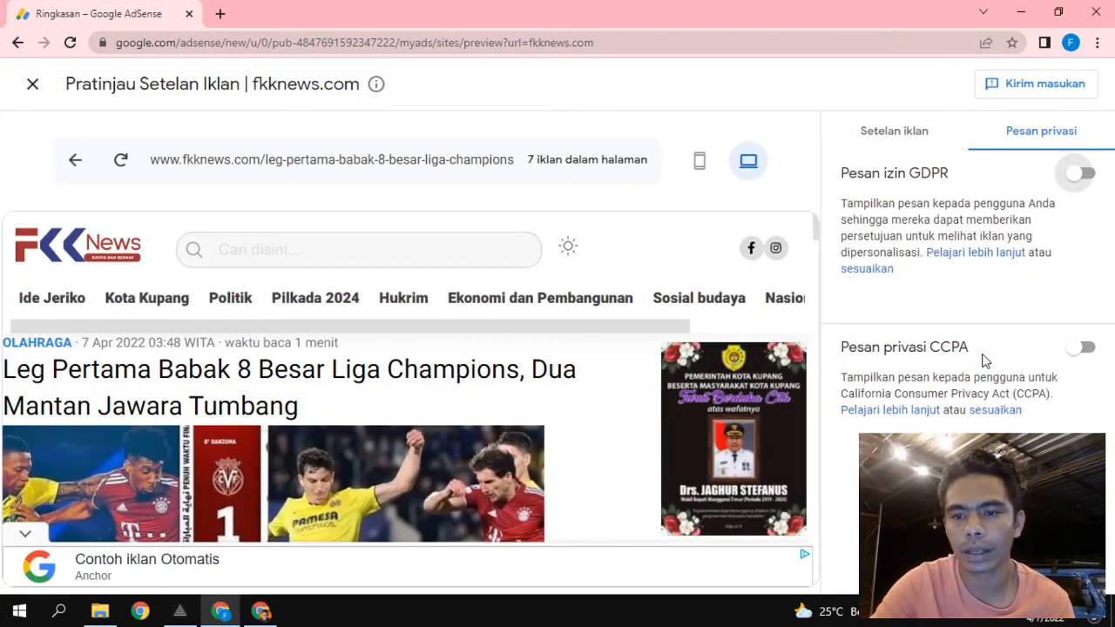
left_click(1085, 356)
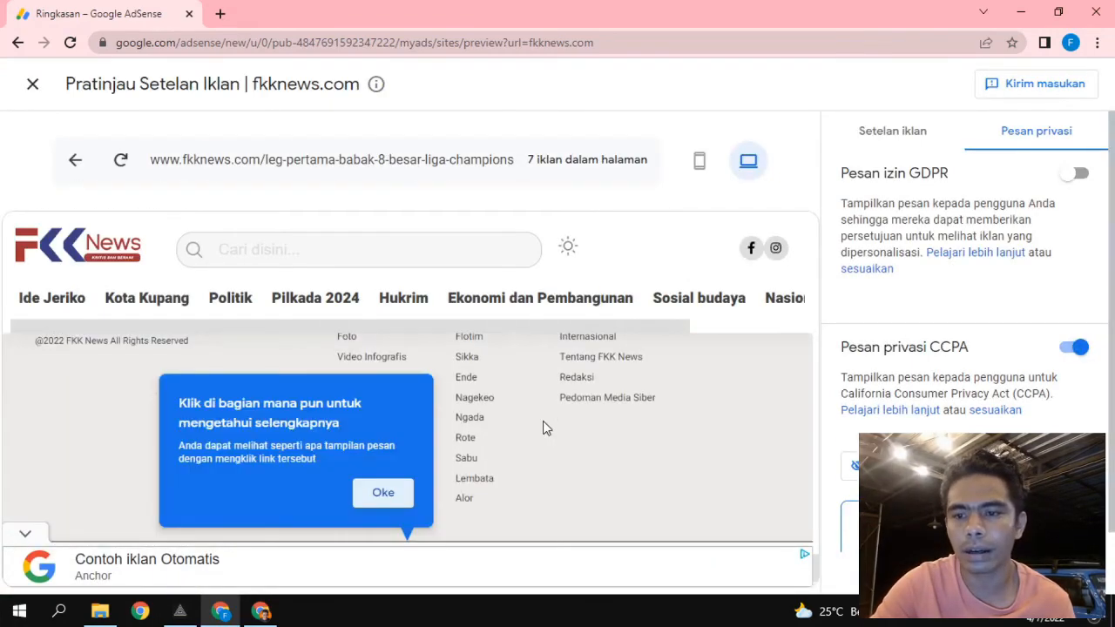
left_click(1076, 352)
left_click(1076, 349)
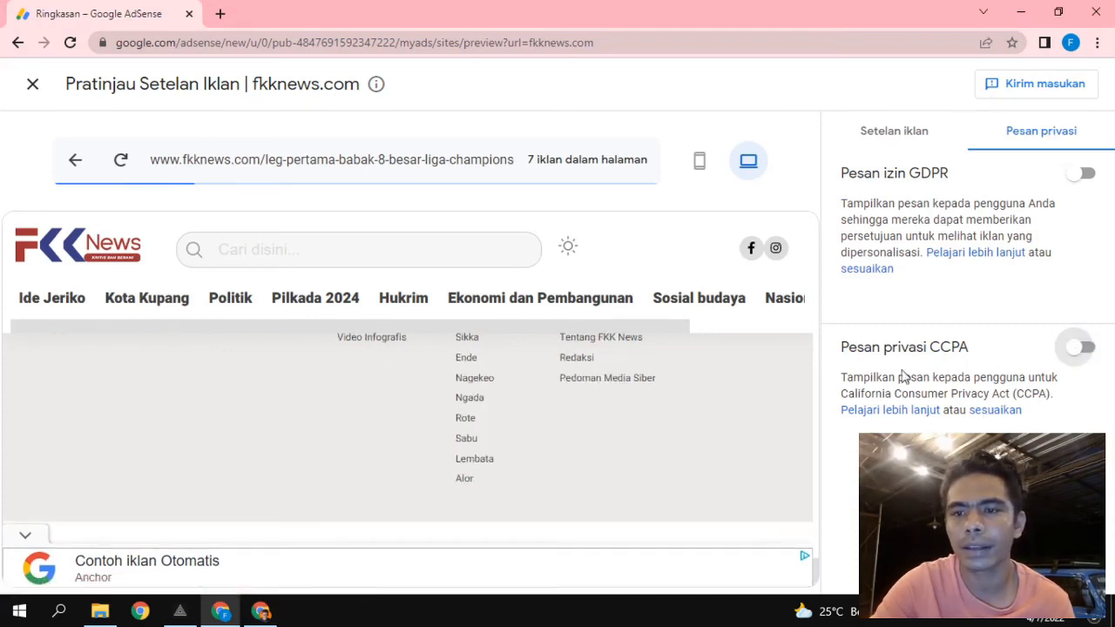
left_click(895, 135)
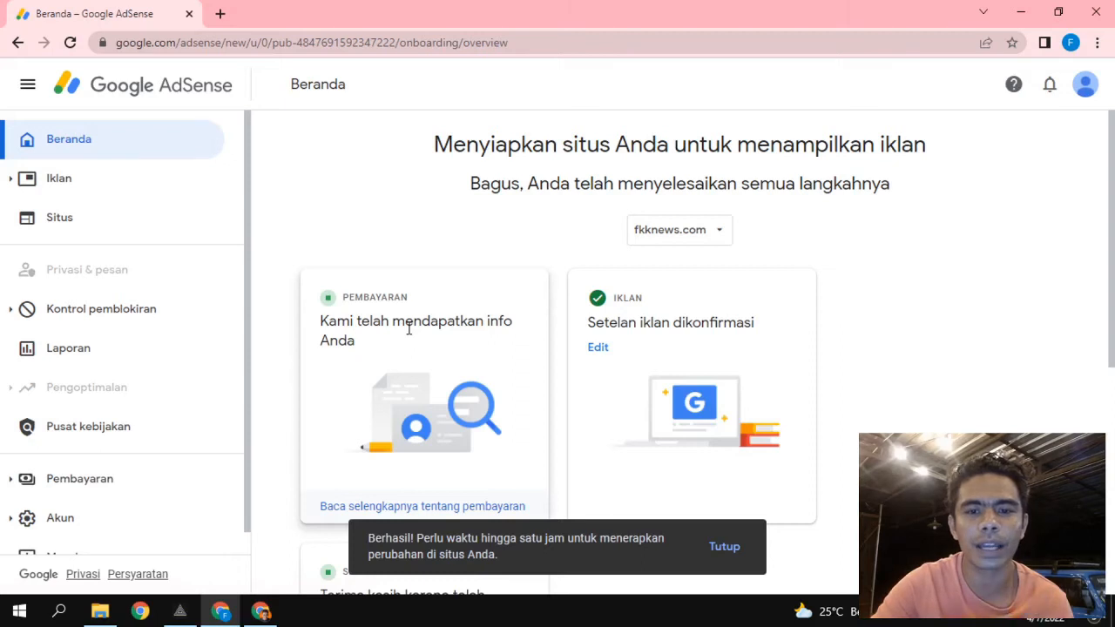
Dismiss the success notice and expand fkknews.com in the Sites list to see its review status.
scroll(932, 278, "down", 5)
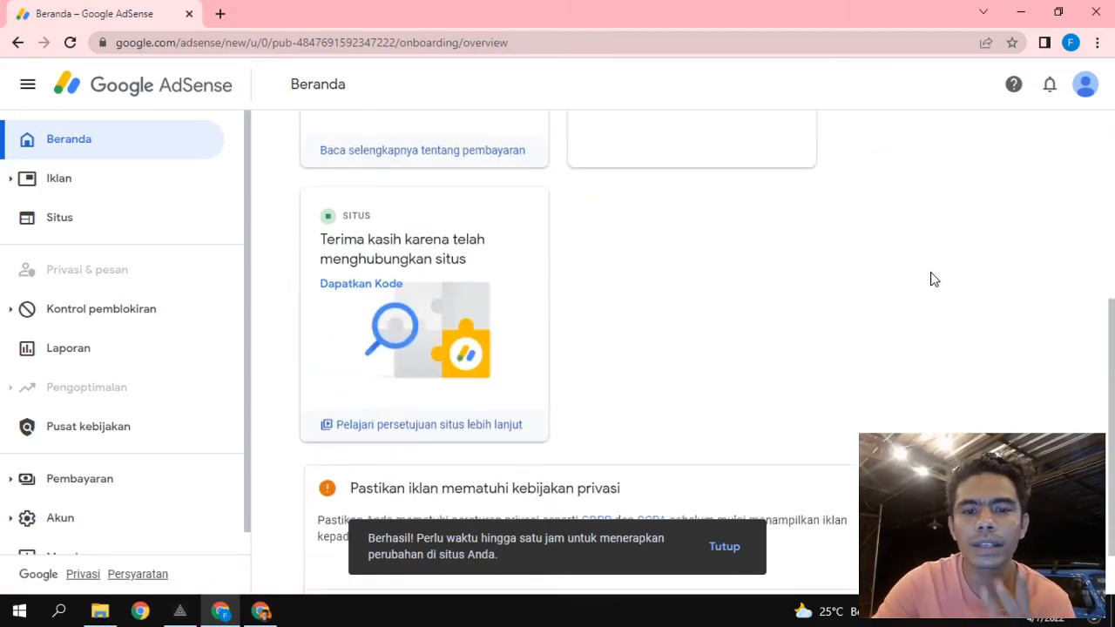
left_click(737, 548)
scroll(798, 301, "up", 5)
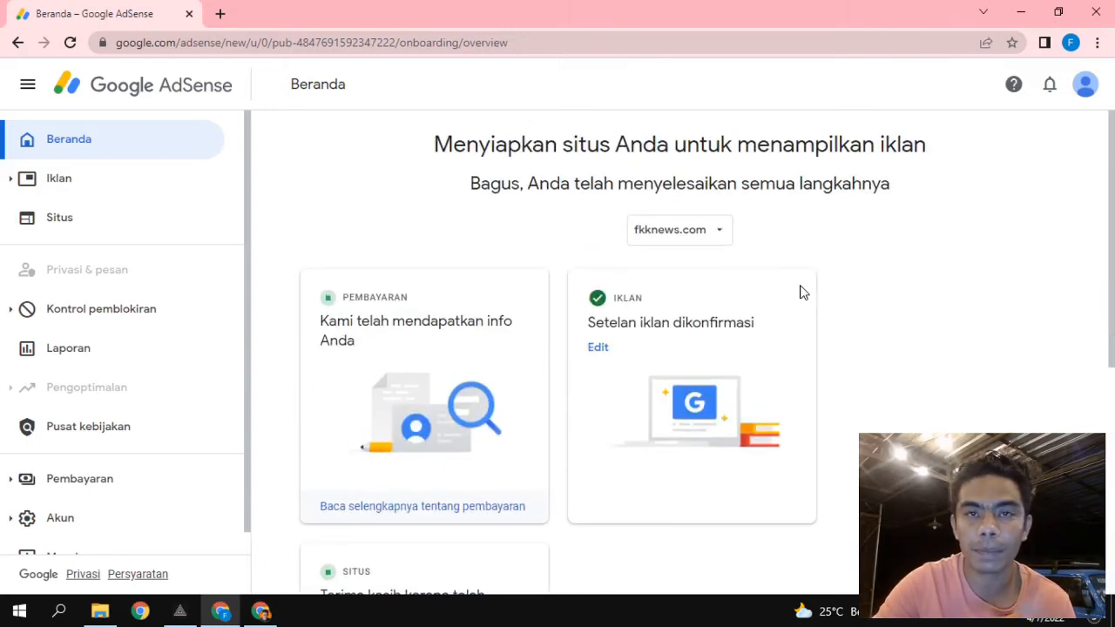
left_click(78, 233)
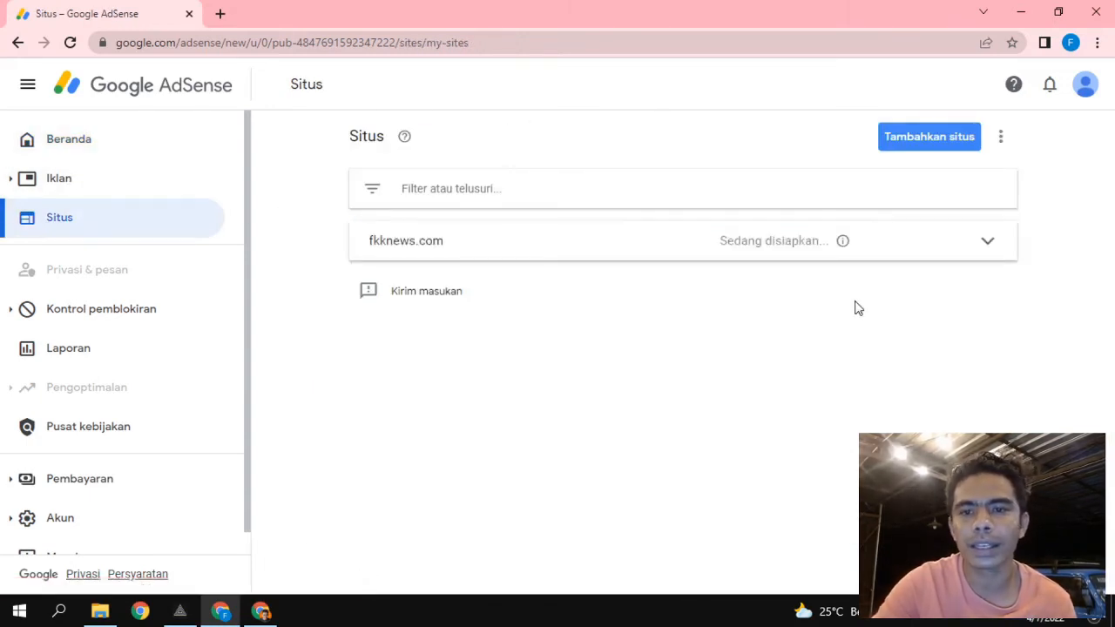
left_click(989, 247)
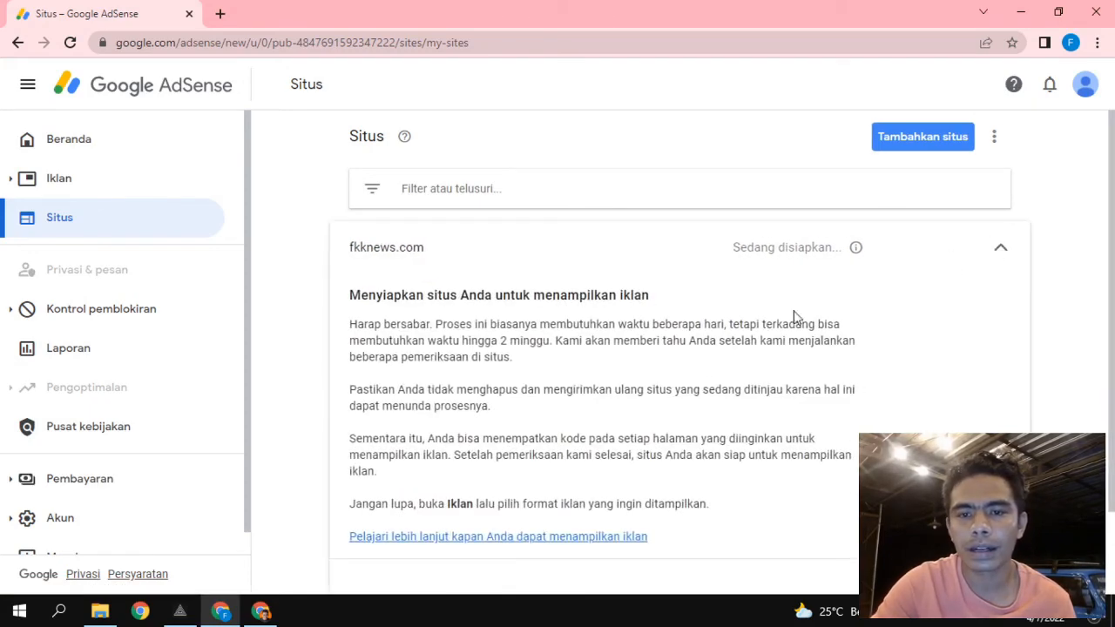
scroll(678, 383, "down", 2)
scroll(680, 386, "up", 2)
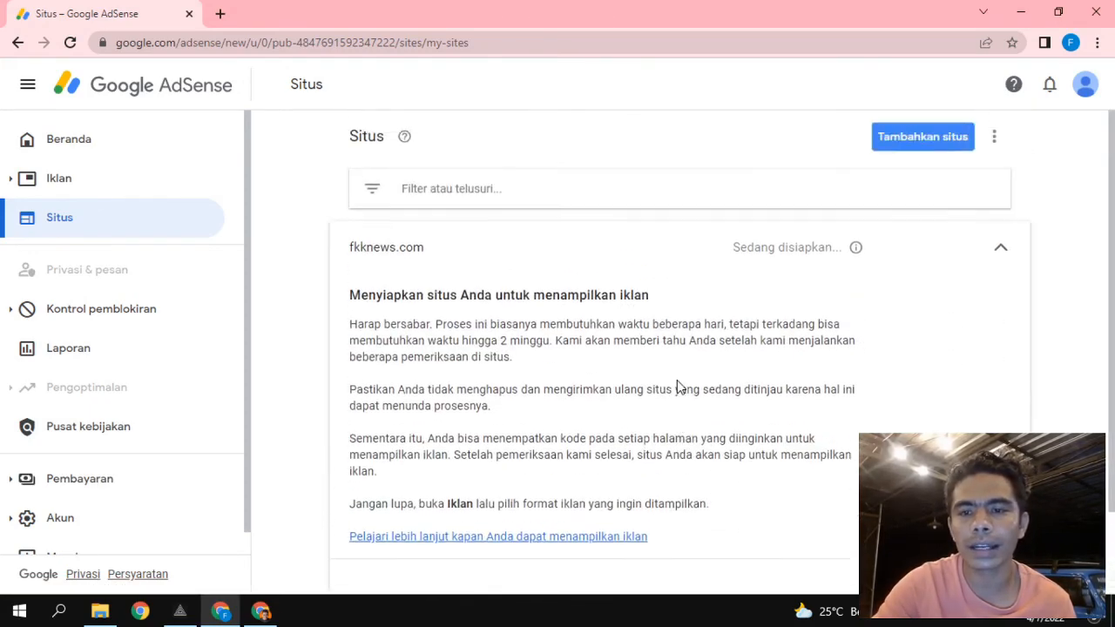
scroll(781, 281, "down", 2)
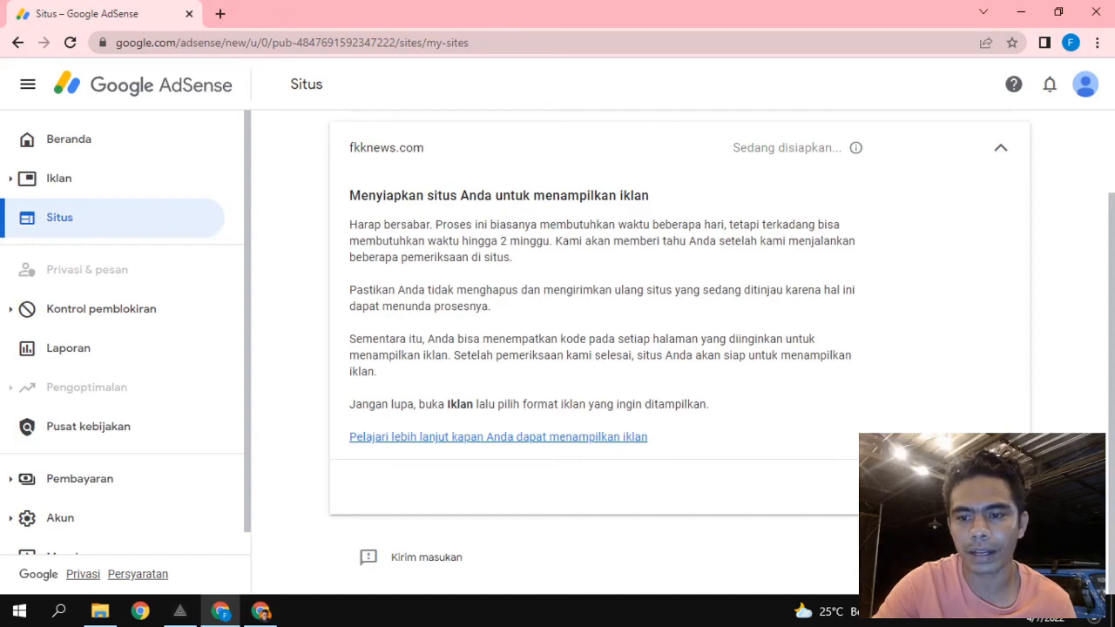
View fkknews.com's site details and ad settings preview, then return to the Sites list.
left_click(969, 487)
scroll(613, 381, "down", 3)
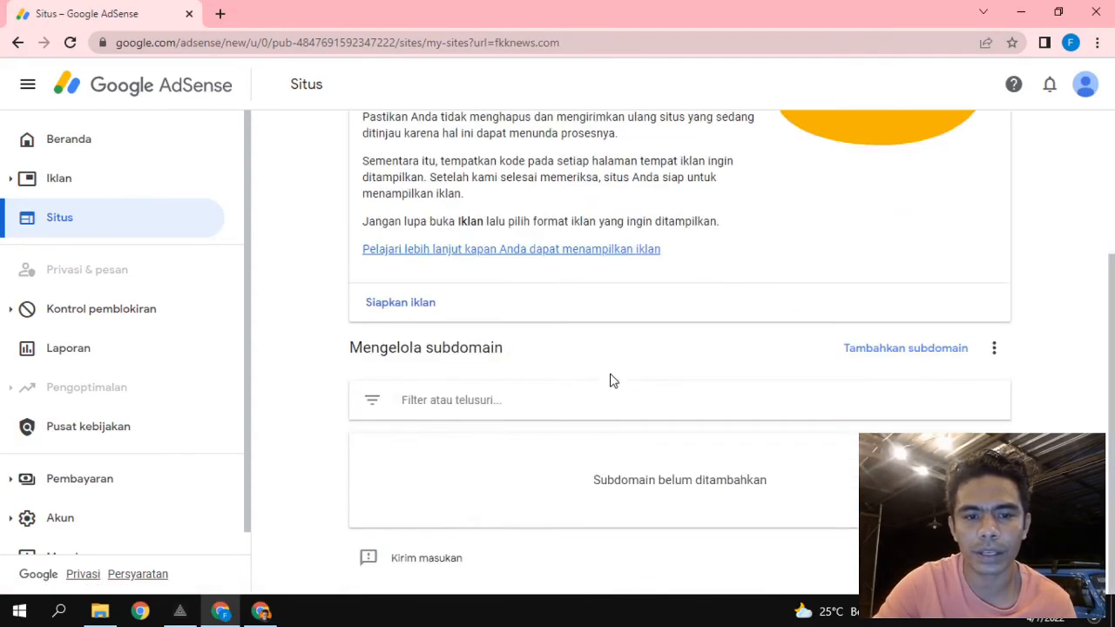
left_click(418, 306)
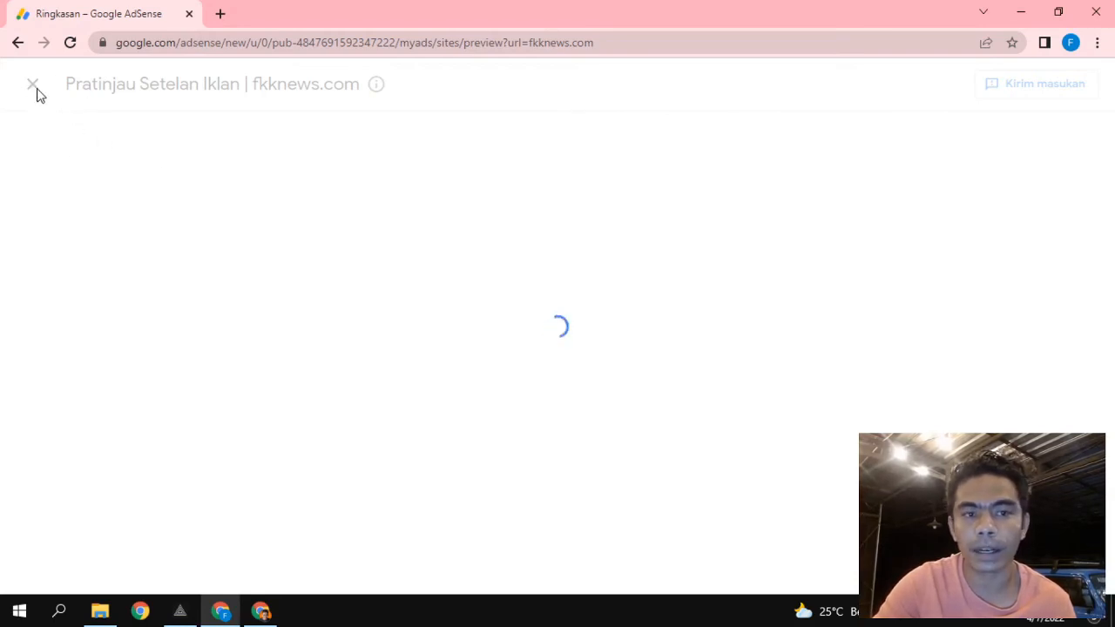
left_click(13, 48)
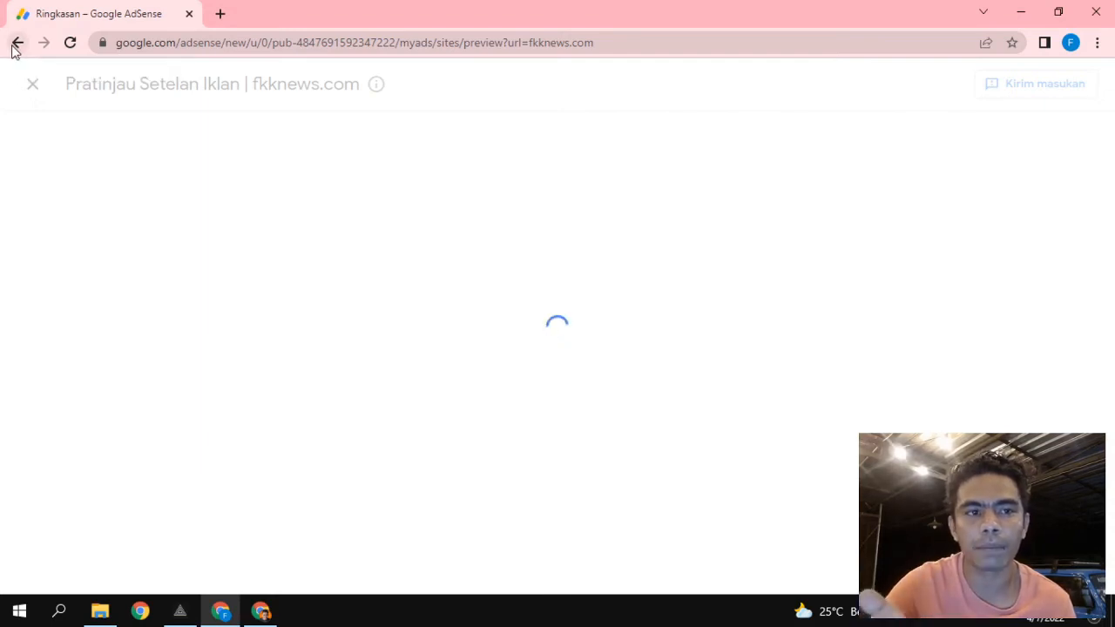
scroll(653, 348, "down", 3)
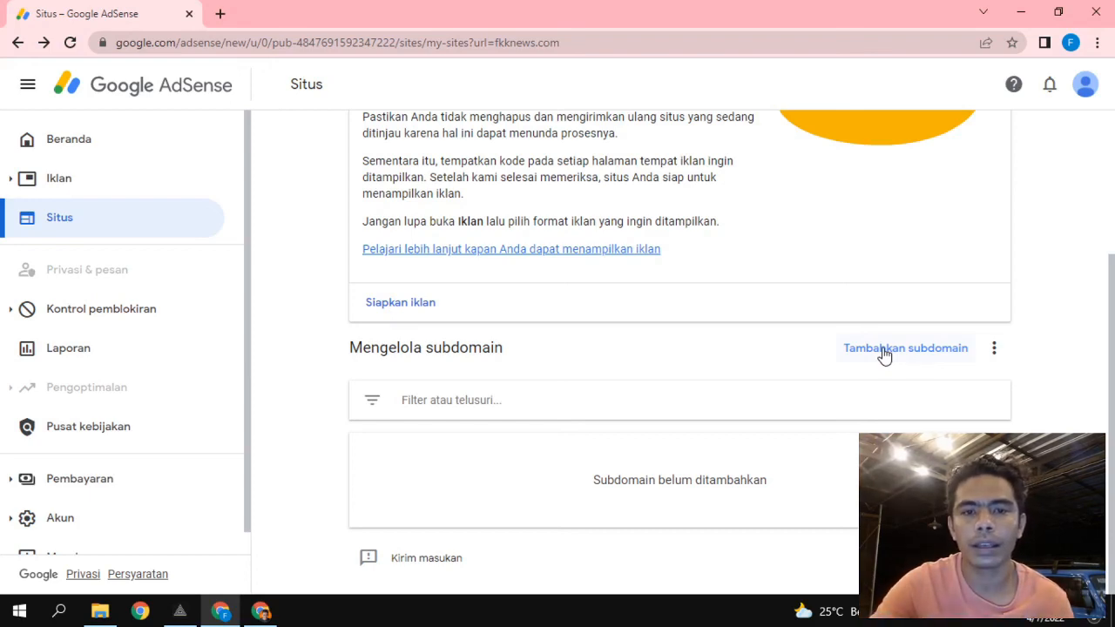
scroll(884, 355, "up", 2)
scroll(760, 408, "down", 2)
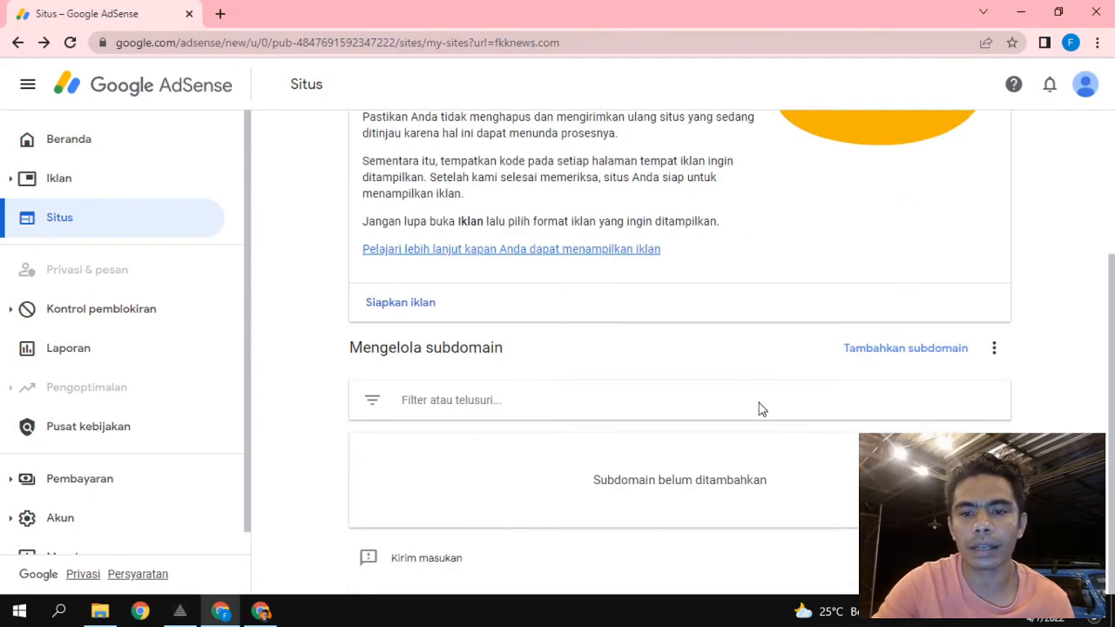
scroll(760, 408, "up", 2)
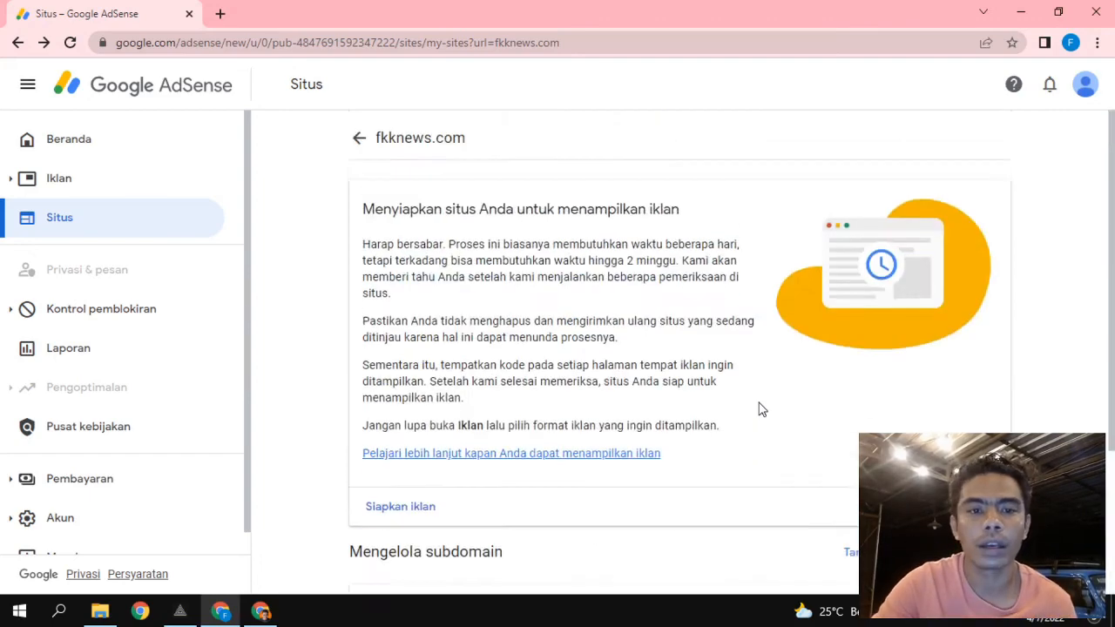
left_click(357, 138)
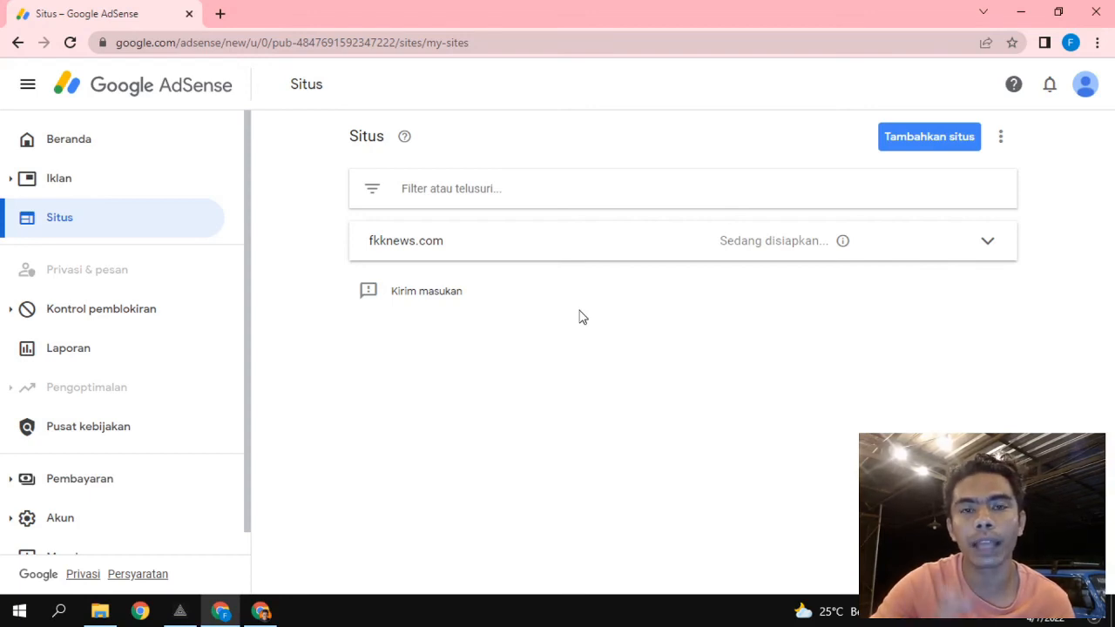
Visit the live FKK News site from the WordPress admin bar.
left_click(262, 611)
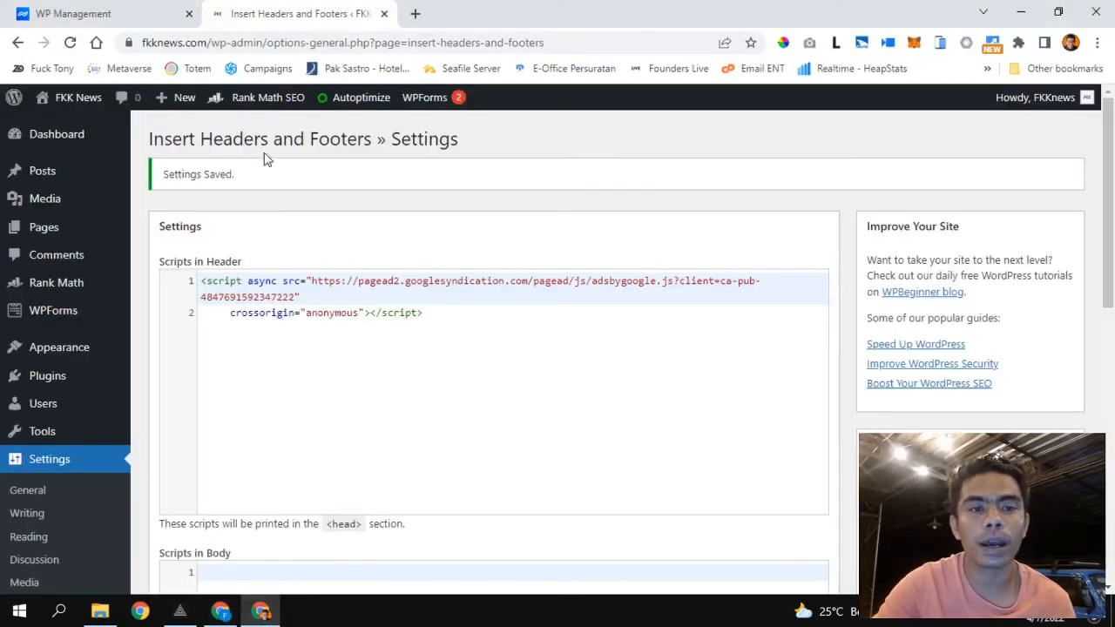
mouse_move(79, 109)
left_click(62, 127)
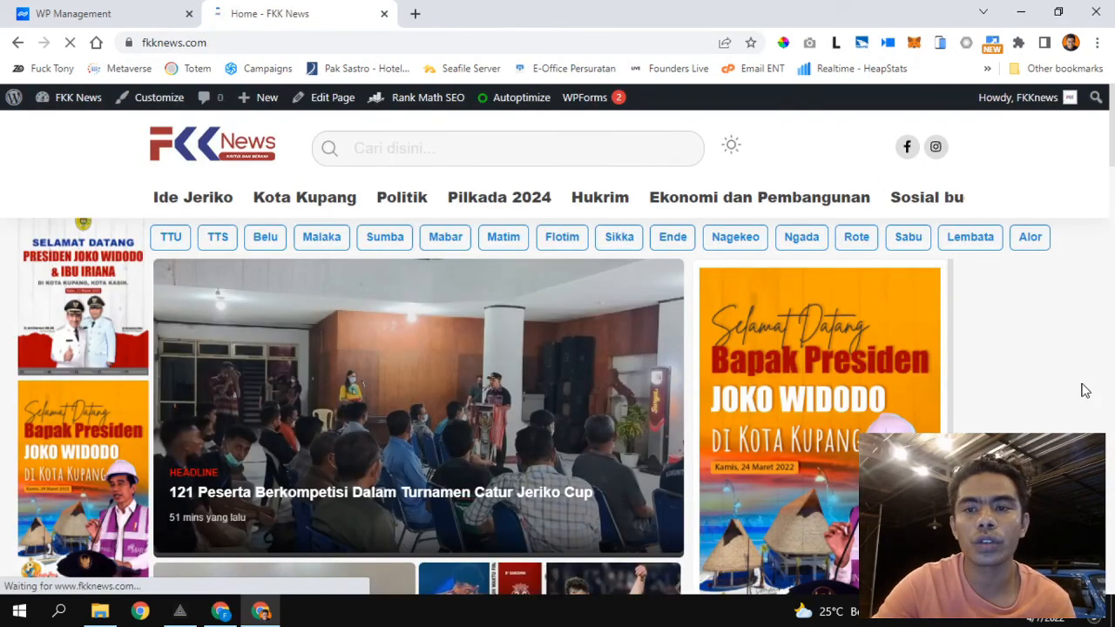
Scroll through the FKK News home page to check the live site.
scroll(632, 430, "down", 5)
scroll(631, 429, "down", 3)
scroll(631, 429, "up", 4)
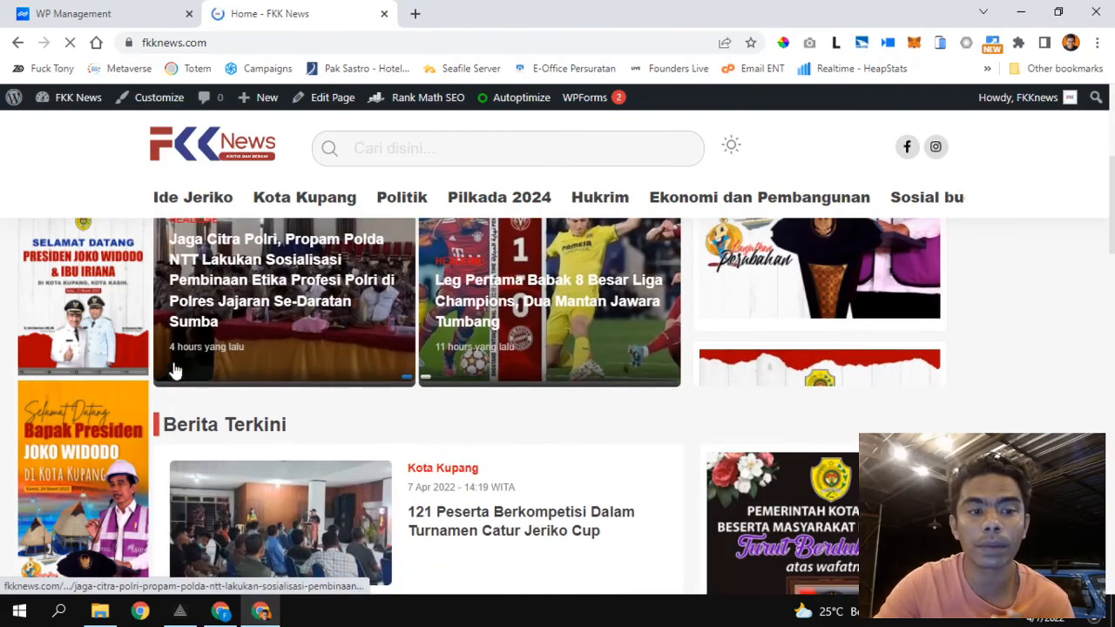
scroll(870, 427, "down", 1)
scroll(869, 428, "down", 3)
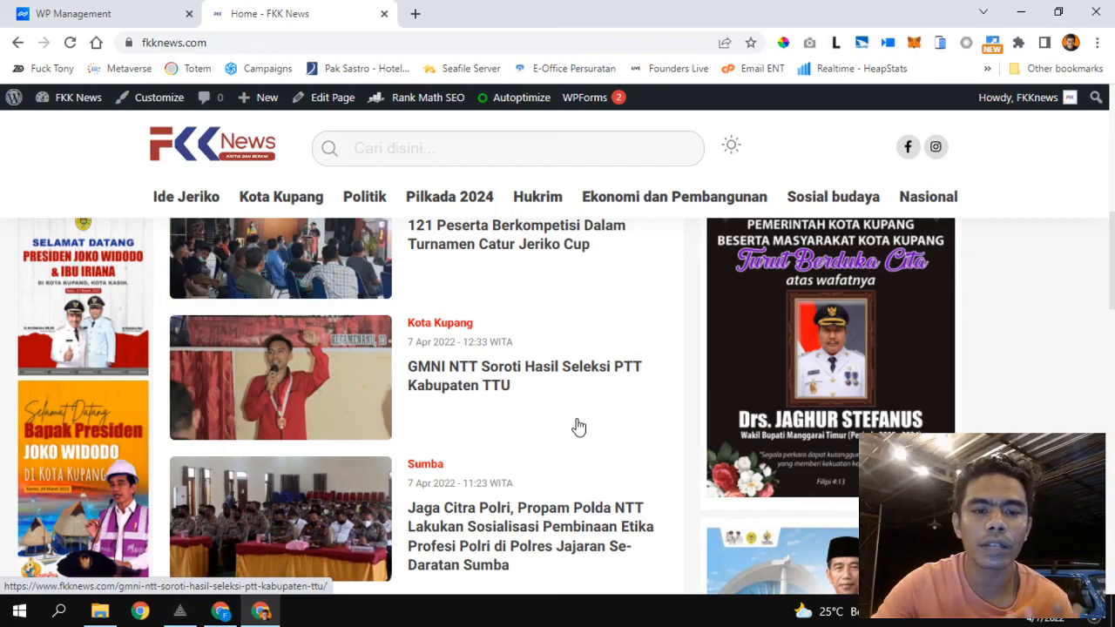
scroll(579, 426, "down", 3)
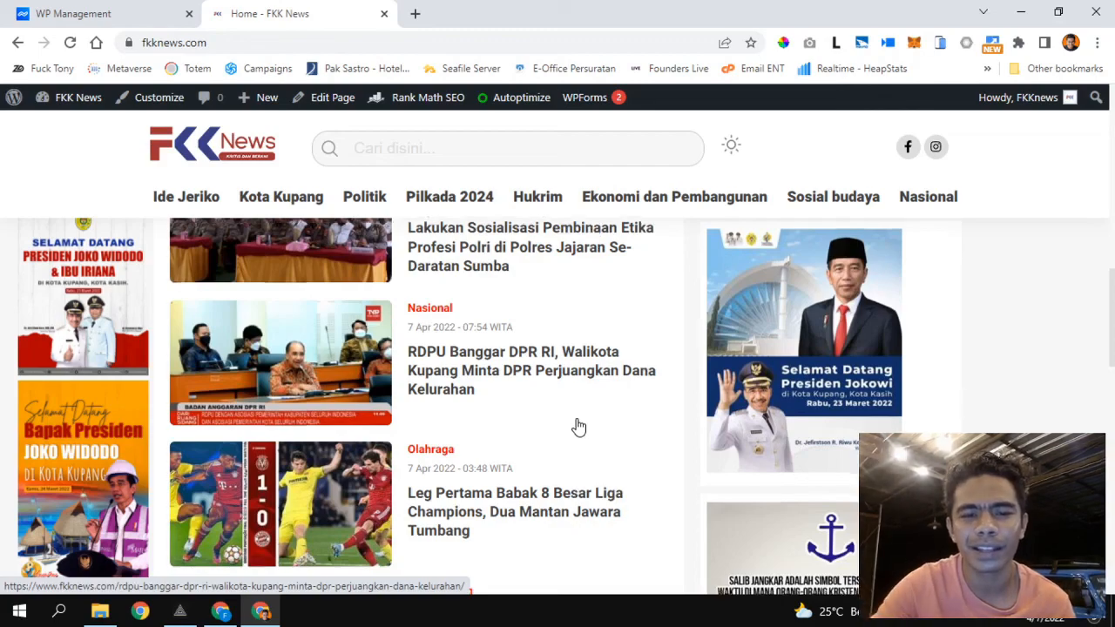
scroll(579, 426, "down", 5)
scroll(579, 426, "up", 15)
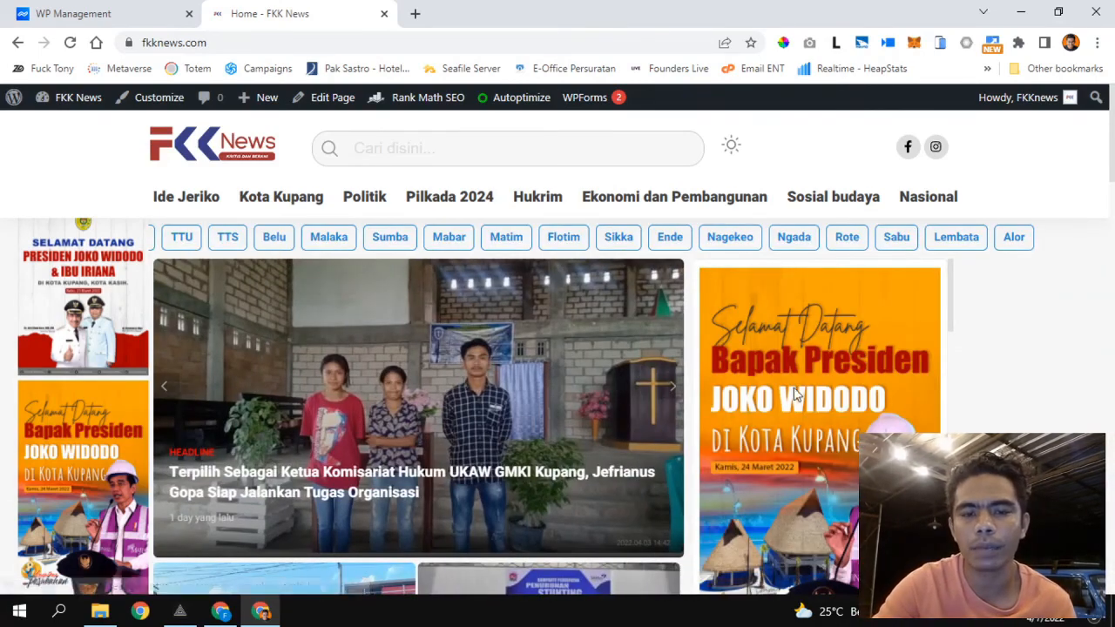
scroll(738, 474, "down", 6)
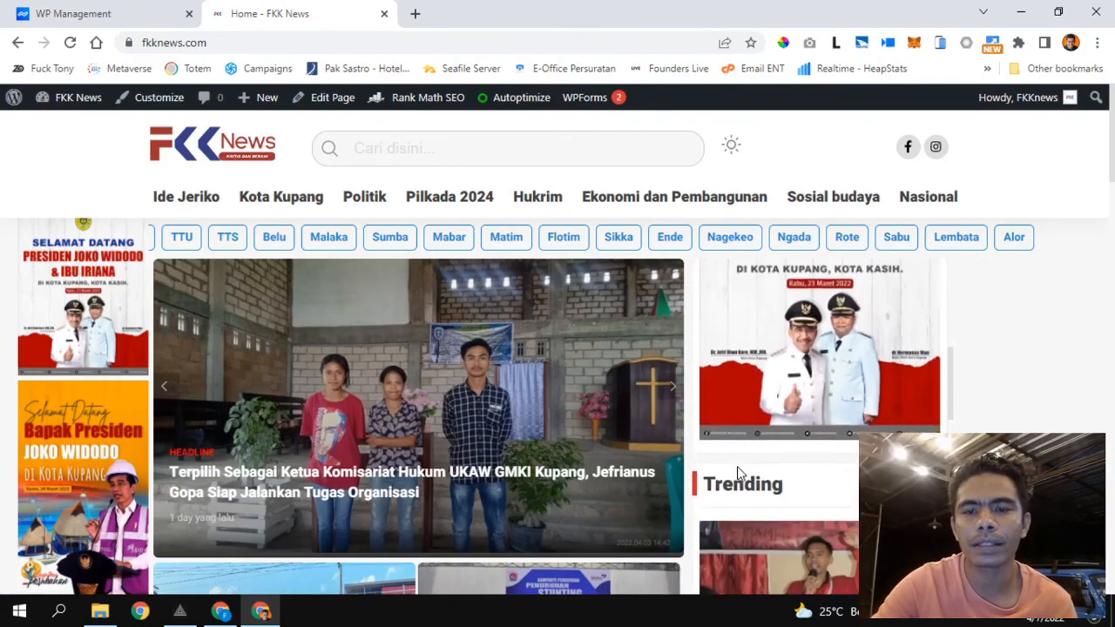
scroll(739, 474, "up", 9)
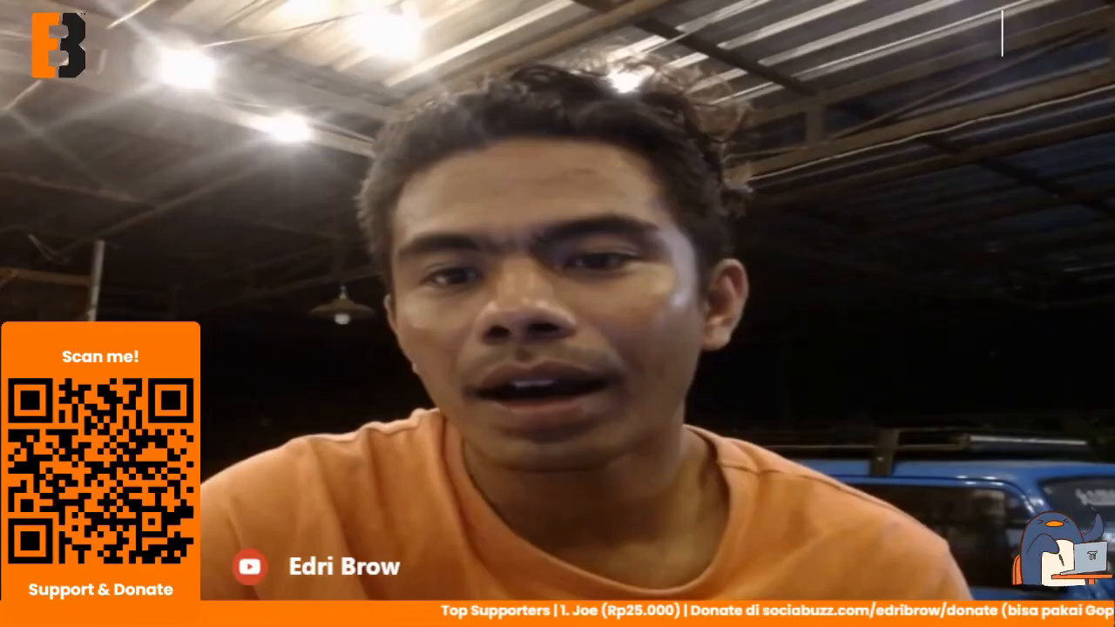